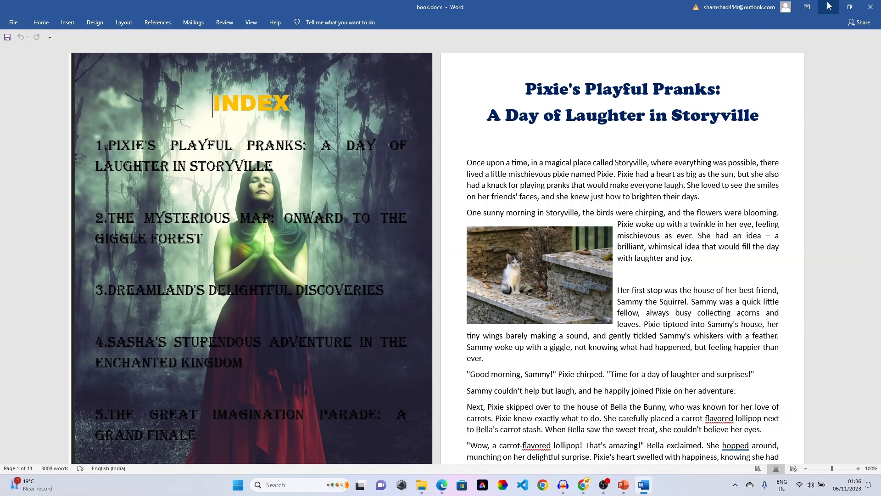
- Minimize the Word manuscript and ebook folder windows, then bring up the browser with the KDP bookshelf
{"action": "left_click", "coordinate": [829, 6]}
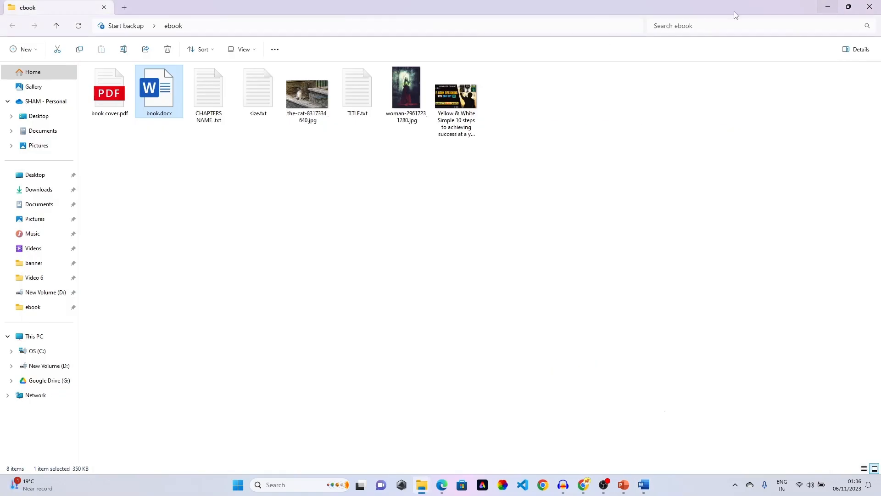
{"action": "left_click", "coordinate": [827, 6]}
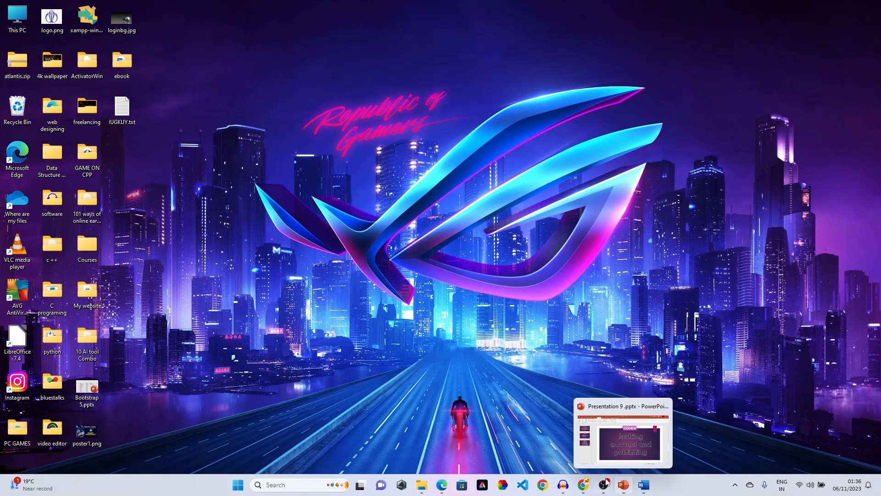
{"action": "left_click", "coordinate": [584, 485]}
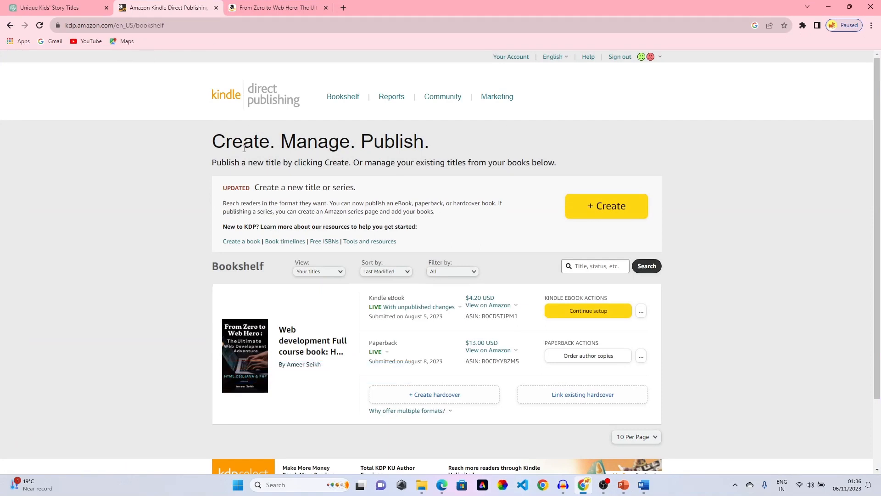
- Close the extra book-listing tab and show the Kindle eBook's Amazon marketplace choices
{"action": "left_click", "coordinate": [326, 8]}
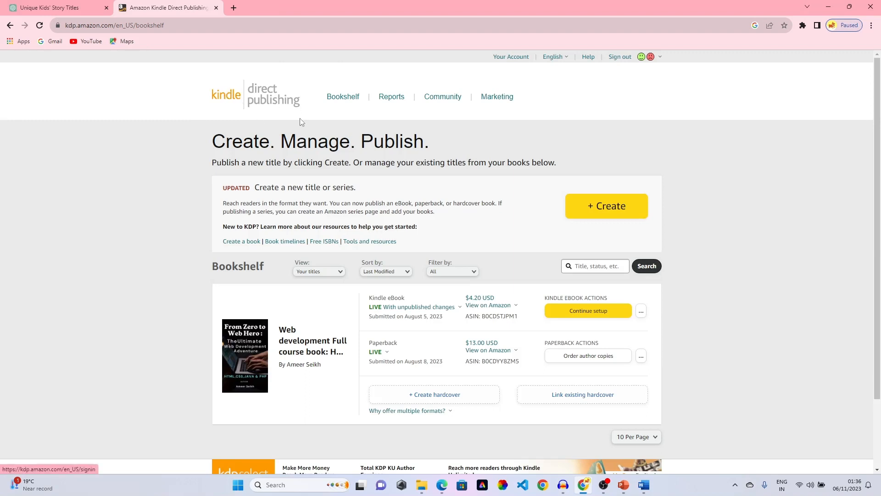
{"action": "scroll", "coordinate": [252, 262], "scroll_direction": "down", "scroll_amount": 3}
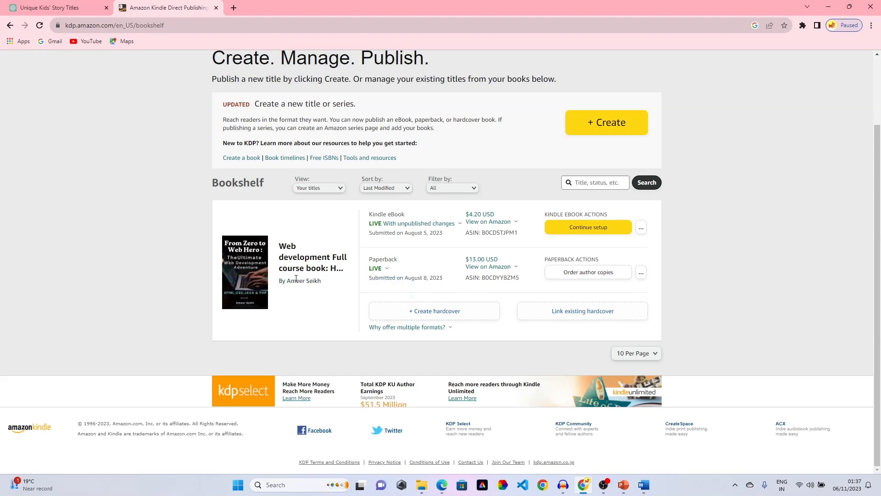
{"action": "left_click", "coordinate": [473, 222]}
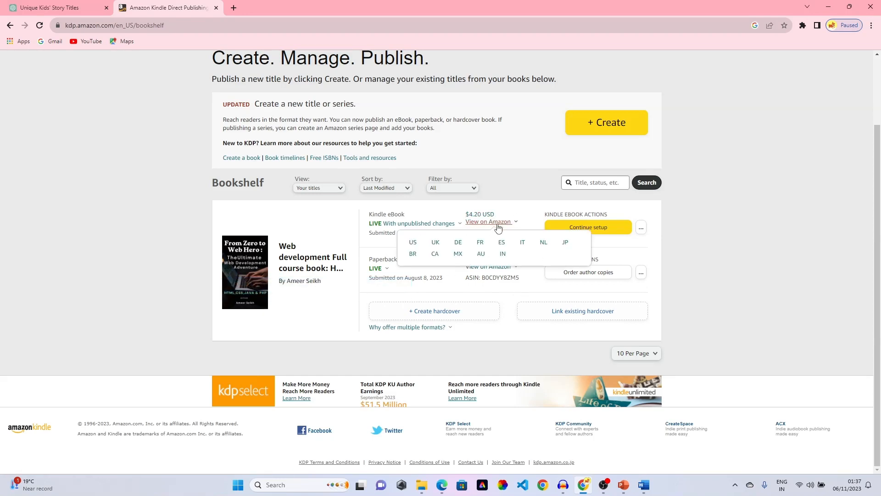
{"action": "mouse_move", "coordinate": [477, 266]}
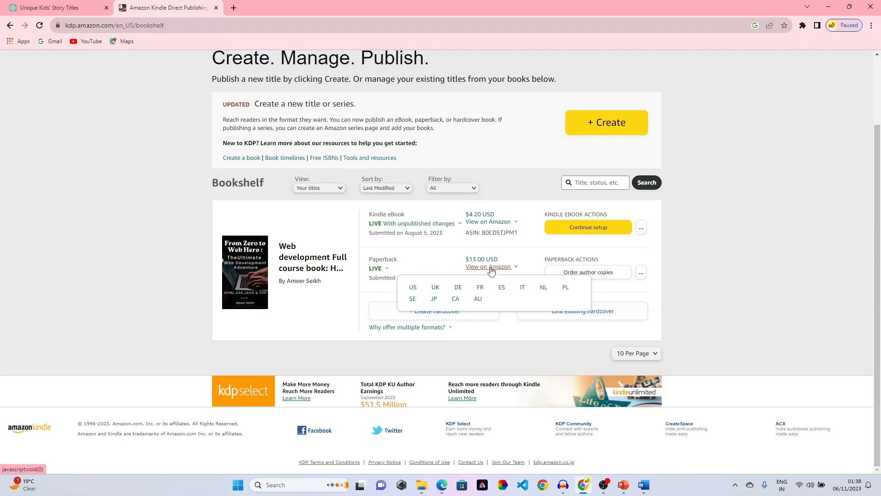
{"action": "mouse_move", "coordinate": [486, 228]}
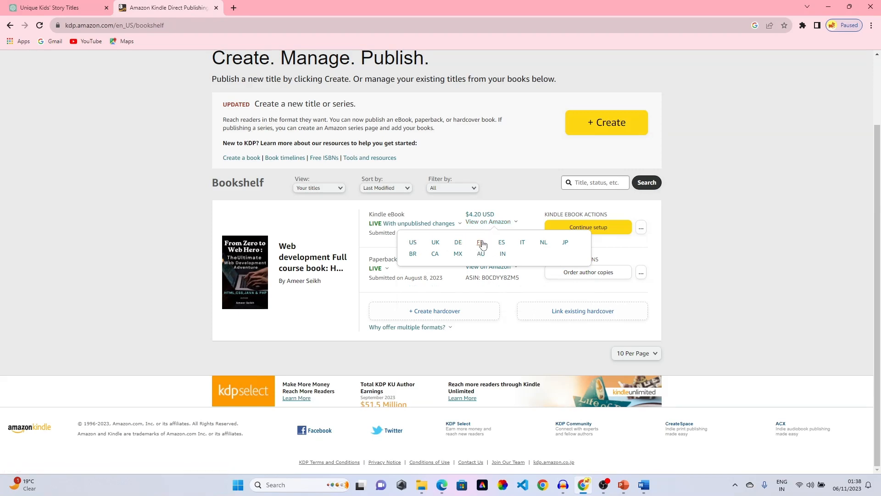
- Open the eBook's Amazon.in listing and check its ₹348.00 Kindle price
{"action": "left_click", "coordinate": [504, 256]}
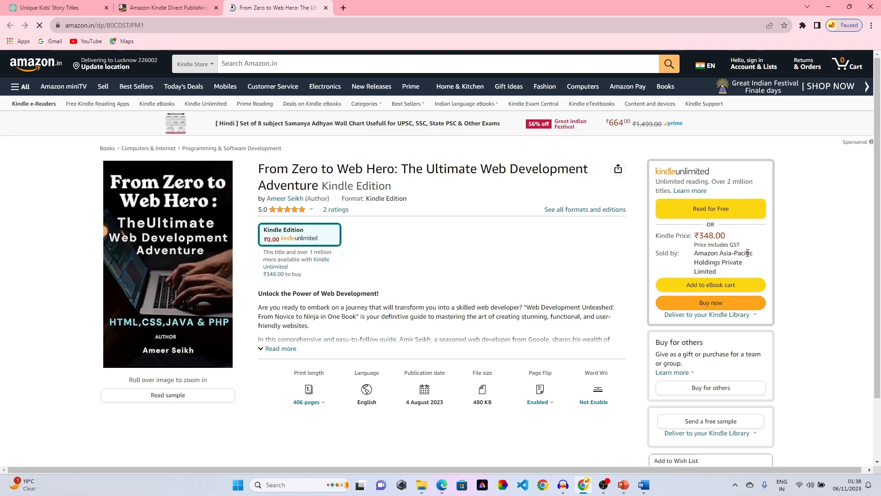
{"action": "left_click_drag", "start_coordinate": [726, 235], "coordinate": [659, 244]}
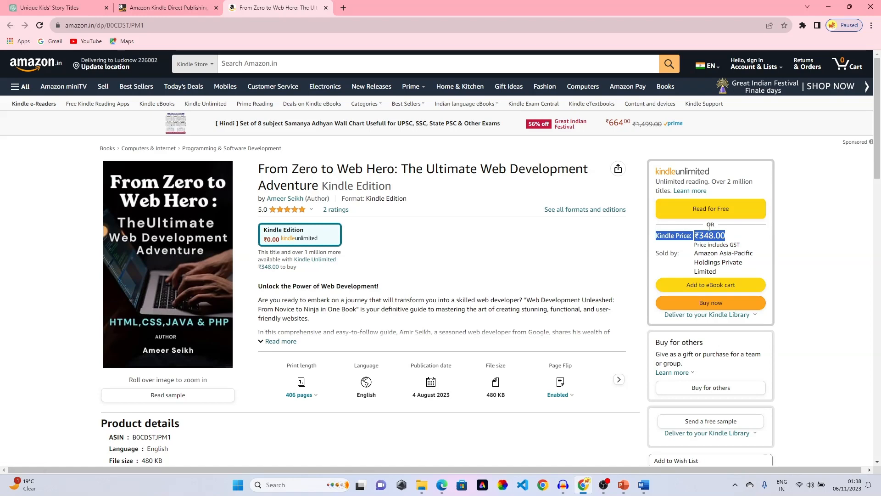
{"action": "scroll", "coordinate": [398, 238], "scroll_direction": "down", "scroll_amount": 3}
{"action": "scroll", "coordinate": [427, 232], "scroll_direction": "up", "scroll_amount": 3}
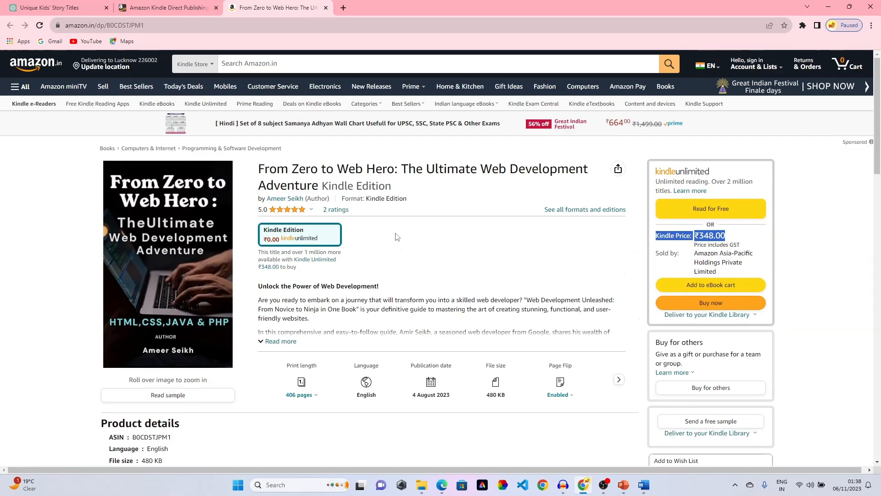
{"action": "left_click", "coordinate": [736, 238]}
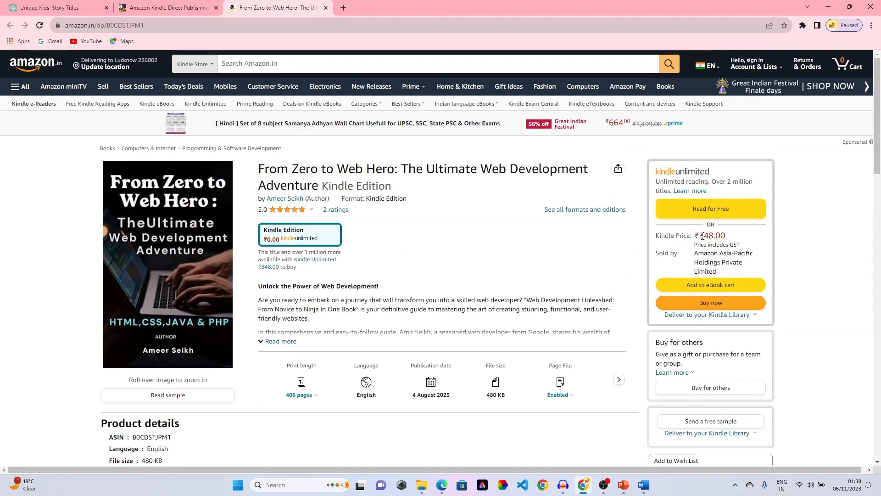
- Scroll through the listing's book details and customer reviews
{"action": "scroll", "coordinate": [551, 220], "scroll_direction": "down", "scroll_amount": 3}
{"action": "scroll", "coordinate": [472, 189], "scroll_direction": "up", "scroll_amount": 3}
{"action": "scroll", "coordinate": [362, 202], "scroll_direction": "down", "scroll_amount": 5}
{"action": "scroll", "coordinate": [384, 222], "scroll_direction": "up", "scroll_amount": 4}
{"action": "mouse_move", "coordinate": [155, 150]}
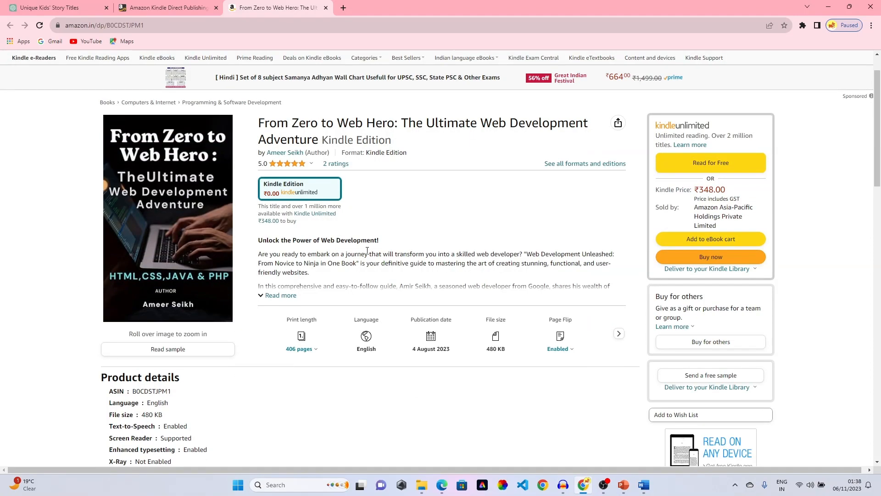
{"action": "scroll", "coordinate": [369, 254], "scroll_direction": "down", "scroll_amount": 5}
{"action": "scroll", "coordinate": [368, 254], "scroll_direction": "up", "scroll_amount": 4}
{"action": "mouse_move", "coordinate": [169, 273]}
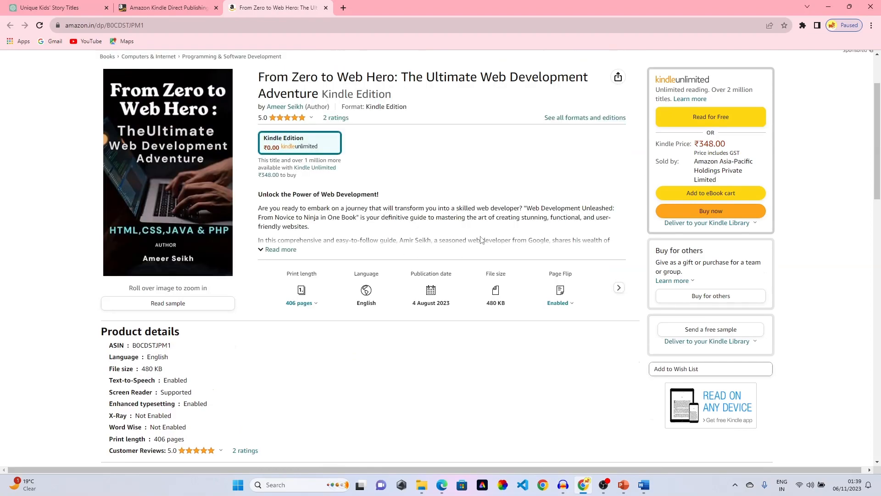
{"action": "scroll", "coordinate": [452, 187], "scroll_direction": "down", "scroll_amount": 15}
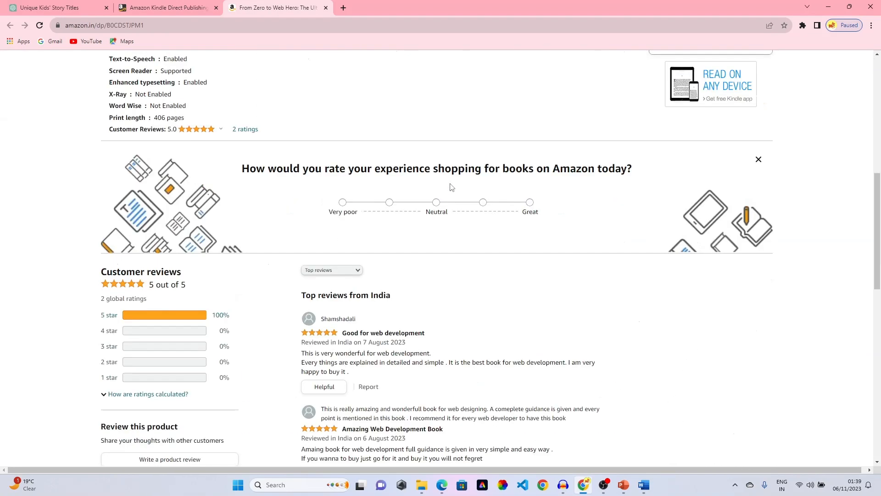
{"action": "scroll", "coordinate": [452, 187], "scroll_direction": "down", "scroll_amount": 5}
{"action": "scroll", "coordinate": [451, 182], "scroll_direction": "up", "scroll_amount": 9}
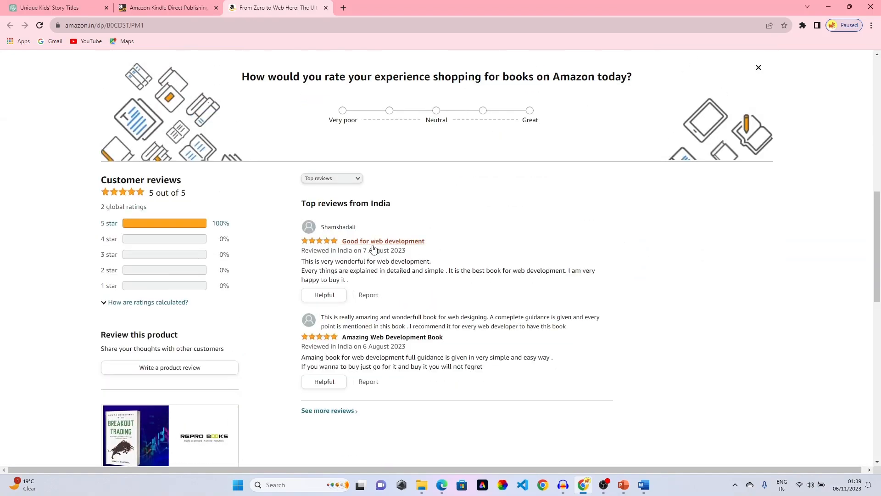
{"action": "scroll", "coordinate": [374, 241], "scroll_direction": "down", "scroll_amount": 1}
{"action": "scroll", "coordinate": [374, 241], "scroll_direction": "up", "scroll_amount": 15}
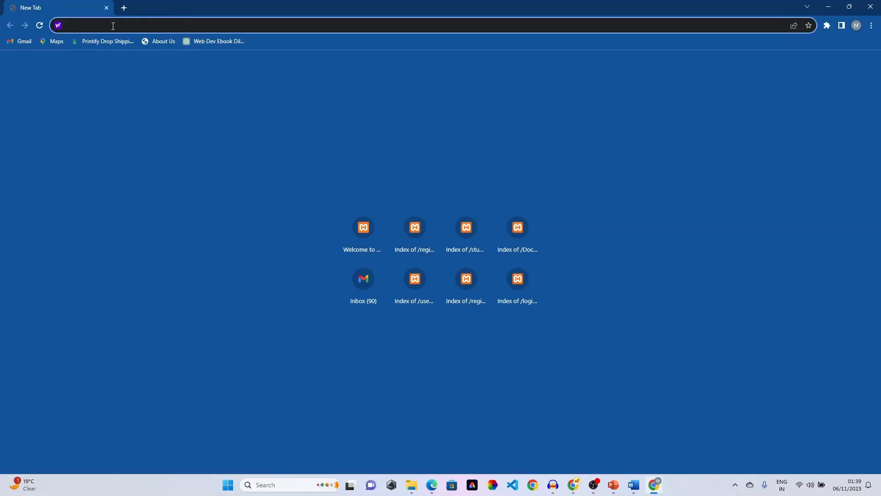
- Search Yahoo for 'amazon kdp' and open the Self Publishing | Amazon Kindle Direct Publishing result
{"action": "type", "text": "amazon kdp"}
{"action": "key", "text": "Return"}
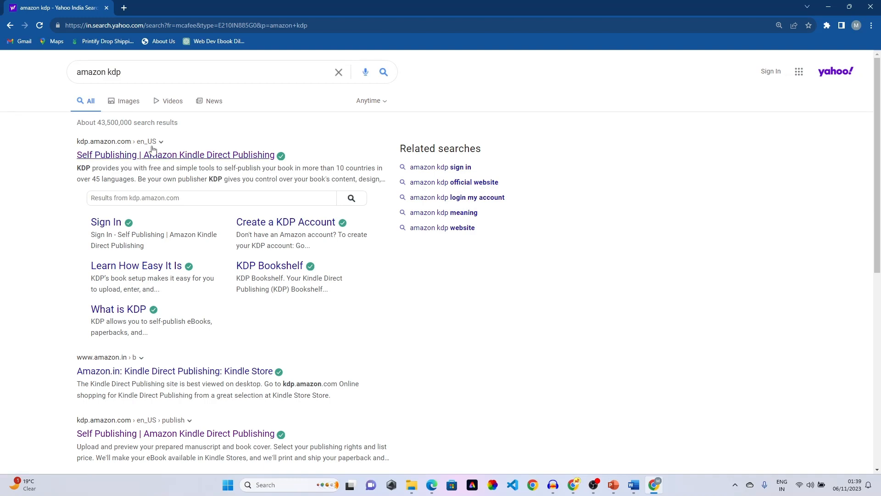
{"action": "left_click", "coordinate": [166, 155]}
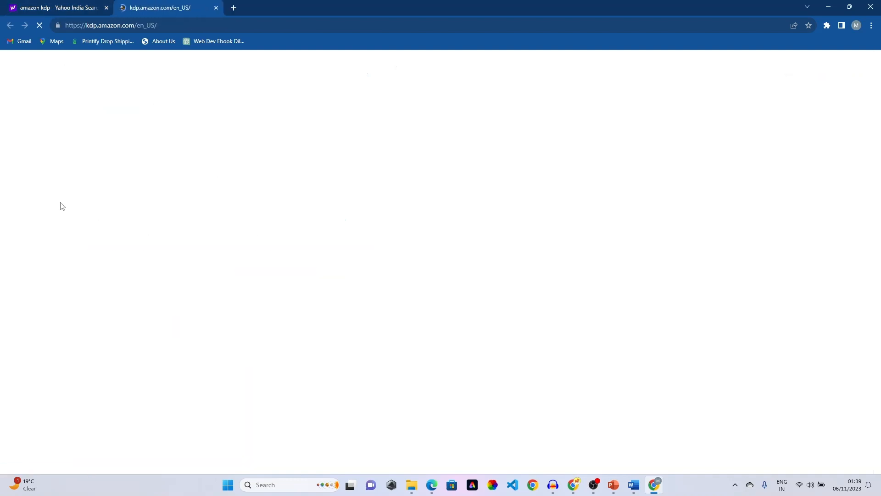
{"action": "mouse_move", "coordinate": [879, 89]}
{"action": "left_mouse_down"}
{"action": "mouse_move", "coordinate": [877, 381]}
{"action": "mouse_move", "coordinate": [873, 73]}
{"action": "left_mouse_up"}
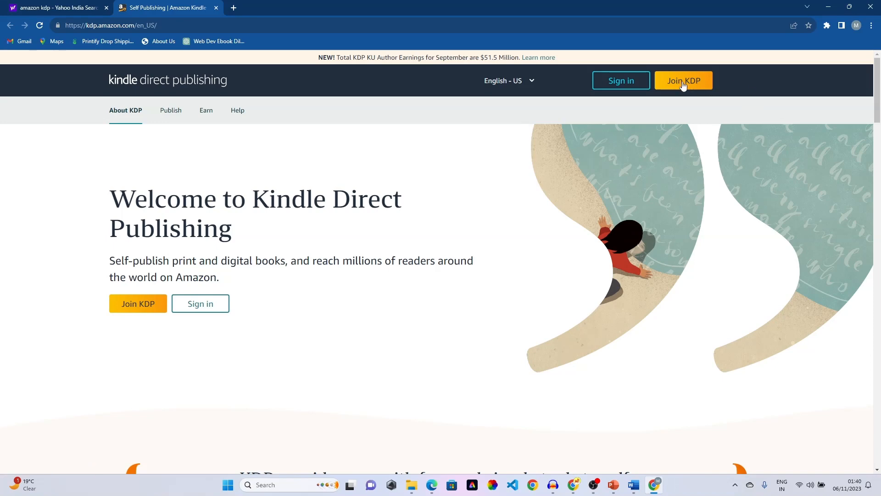
- Open the KDP Publish information page and read through its Step 1 instructions
{"action": "left_click", "coordinate": [171, 112]}
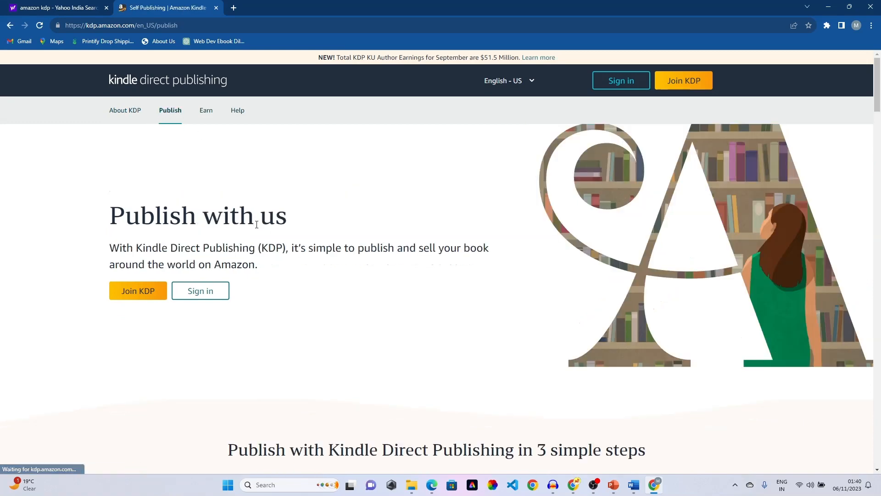
{"action": "scroll", "coordinate": [258, 228], "scroll_direction": "down", "scroll_amount": 8}
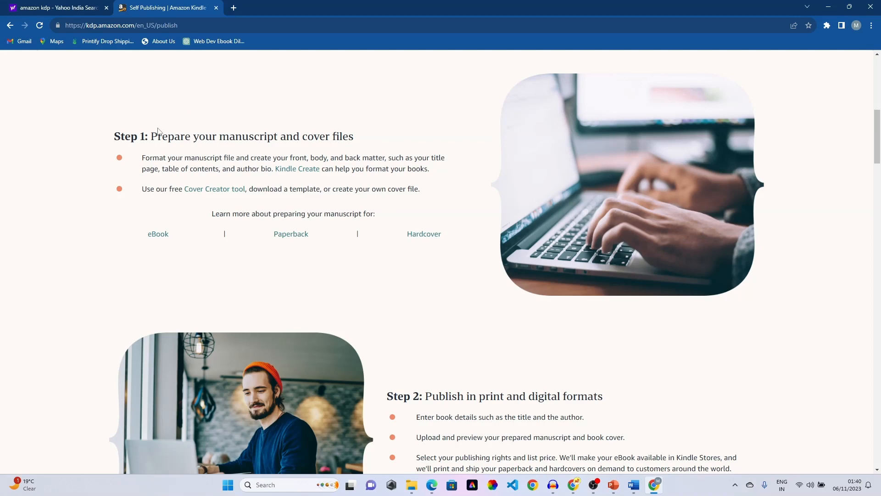
{"action": "left_click_drag", "start_coordinate": [151, 138], "coordinate": [408, 155]}
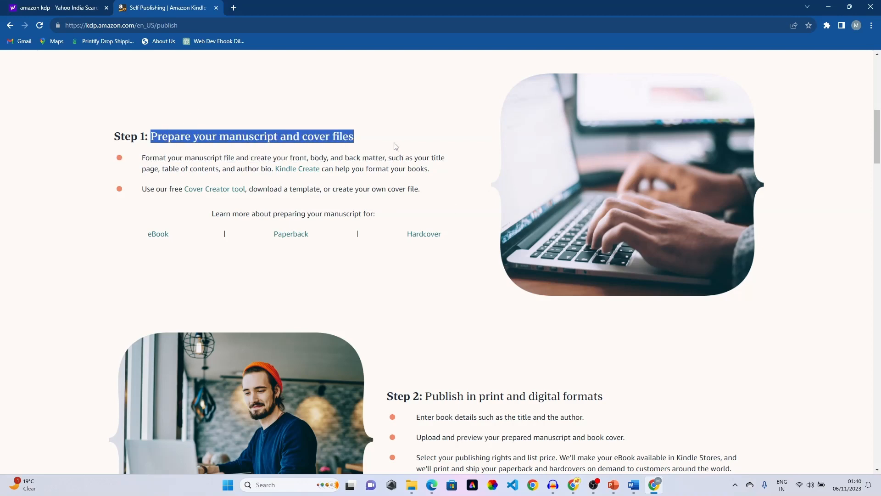
{"action": "left_click", "coordinate": [361, 139]}
{"action": "scroll", "coordinate": [374, 205], "scroll_direction": "down", "scroll_amount": 4}
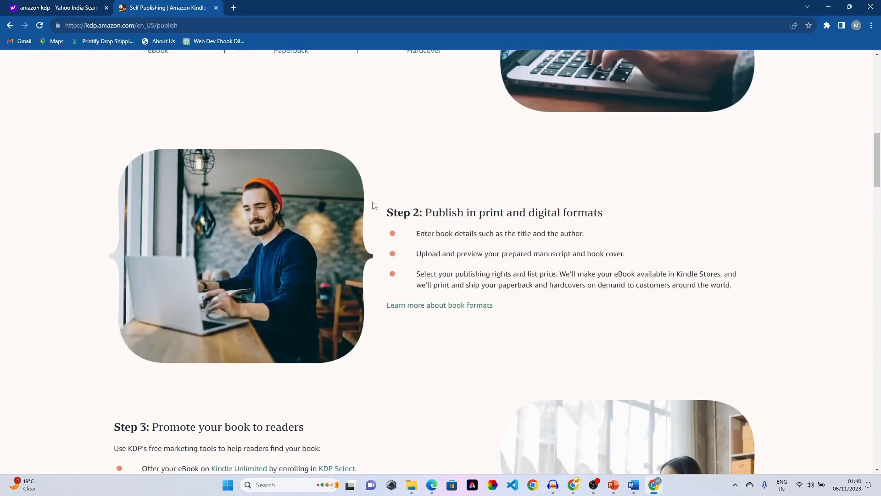
{"action": "scroll", "coordinate": [349, 147], "scroll_direction": "up", "scroll_amount": 3}
{"action": "scroll", "coordinate": [334, 95], "scroll_direction": "down", "scroll_amount": 3}
{"action": "scroll", "coordinate": [426, 211], "scroll_direction": "up", "scroll_amount": 4}
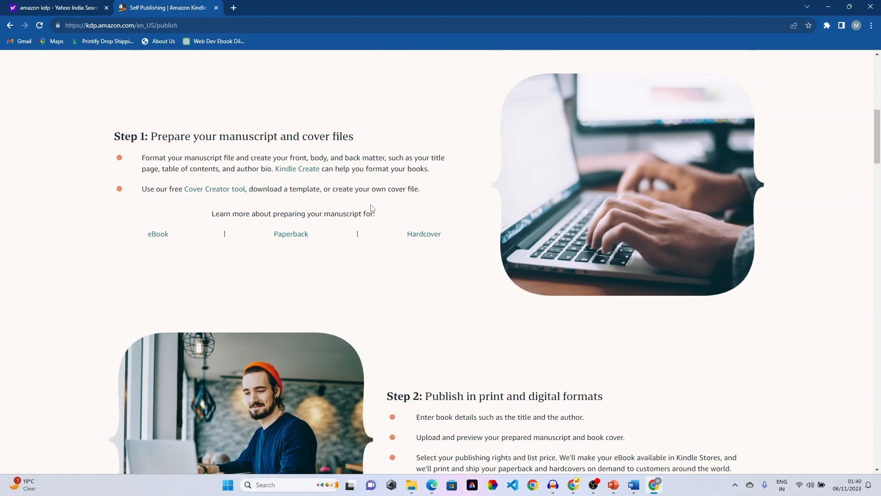
{"action": "scroll", "coordinate": [393, 278], "scroll_direction": "down", "scroll_amount": 5}
{"action": "scroll", "coordinate": [456, 179], "scroll_direction": "up", "scroll_amount": 3}
{"action": "scroll", "coordinate": [456, 179], "scroll_direction": "down", "scroll_amount": 4}
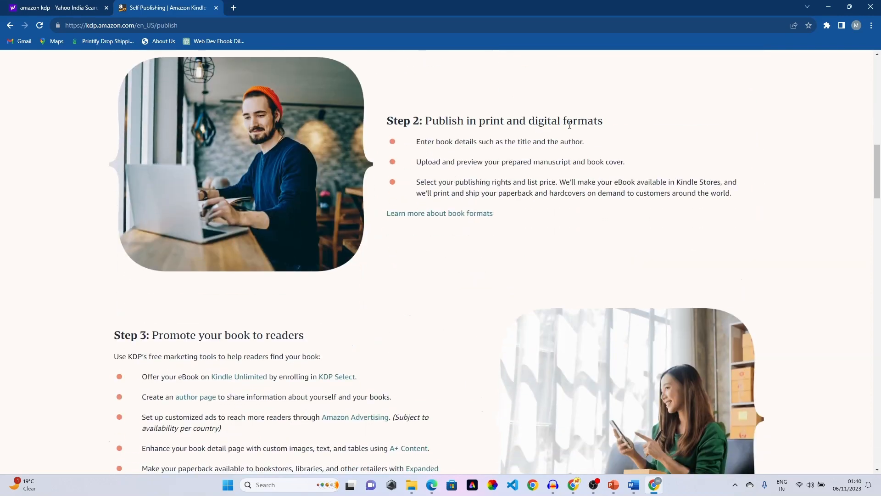
{"action": "scroll", "coordinate": [618, 122], "scroll_direction": "down", "scroll_amount": 3}
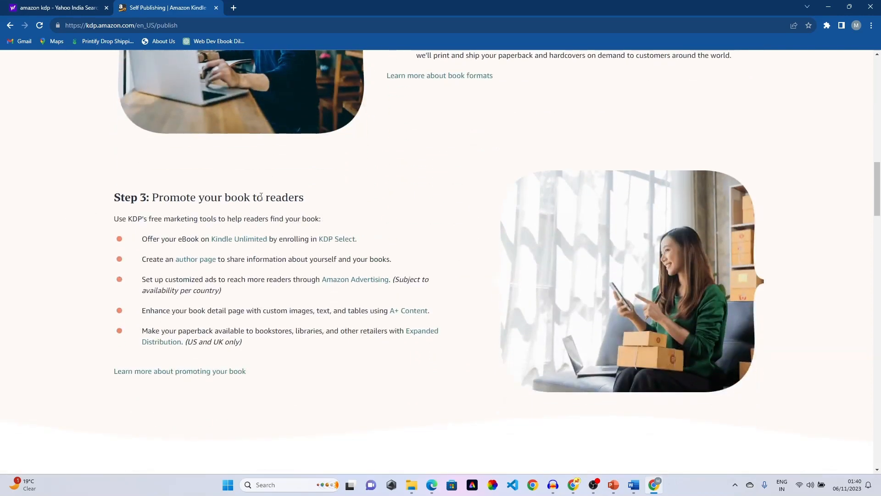
{"action": "scroll", "coordinate": [327, 203], "scroll_direction": "down", "scroll_amount": 5}
{"action": "scroll", "coordinate": [302, 234], "scroll_direction": "up", "scroll_amount": 13}
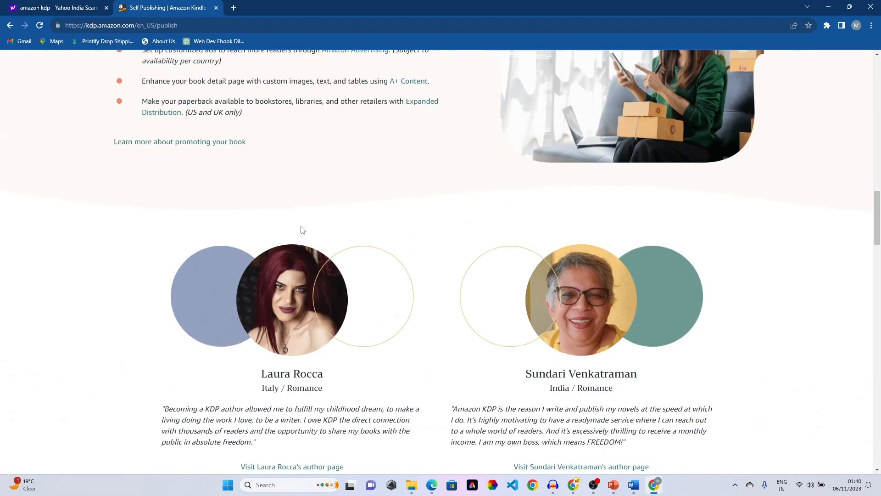
- Reload the page, review the royalty options, and start signing up for a KDP account
{"action": "key", "text": "F5"}
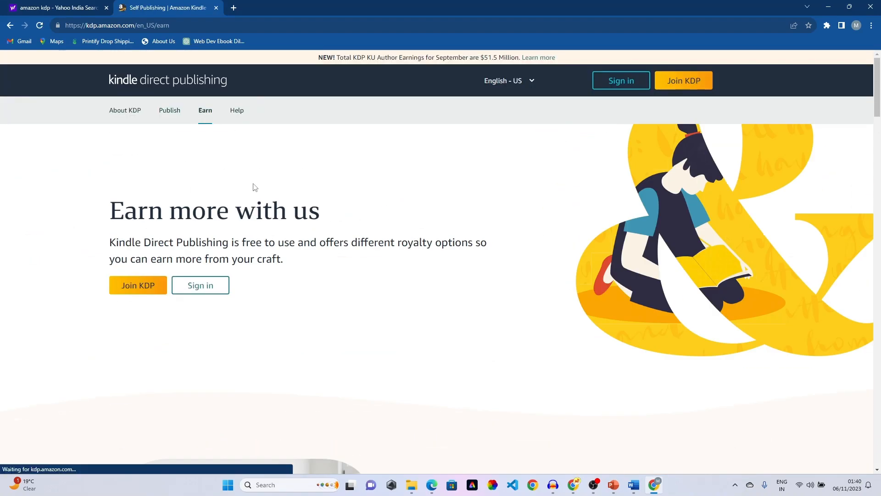
{"action": "scroll", "coordinate": [254, 185], "scroll_direction": "down", "scroll_amount": 5}
{"action": "scroll", "coordinate": [256, 186], "scroll_direction": "down", "scroll_amount": 3}
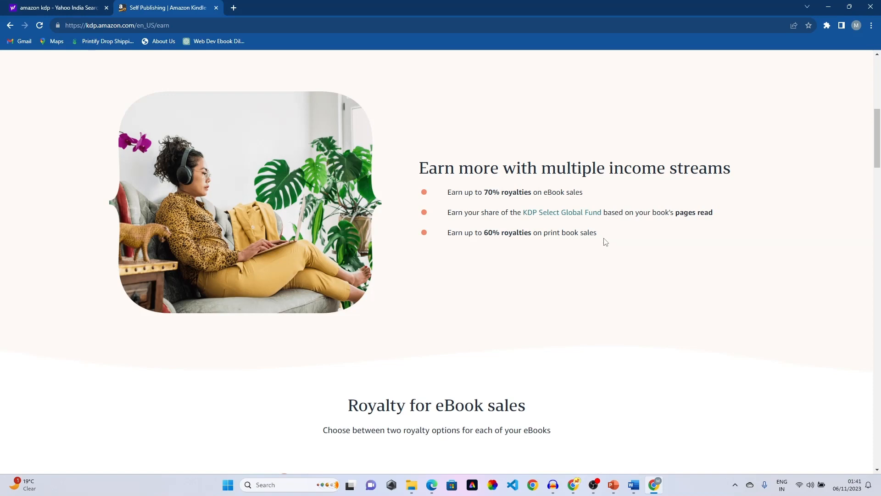
{"action": "left_click_drag", "start_coordinate": [444, 192], "coordinate": [620, 255]}
{"action": "left_click", "coordinate": [636, 271]}
{"action": "scroll", "coordinate": [536, 243], "scroll_direction": "down", "scroll_amount": 1}
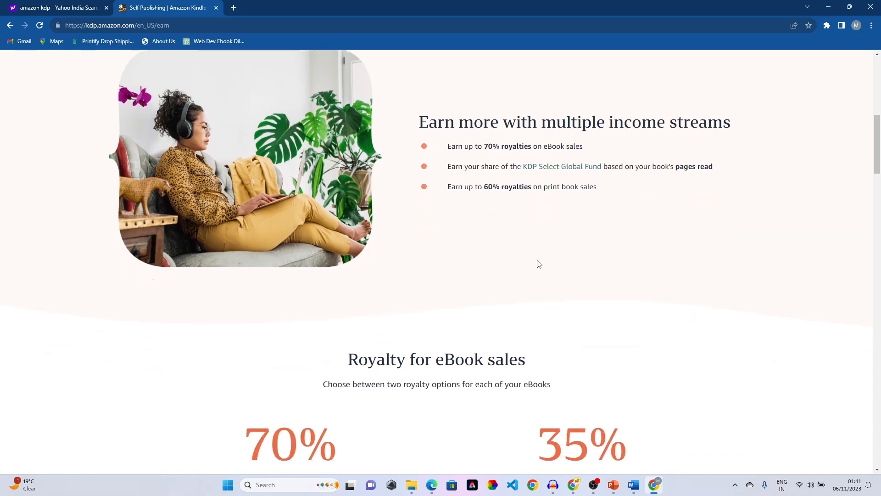
{"action": "scroll", "coordinate": [539, 264], "scroll_direction": "up", "scroll_amount": 10}
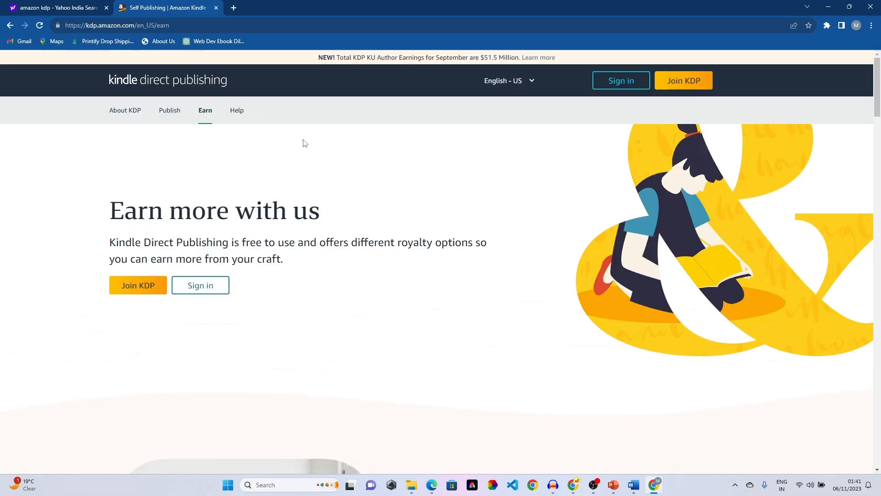
{"action": "left_click", "coordinate": [695, 87]}
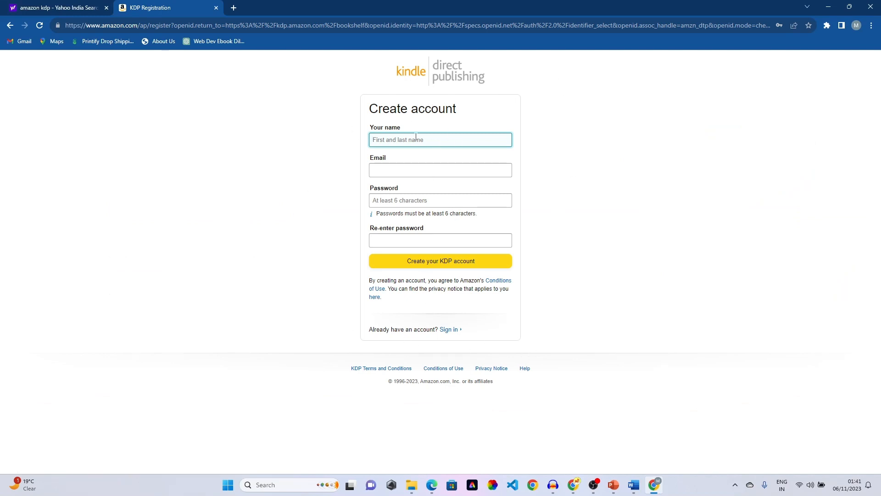
- Enter the author's name, autofill the saved sign-up details, create the KDP account and save its password
{"action": "type", "text": "Suresh"}
{"action": "left_click", "coordinate": [416, 178]}
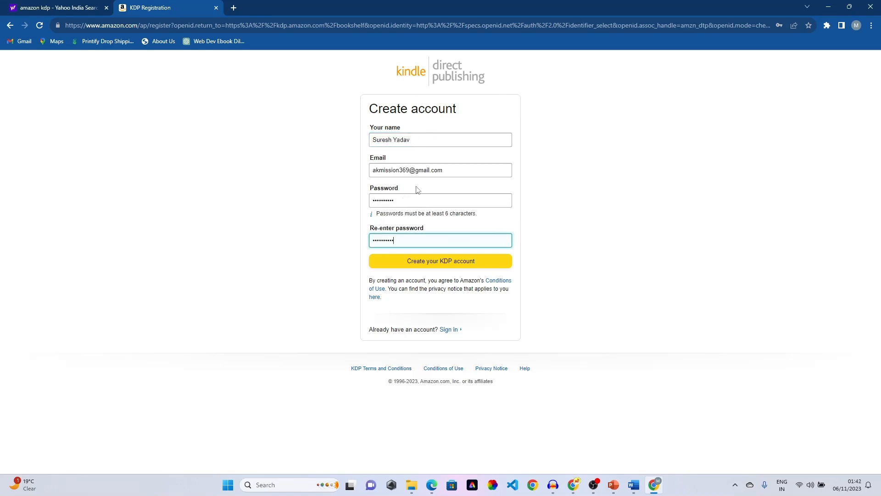
{"action": "left_click", "coordinate": [474, 261]}
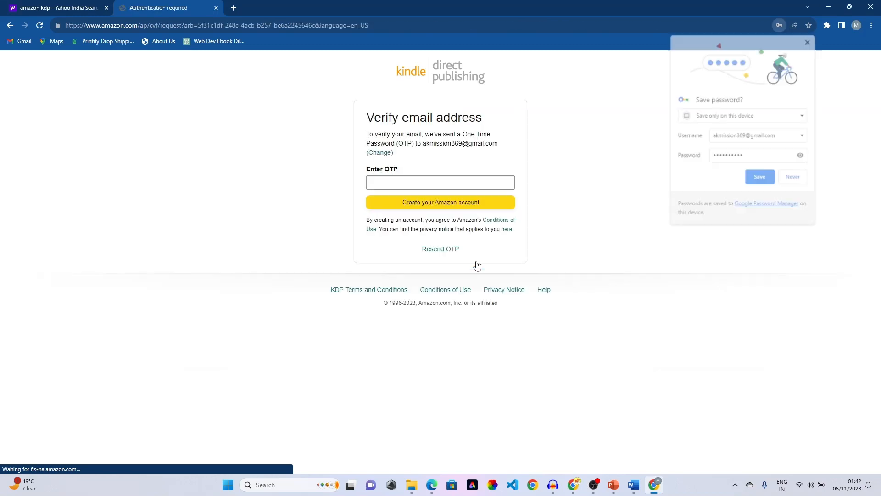
{"action": "left_click", "coordinate": [760, 177]}
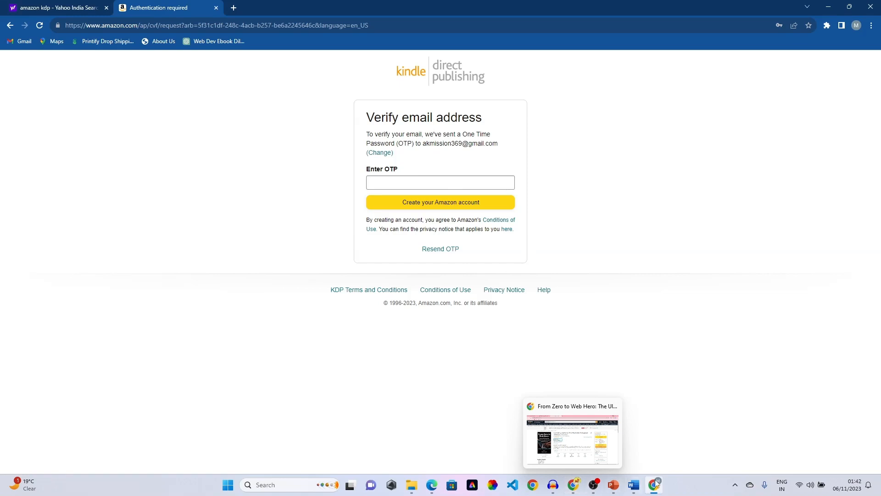
{"action": "mouse_move", "coordinate": [655, 483]}
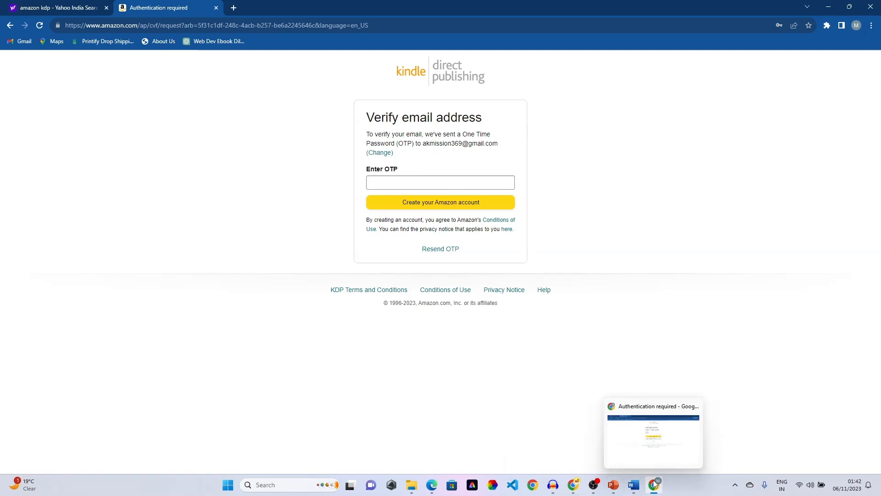
{"action": "left_click", "coordinate": [233, 7]}
- Get the one-time code from Amazon's verification email in Gmail and submit it on KDP
{"action": "left_click", "coordinate": [23, 41]}
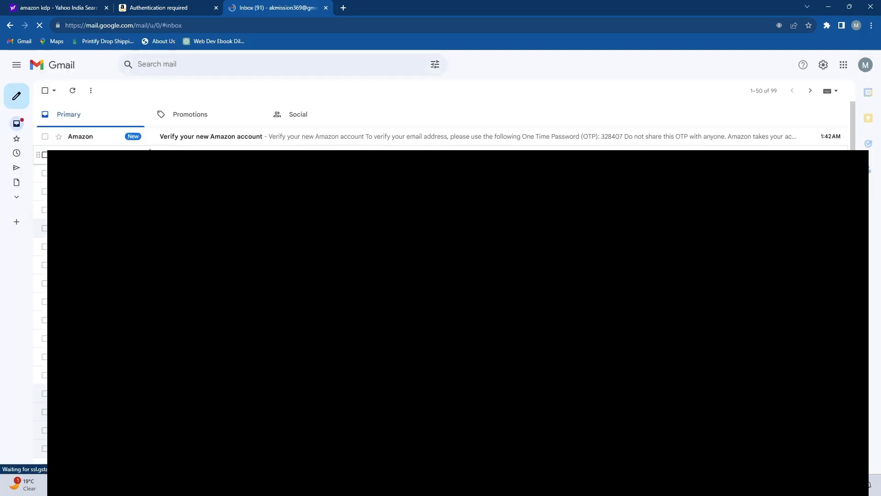
{"action": "left_click", "coordinate": [175, 138]}
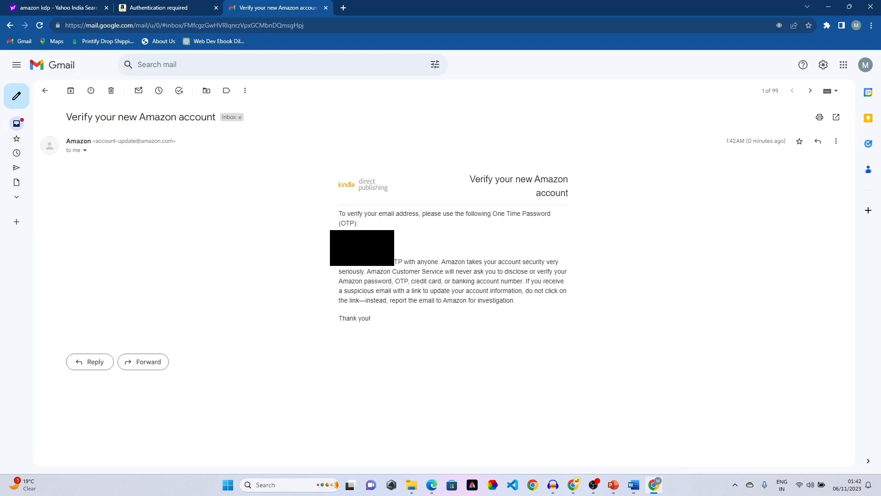
{"action": "left_click", "coordinate": [189, 8]}
{"action": "left_click", "coordinate": [414, 186]}
{"action": "left_click", "coordinate": [442, 203]}
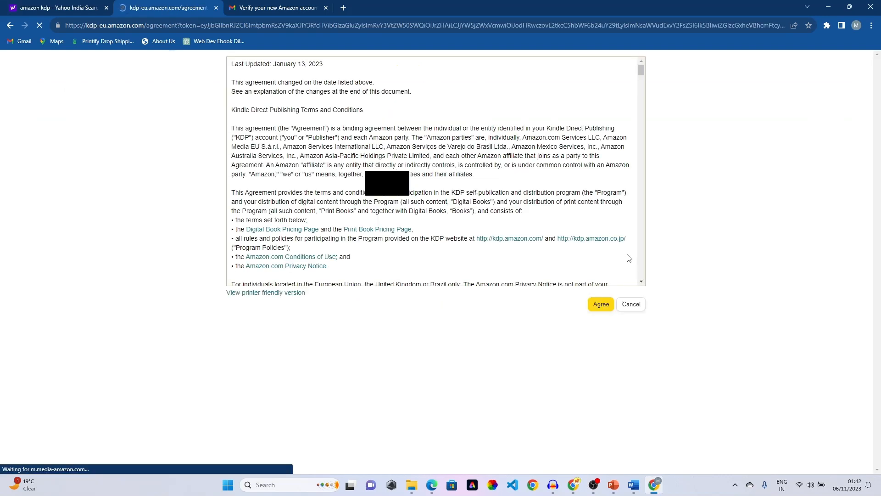
- Scroll through the KDP Terms and Conditions and agree to them
{"action": "scroll", "coordinate": [376, 246], "scroll_direction": "down", "scroll_amount": 20}
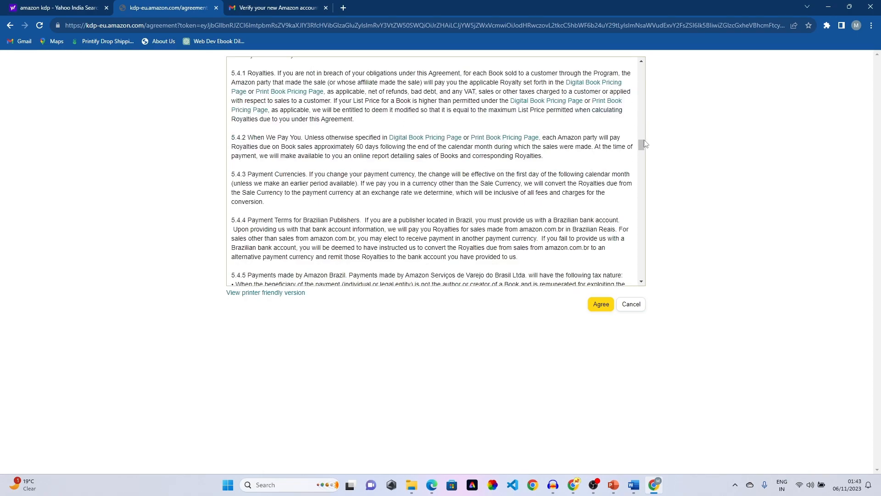
{"action": "scroll", "coordinate": [505, 125], "scroll_direction": "down", "scroll_amount": 20}
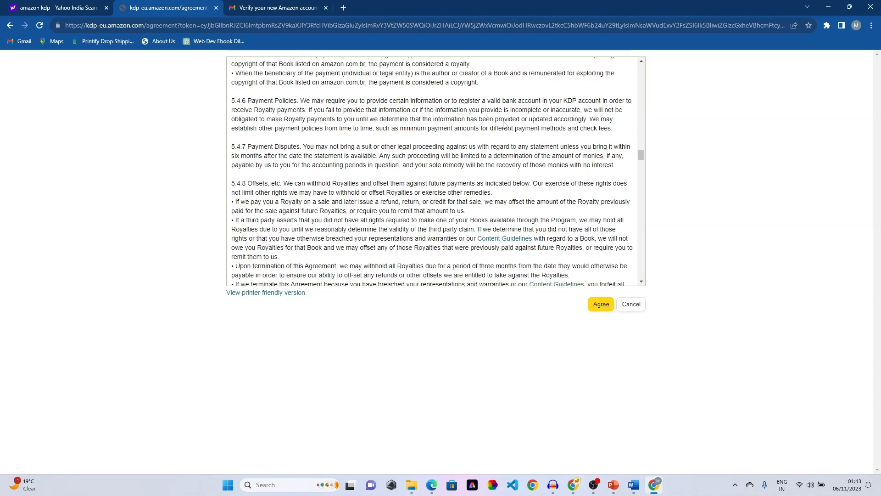
{"action": "scroll", "coordinate": [504, 122], "scroll_direction": "down", "scroll_amount": 10}
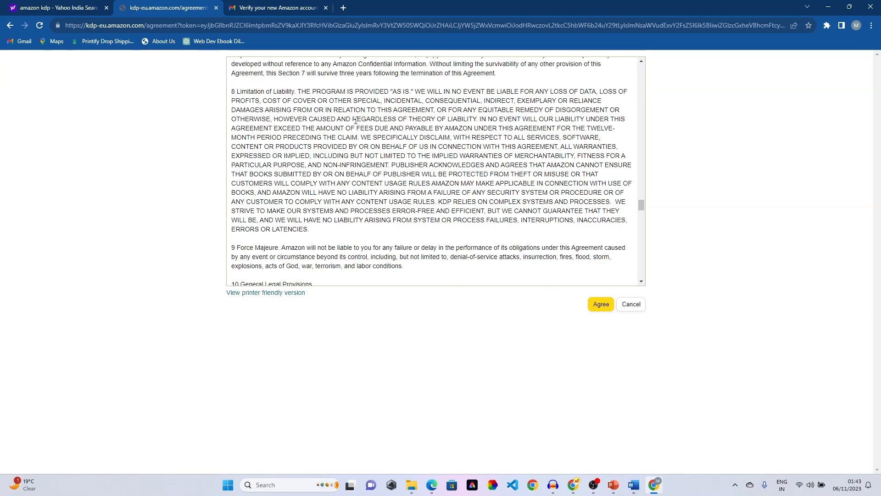
{"action": "scroll", "coordinate": [463, 152], "scroll_direction": "down", "scroll_amount": 20}
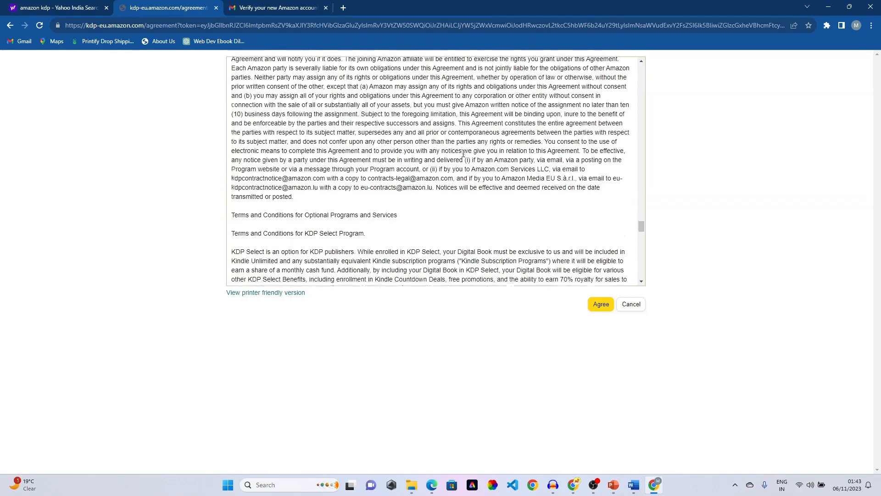
{"action": "scroll", "coordinate": [462, 152], "scroll_direction": "down", "scroll_amount": 15}
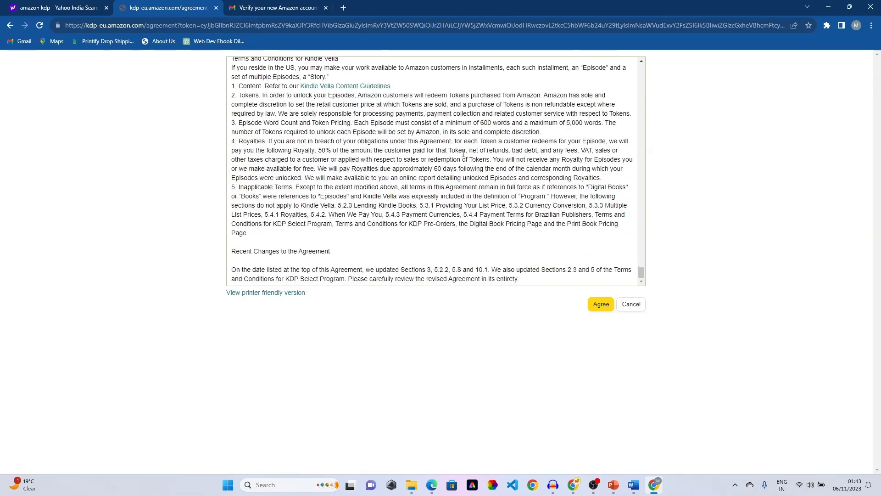
{"action": "left_click", "coordinate": [611, 303]}
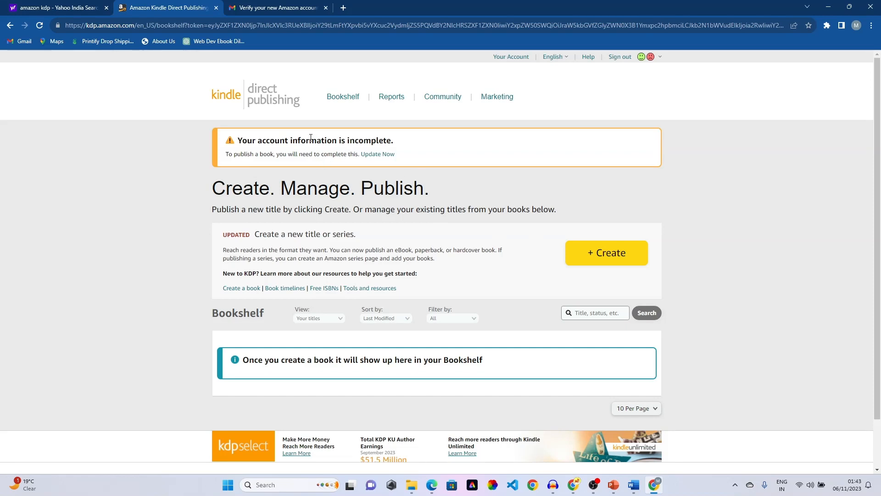
- Complete two-step verification with an India +91 mobile number and its one-time password
{"action": "left_click", "coordinate": [379, 155]}
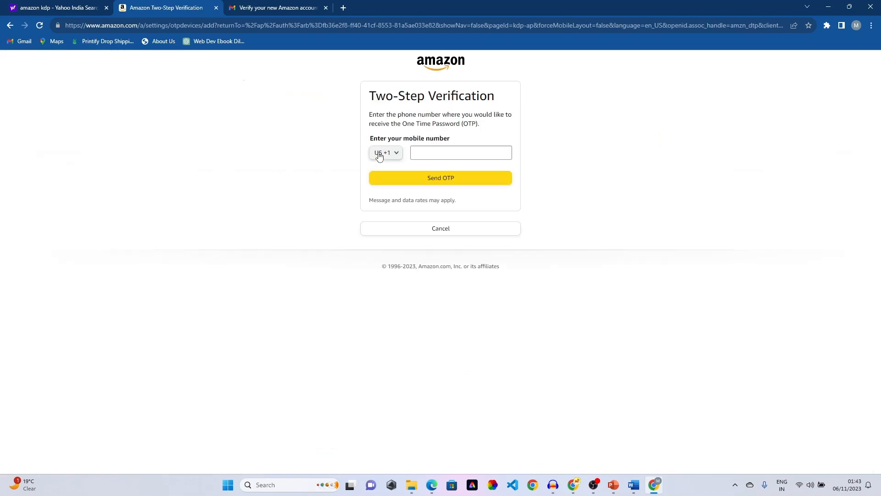
{"action": "left_click", "coordinate": [393, 155]}
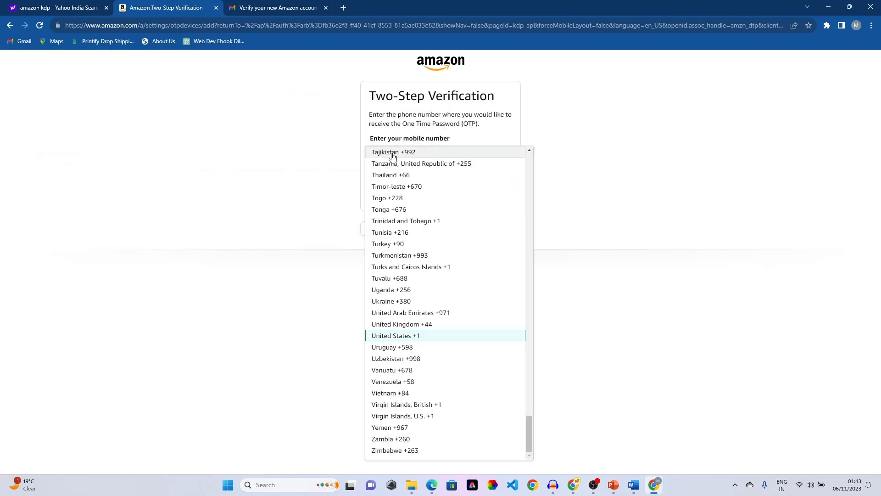
{"action": "left_click", "coordinate": [406, 131]}
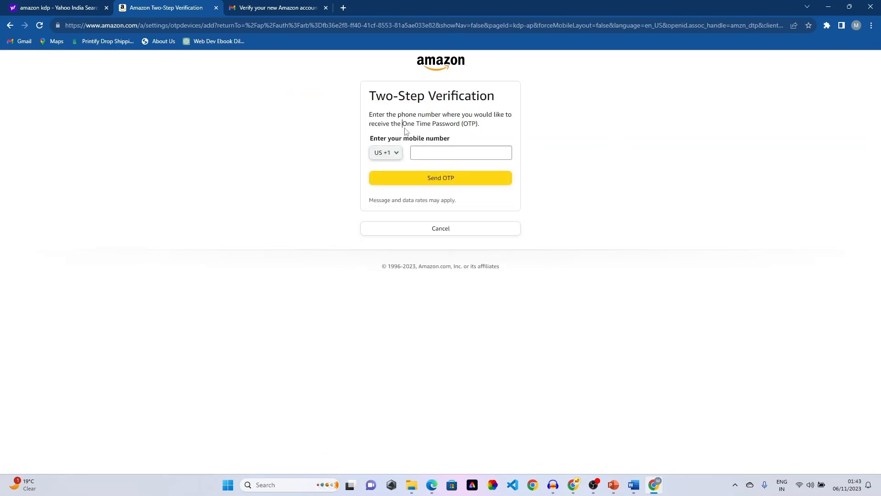
{"action": "left_click", "coordinate": [397, 151]}
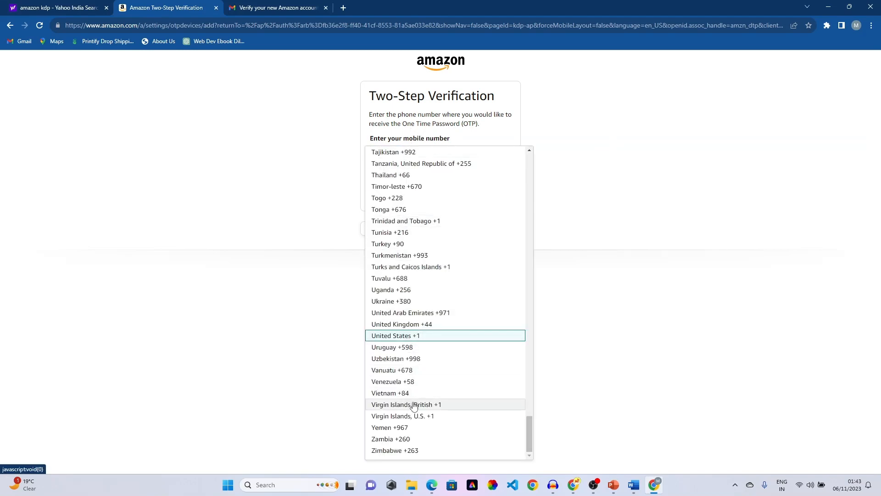
{"action": "scroll", "coordinate": [416, 395], "scroll_direction": "up", "scroll_amount": 20}
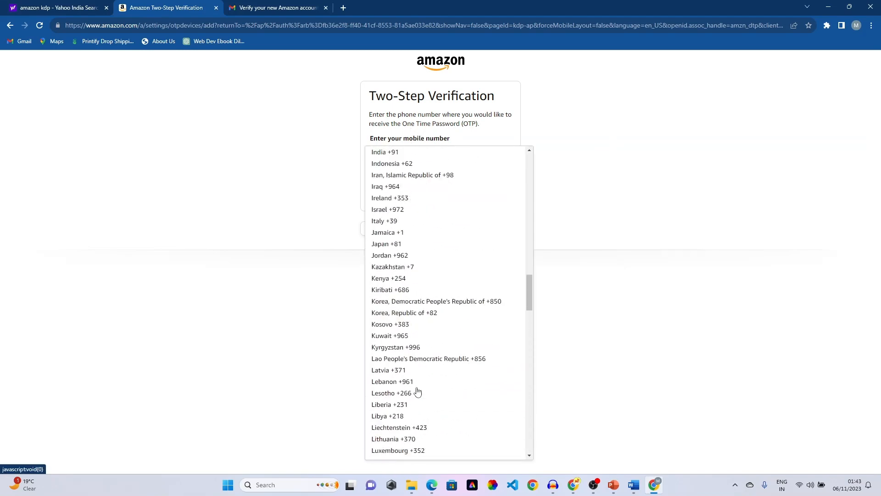
{"action": "scroll", "coordinate": [417, 391], "scroll_direction": "up", "scroll_amount": 3}
{"action": "left_click", "coordinate": [400, 291]}
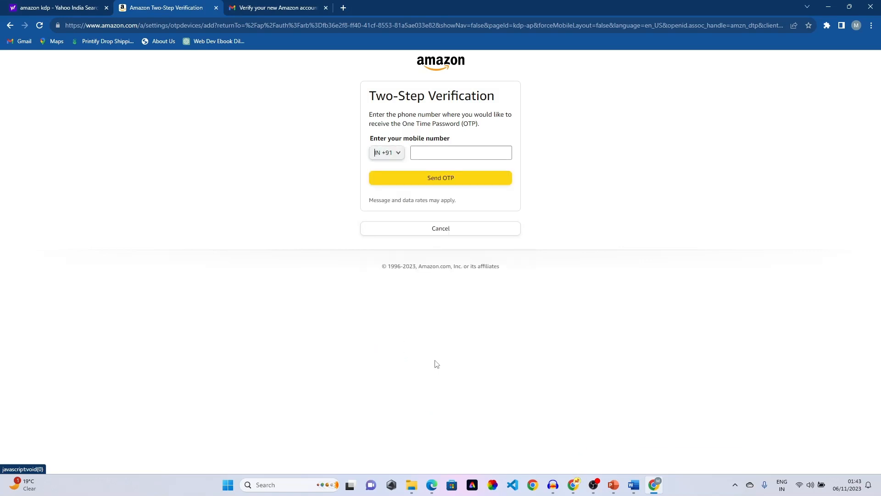
{"action": "left_click", "coordinate": [487, 151]}
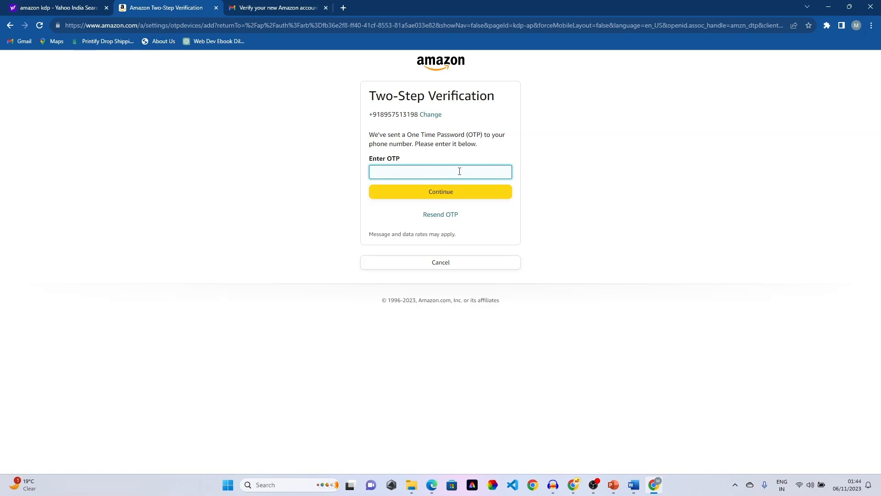
{"action": "key", "text": "ctrl+v"}
{"action": "left_click", "coordinate": [452, 199]}
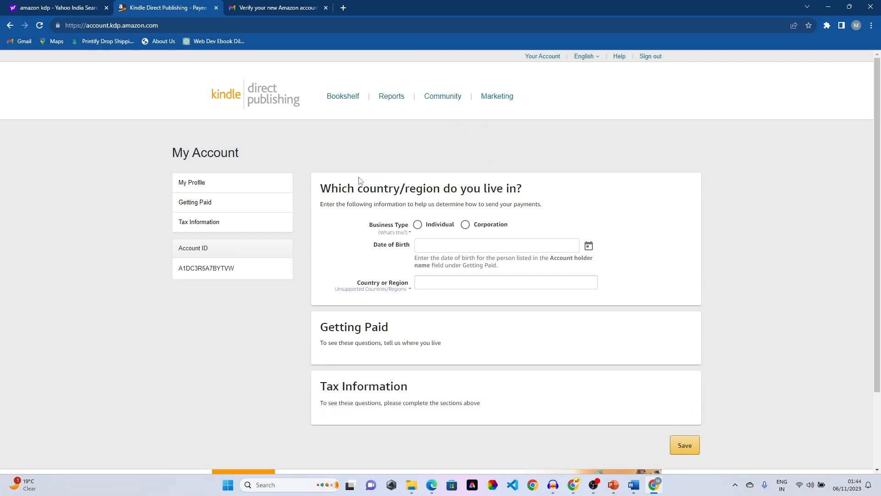
{"action": "scroll", "coordinate": [395, 177], "scroll_direction": "down", "scroll_amount": 1}
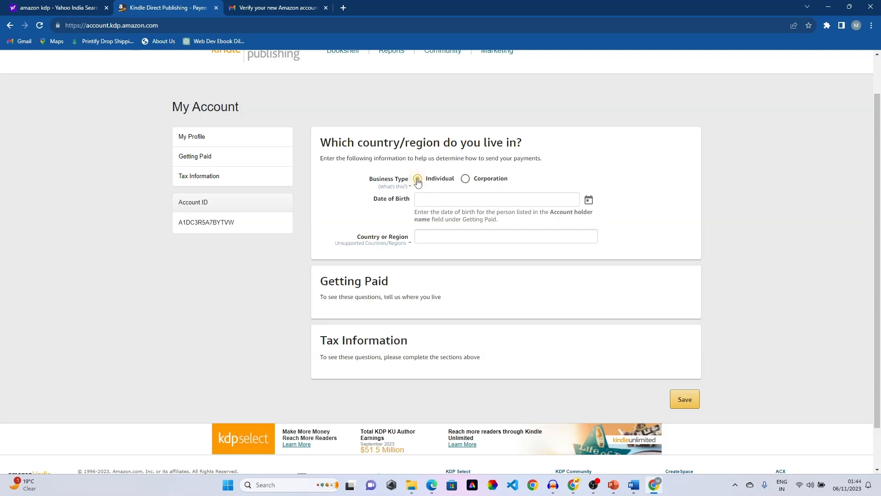
{"action": "left_click", "coordinate": [588, 202]}
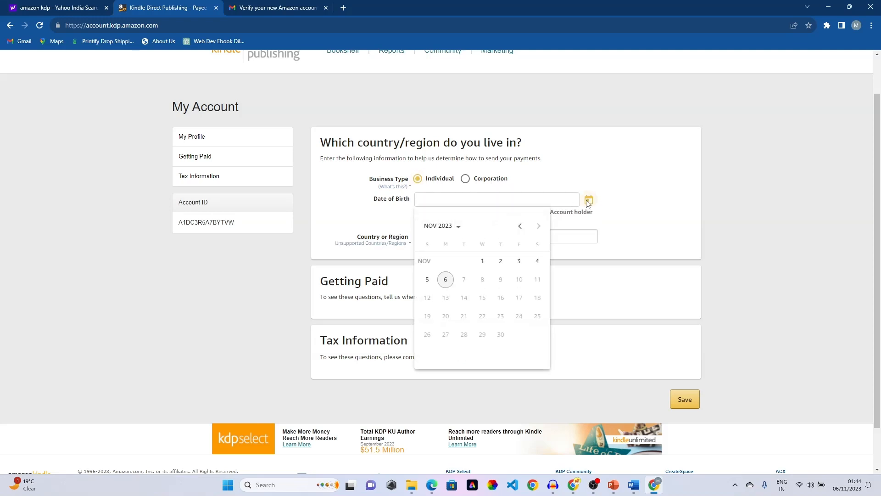
{"action": "left_click", "coordinate": [459, 227]}
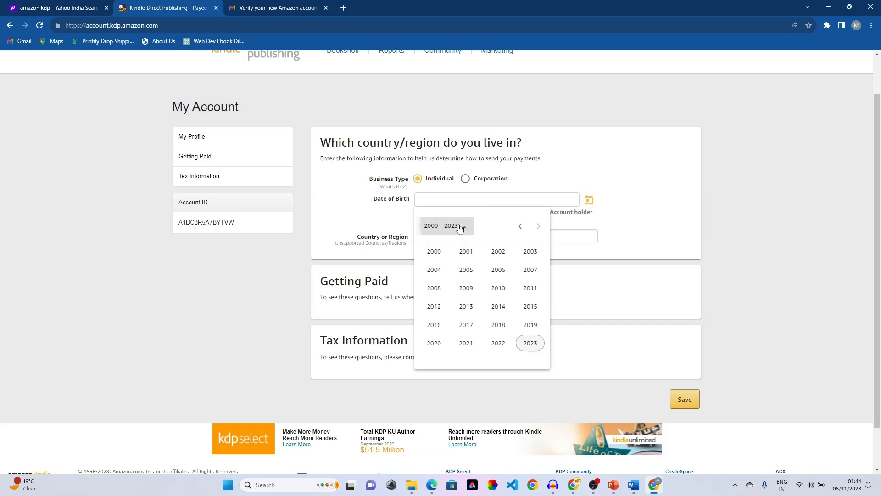
{"action": "left_click", "coordinate": [434, 252]}
{"action": "left_click", "coordinate": [448, 271]}
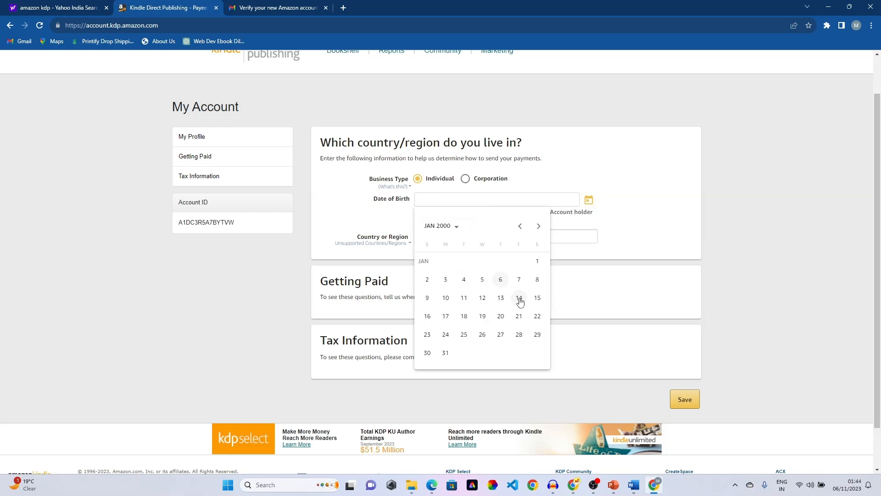
{"action": "left_click", "coordinate": [537, 279]}
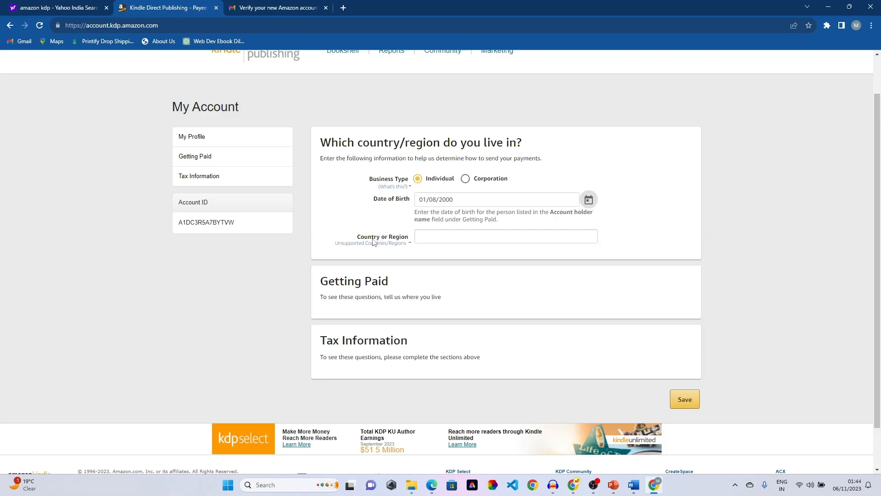
- Choose India as the country of residence
{"action": "left_click", "coordinate": [437, 236]}
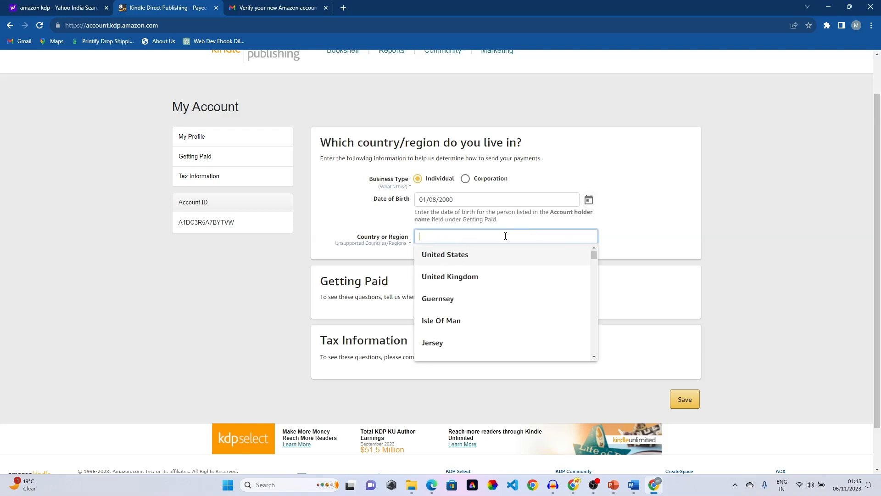
{"action": "type", "text": "In"}
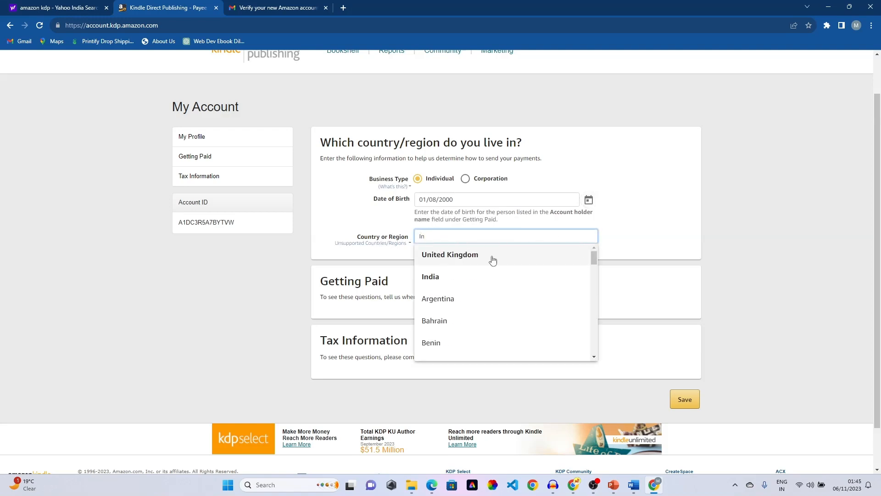
{"action": "left_click", "coordinate": [458, 276]}
{"action": "scroll", "coordinate": [518, 211], "scroll_direction": "down", "scroll_amount": 1}
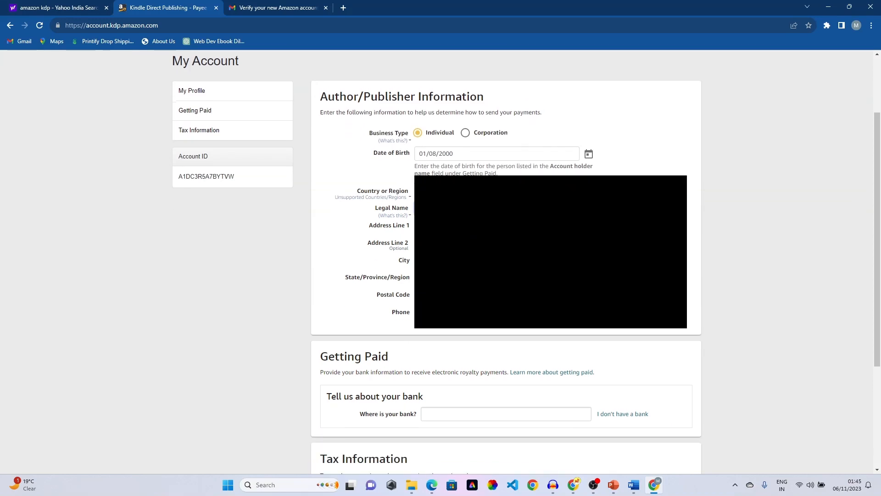
- Set India as the bank's country in 'Where is your bank?'
{"action": "scroll", "coordinate": [467, 238], "scroll_direction": "down", "scroll_amount": 3}
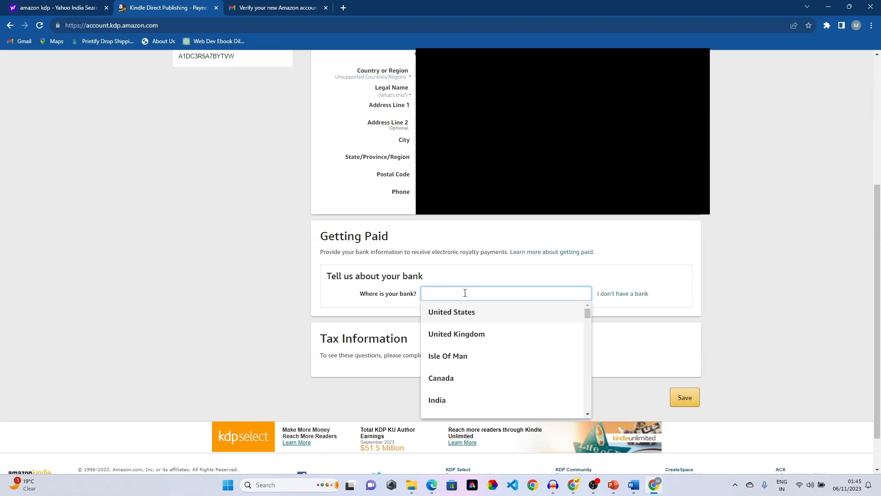
{"action": "type", "text": "In"}
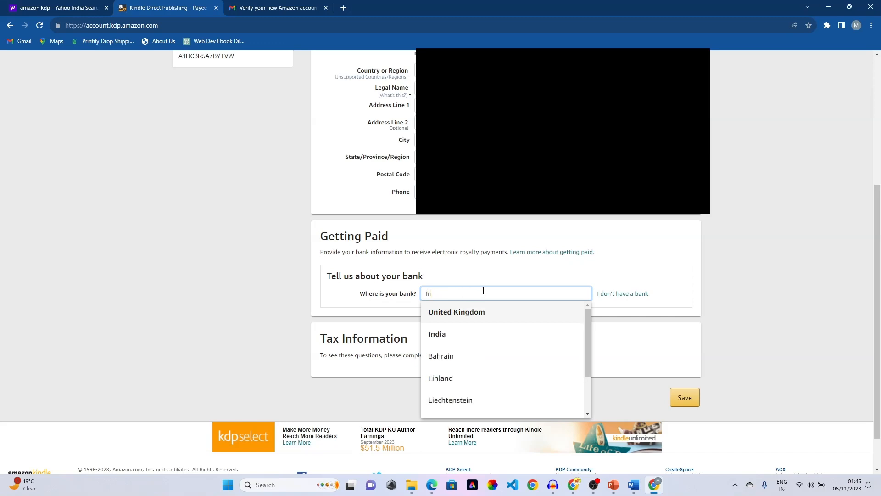
{"action": "left_click", "coordinate": [467, 337]}
- Enter the account holder's name in the bank details form
{"action": "scroll", "coordinate": [526, 300], "scroll_direction": "down", "scroll_amount": 1}
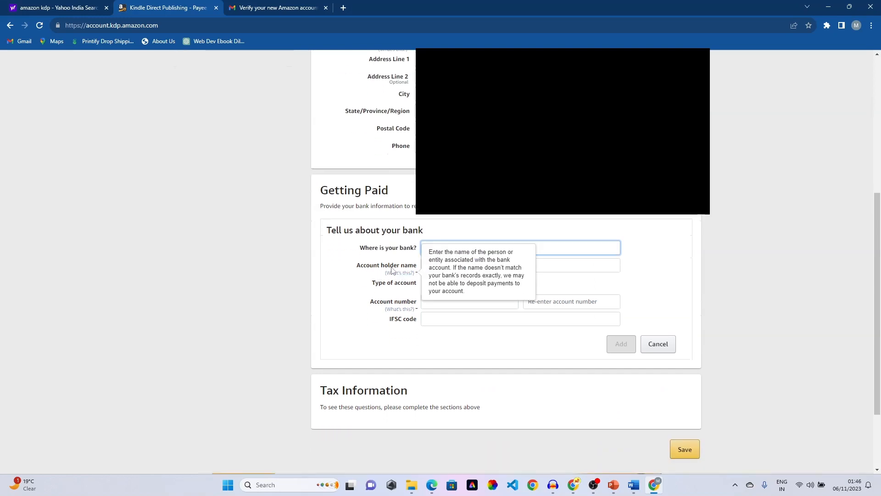
{"action": "left_click", "coordinate": [450, 268]}
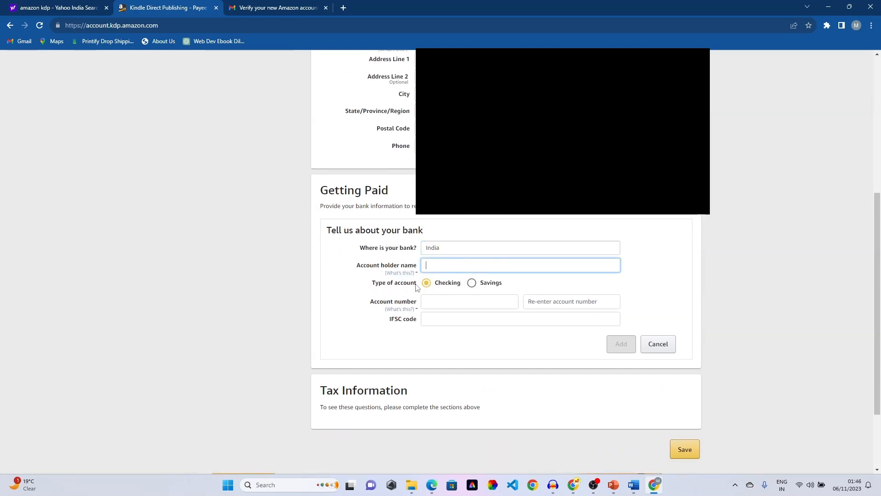
{"action": "left_click", "coordinate": [477, 288]}
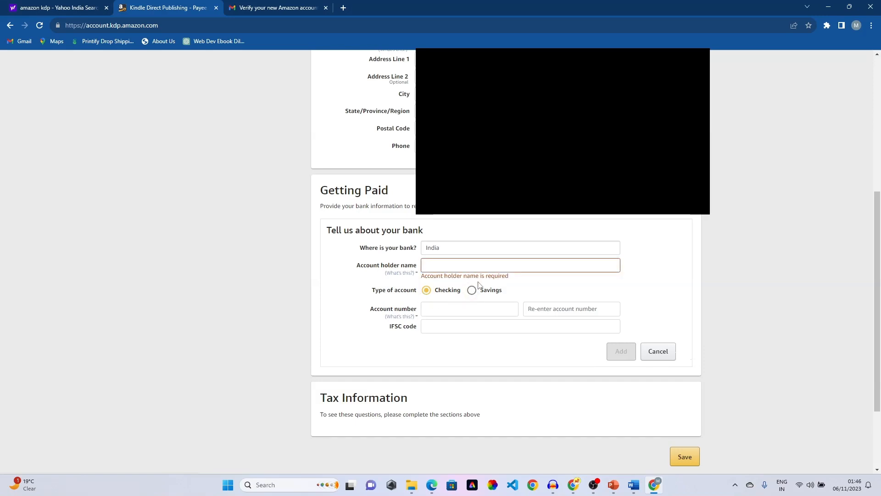
{"action": "left_click", "coordinate": [432, 264]}
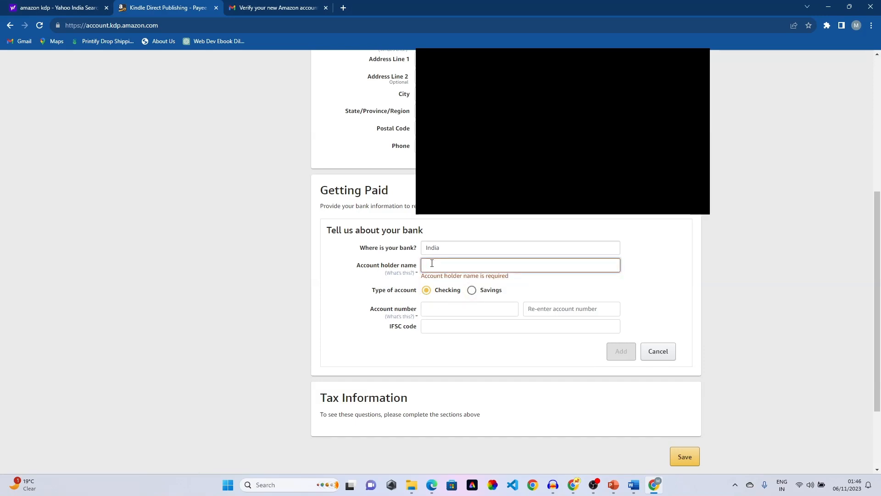
{"action": "type", "text": "Naushad"}
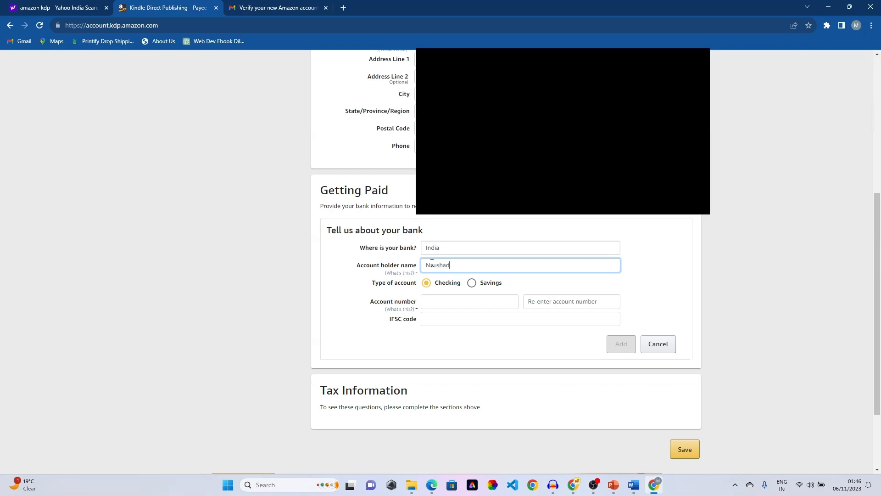
{"action": "scroll", "coordinate": [478, 231], "scroll_direction": "down", "scroll_amount": 2}
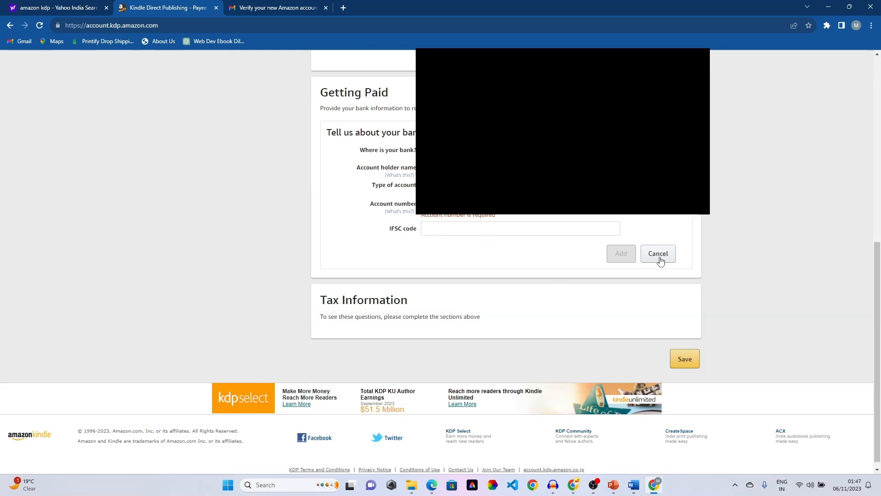
- Visit the Tax Information section of the account page, then head back to the Bookshelf
{"action": "scroll", "coordinate": [635, 258], "scroll_direction": "down", "scroll_amount": 1}
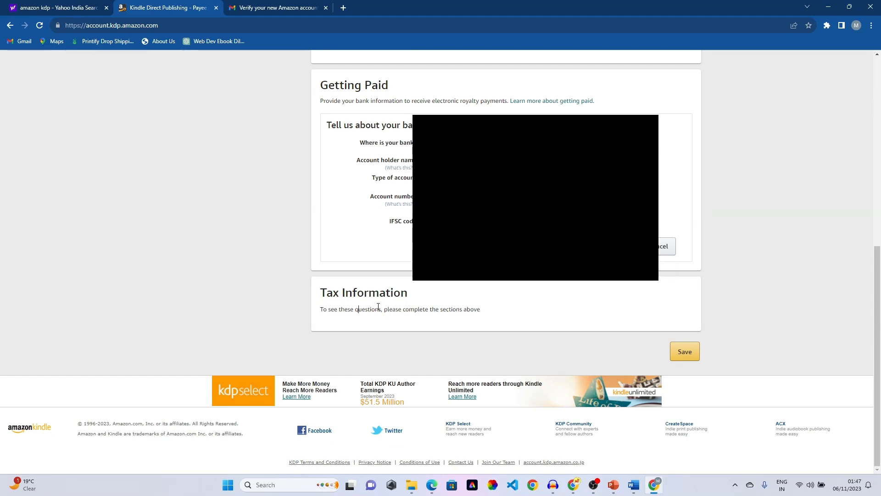
{"action": "scroll", "coordinate": [404, 307], "scroll_direction": "up", "scroll_amount": 8}
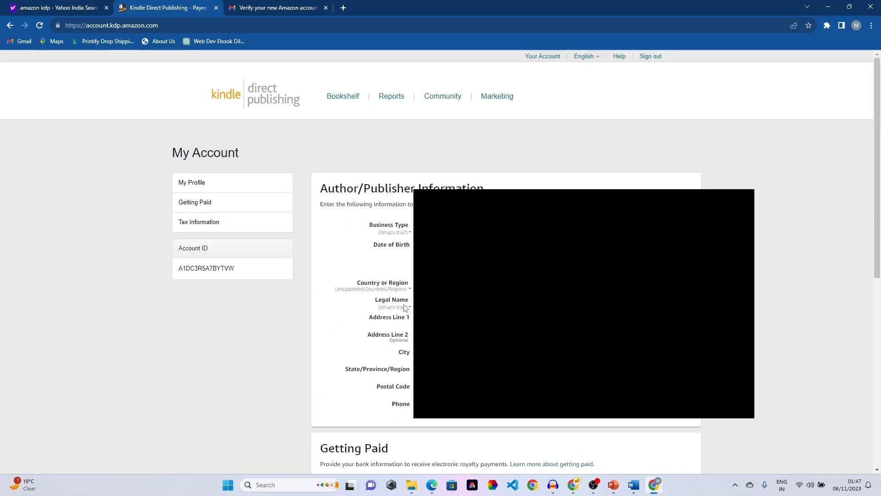
{"action": "left_click", "coordinate": [214, 223]}
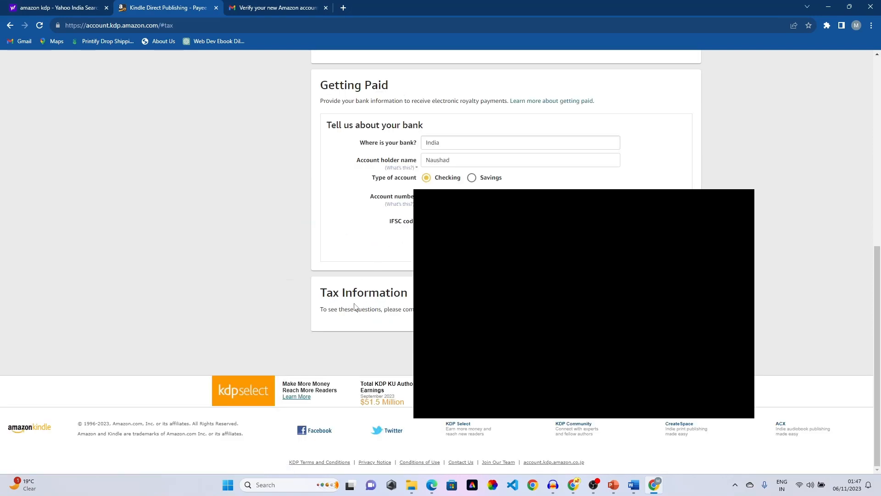
{"action": "scroll", "coordinate": [474, 133], "scroll_direction": "up", "scroll_amount": 8}
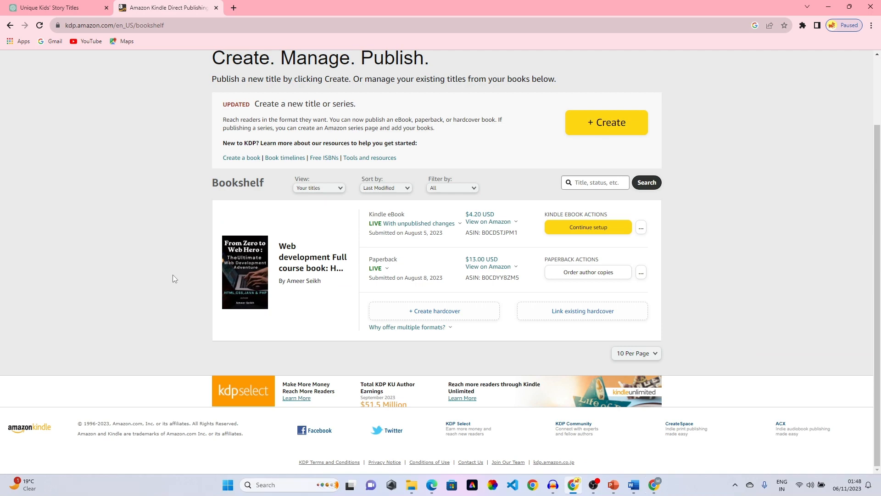
- Start a new title with + Create and browse the Kindle eBook, Paperback, Hardcover and Series options
{"action": "scroll", "coordinate": [698, 211], "scroll_direction": "up", "scroll_amount": 2}
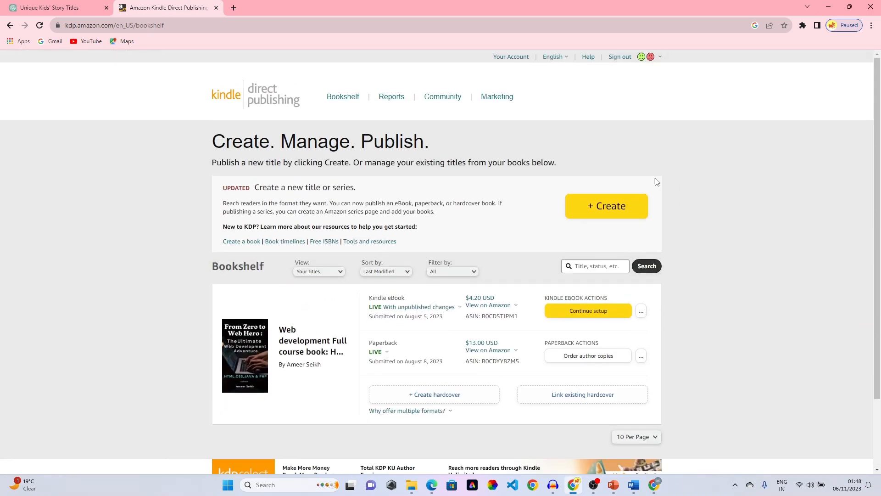
{"action": "left_click", "coordinate": [616, 212]}
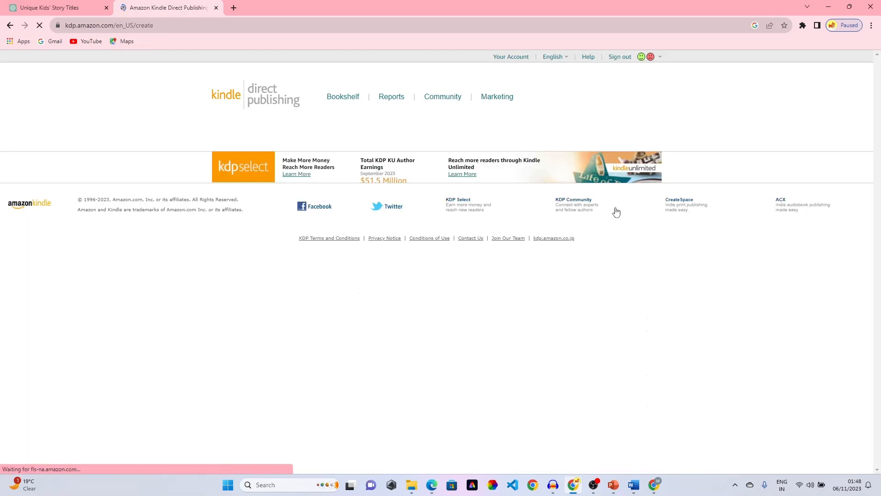
{"action": "scroll", "coordinate": [487, 157], "scroll_direction": "down", "scroll_amount": 1}
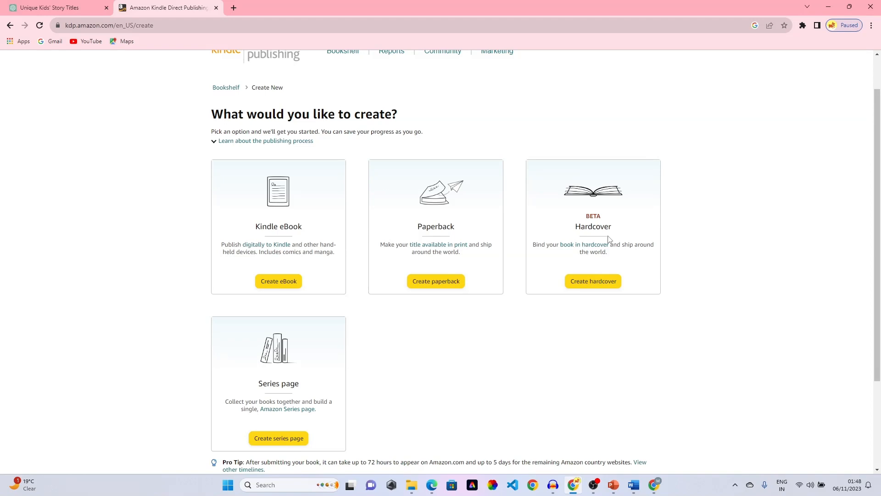
{"action": "scroll", "coordinate": [374, 356], "scroll_direction": "down", "scroll_amount": 3}
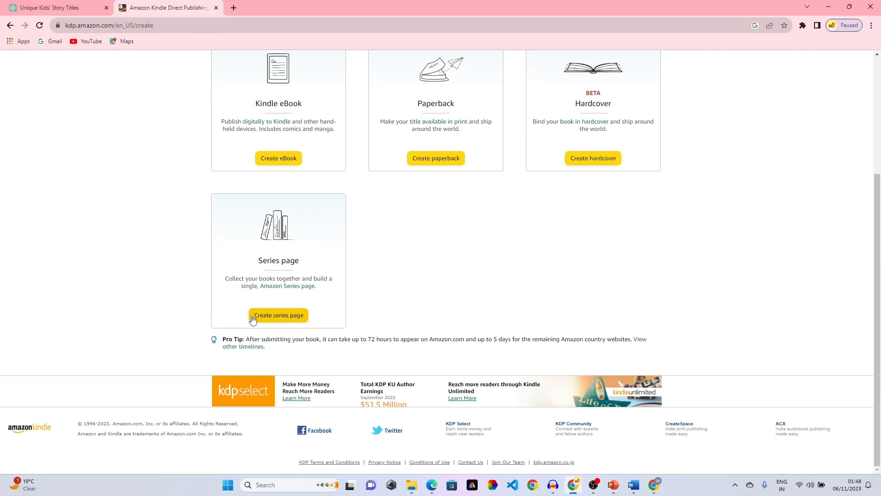
{"action": "scroll", "coordinate": [306, 291], "scroll_direction": "up", "scroll_amount": 2}
{"action": "scroll", "coordinate": [306, 291], "scroll_direction": "up", "scroll_amount": 1}
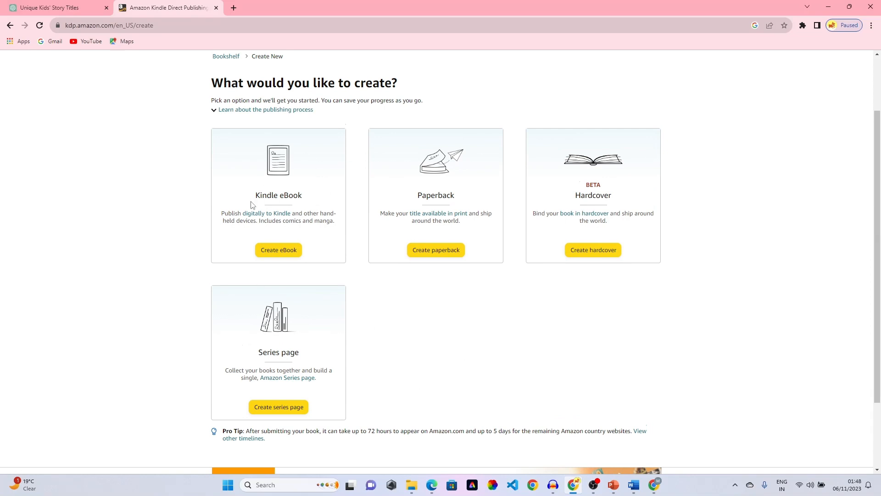
- Start a new Kindle eBook, keep English as its language, and place the cursor in Book Title
{"action": "left_click", "coordinate": [275, 252]}
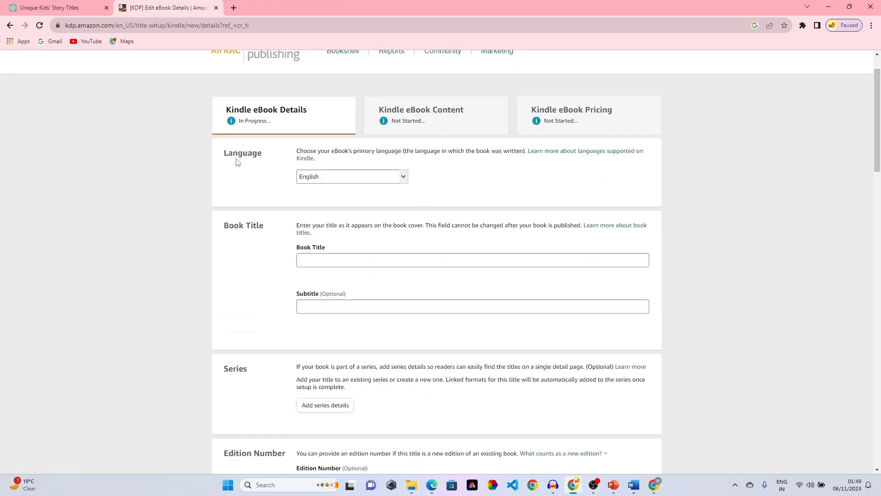
{"action": "scroll", "coordinate": [575, 284], "scroll_direction": "down", "scroll_amount": 5}
{"action": "scroll", "coordinate": [575, 284], "scroll_direction": "up", "scroll_amount": 5}
{"action": "left_click", "coordinate": [404, 178]}
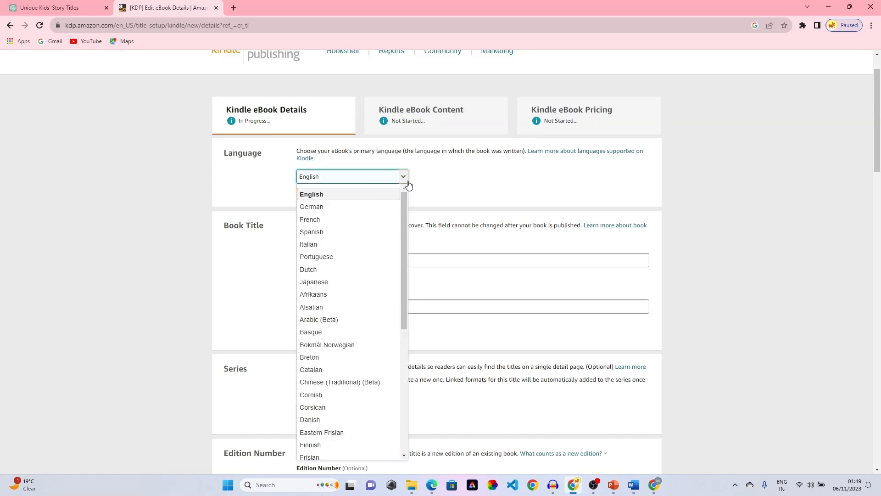
{"action": "left_click", "coordinate": [453, 173]}
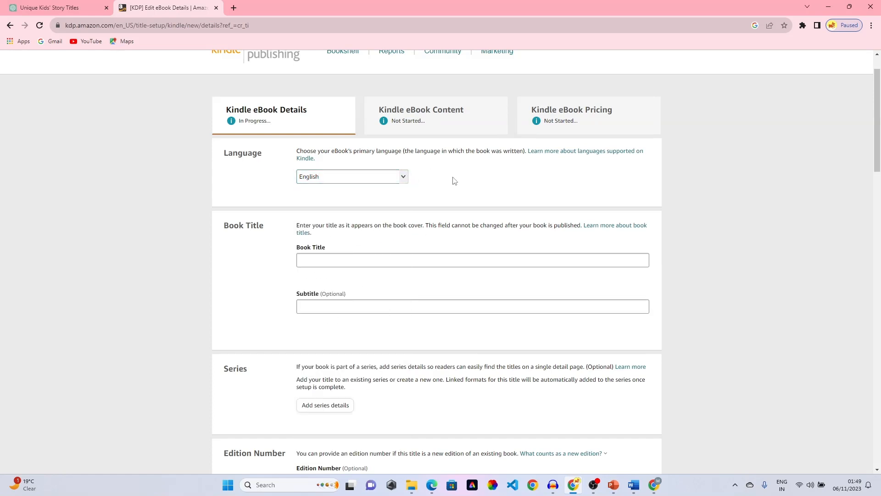
{"action": "scroll", "coordinate": [453, 180], "scroll_direction": "down", "scroll_amount": 2}
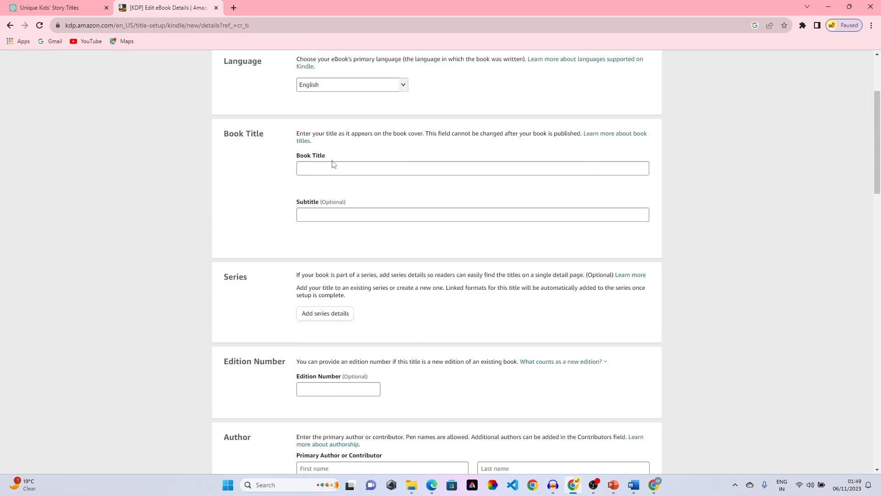
{"action": "left_click", "coordinate": [325, 169]}
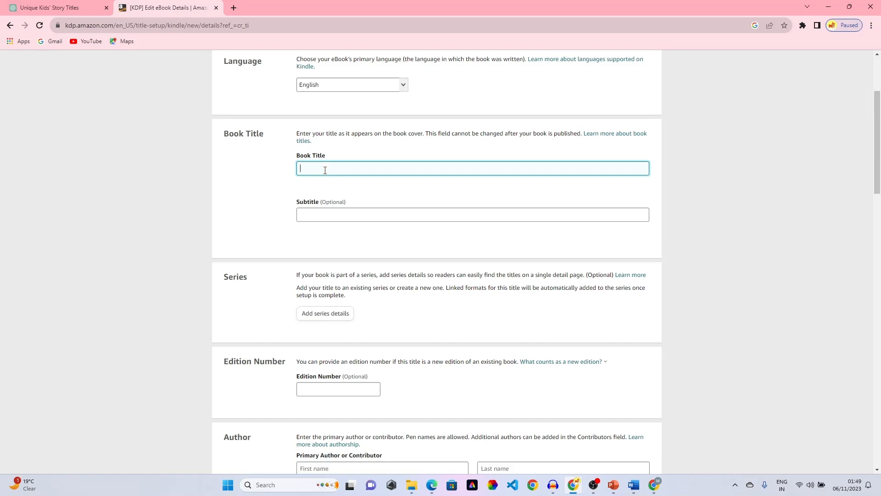
- Replace the partial title with 'Kids Story Book (5 story Combo book for kids ) LEARNING BOOK'
{"action": "type", "text": "Kids"}
{"action": "key", "text": "BackSpace"}
{"action": "key", "text": "BackSpace"}
{"action": "key", "text": "BackSpace"}
{"action": "key", "text": "BackSpace"}
{"action": "key", "text": "BackSpace"}
{"action": "type", "text": "Kids Story Book (5 story Combo book for kids ) LEARNING BOOK"}
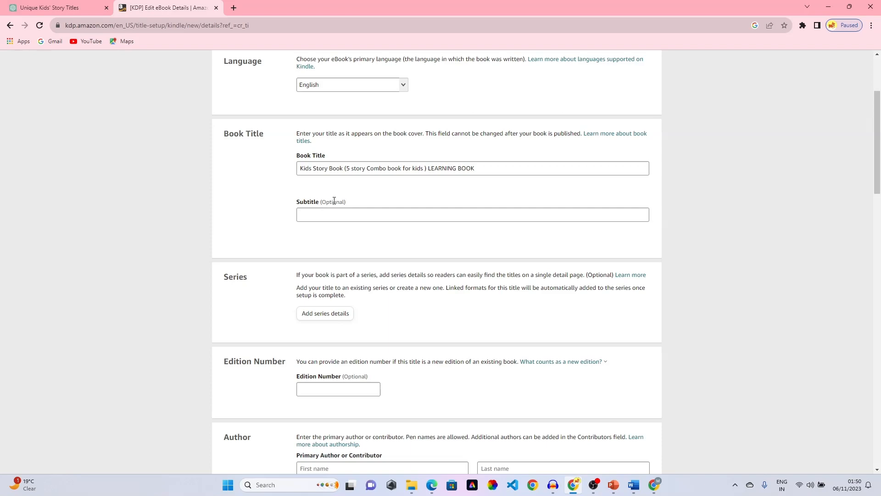
{"action": "scroll", "coordinate": [352, 209], "scroll_direction": "down", "scroll_amount": 4}
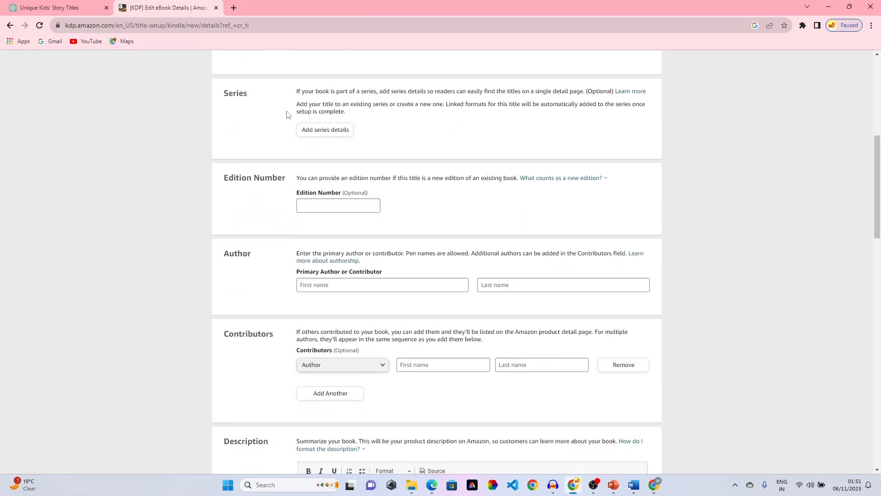
- Enter the primary author's first name and move the misplaced surname into Last name
{"action": "scroll", "coordinate": [398, 157], "scroll_direction": "down", "scroll_amount": 1}
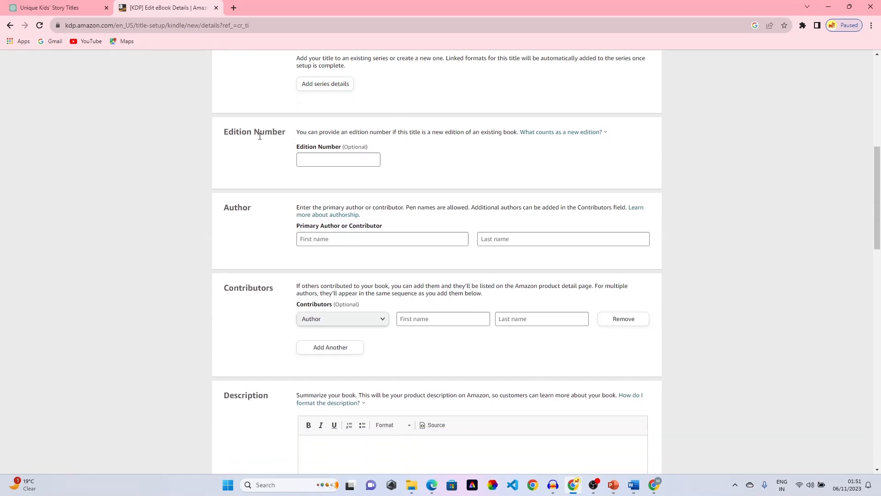
{"action": "left_click", "coordinate": [319, 157]}
{"action": "scroll", "coordinate": [444, 158], "scroll_direction": "down", "scroll_amount": 2}
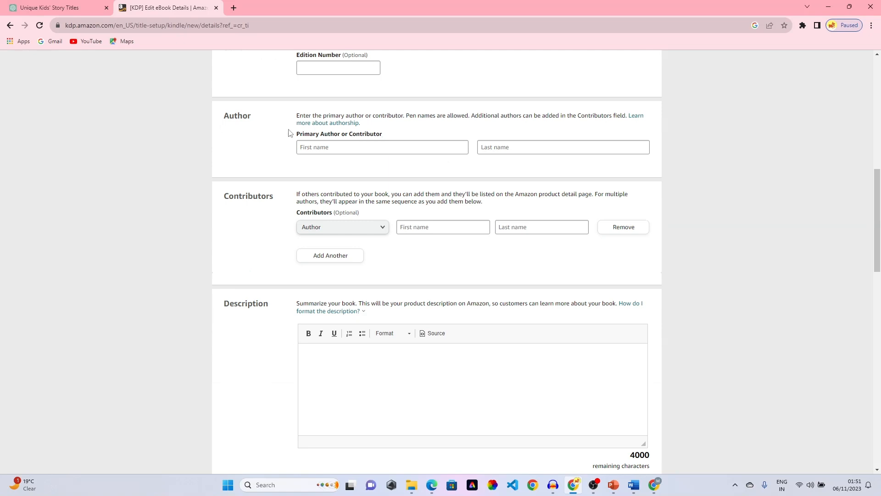
{"action": "left_click", "coordinate": [316, 147]}
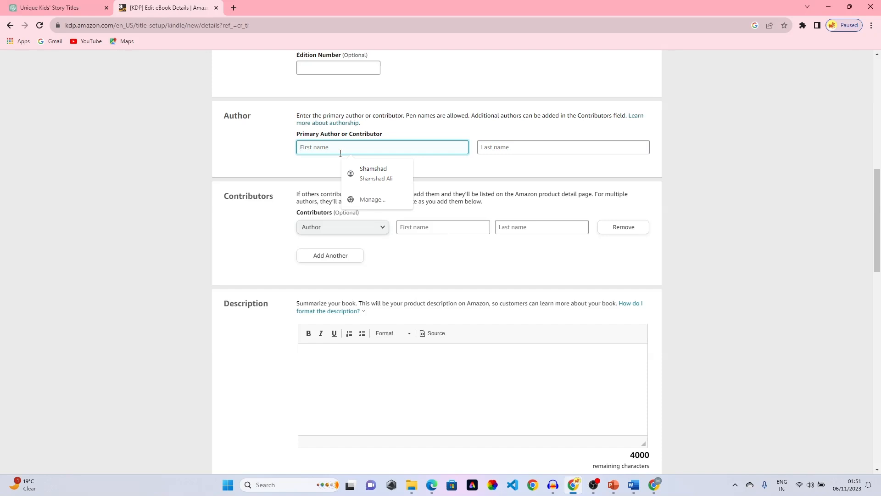
{"action": "type", "text": "LA"}
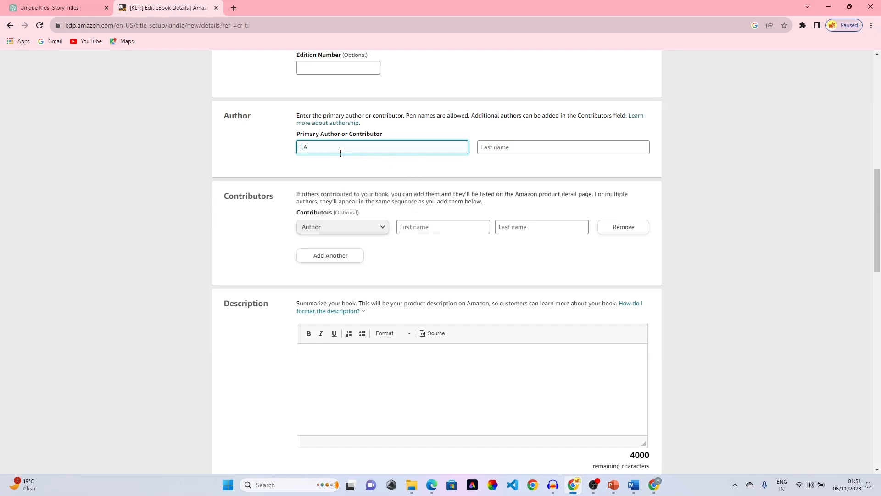
{"action": "type", "text": "llu"}
{"action": "left_click_drag", "start_coordinate": [348, 145], "coordinate": [316, 147]}
{"action": "key", "text": "ctrl+c"}
{"action": "key", "text": "BackSpace"}
{"action": "left_click", "coordinate": [527, 142]}
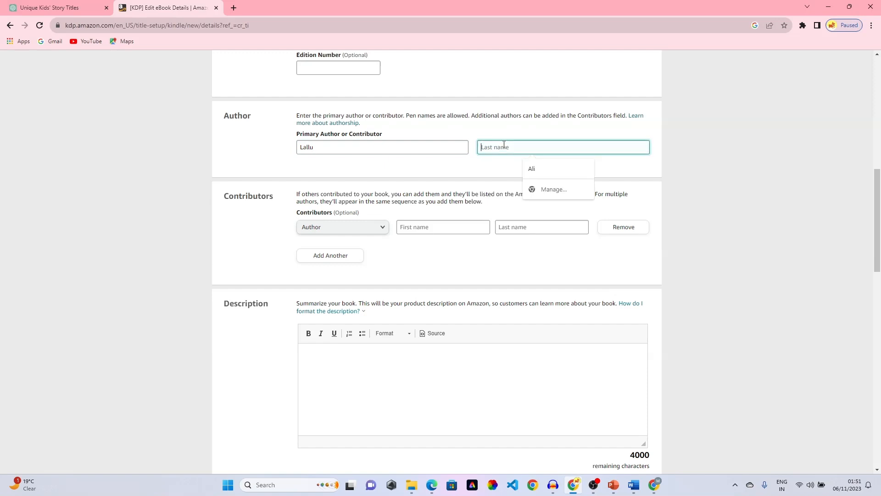
{"action": "key", "text": "ctrl+v"}
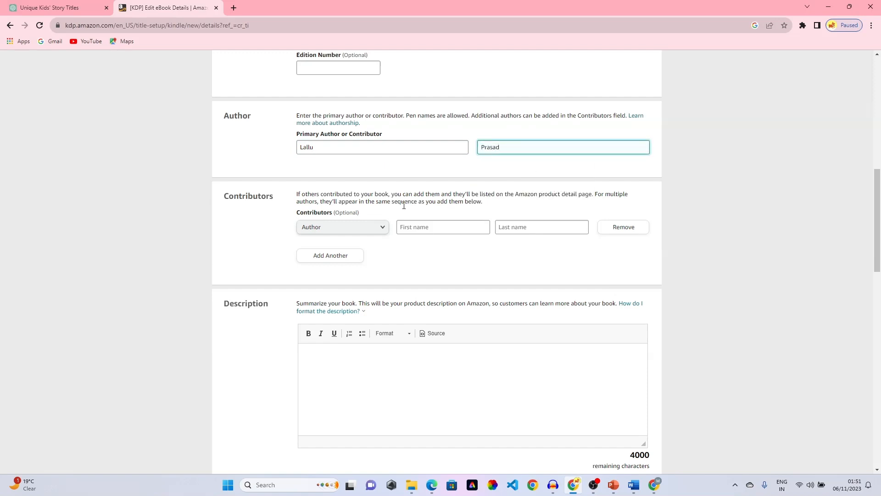
{"action": "scroll", "coordinate": [307, 190], "scroll_direction": "down", "scroll_amount": 1}
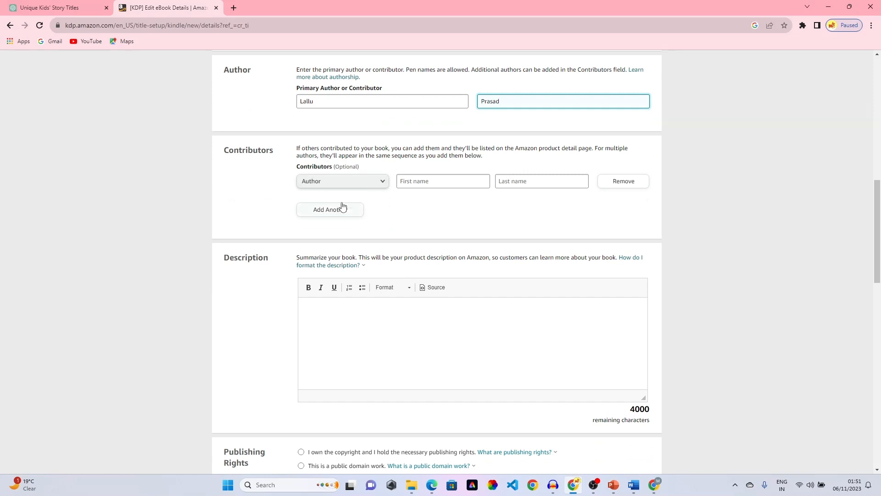
{"action": "left_click", "coordinate": [387, 183]}
{"action": "left_click", "coordinate": [385, 181]}
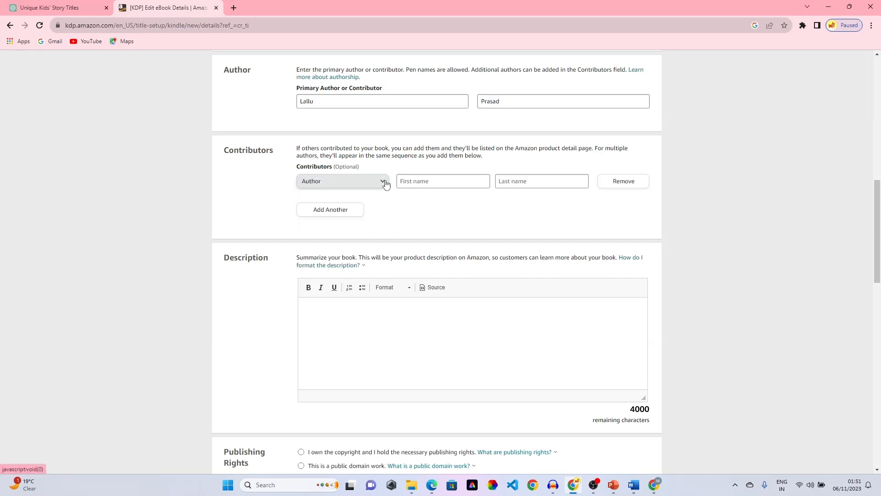
{"action": "left_click", "coordinate": [378, 181]}
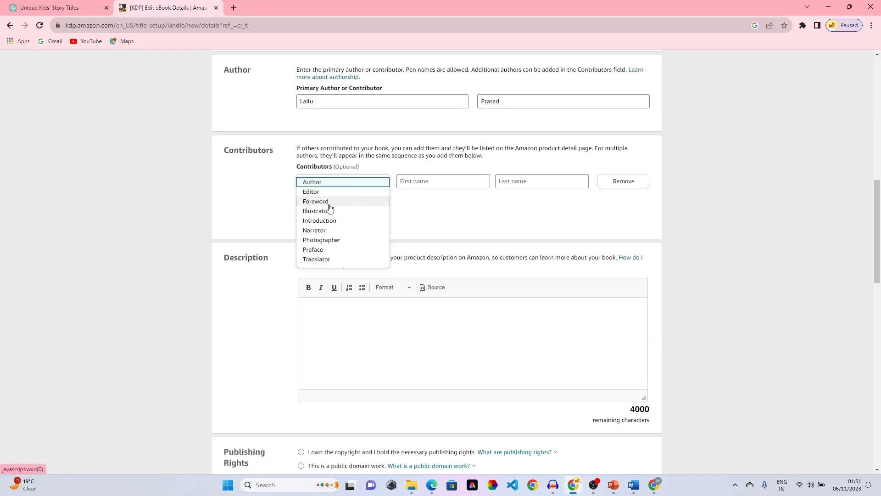
{"action": "scroll", "coordinate": [338, 248], "scroll_direction": "down", "scroll_amount": 1}
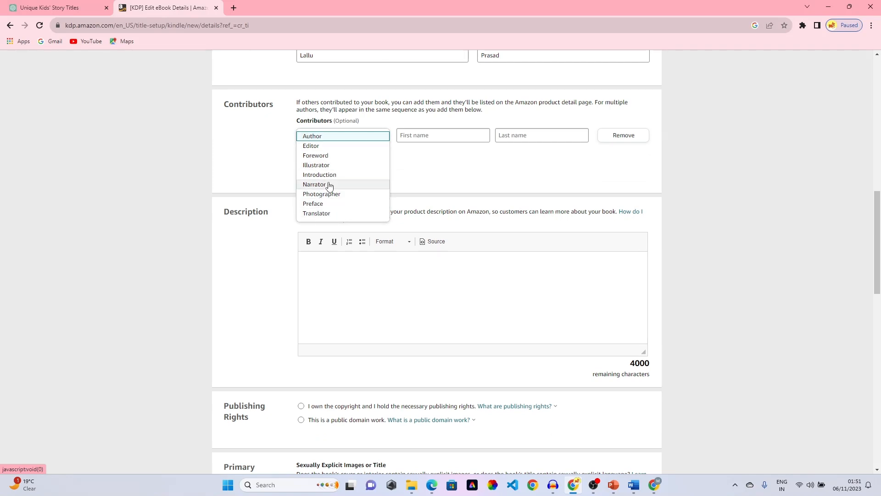
{"action": "left_click", "coordinate": [380, 135]}
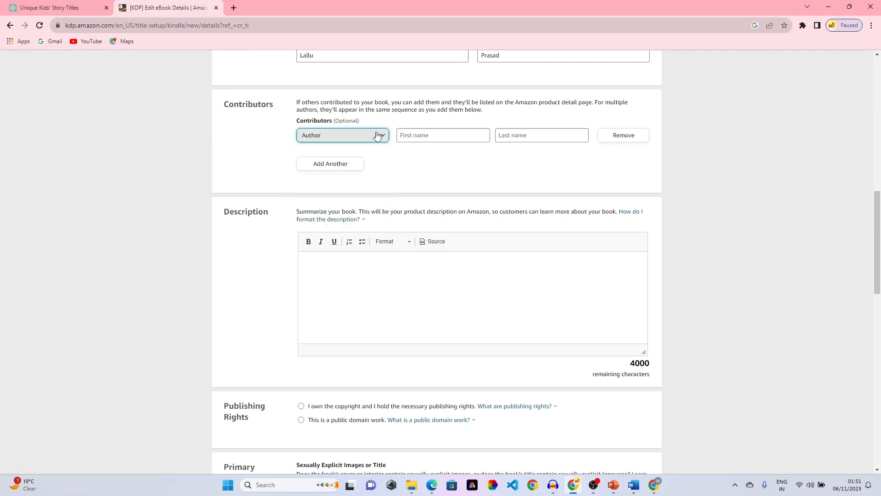
{"action": "left_click", "coordinate": [401, 161]}
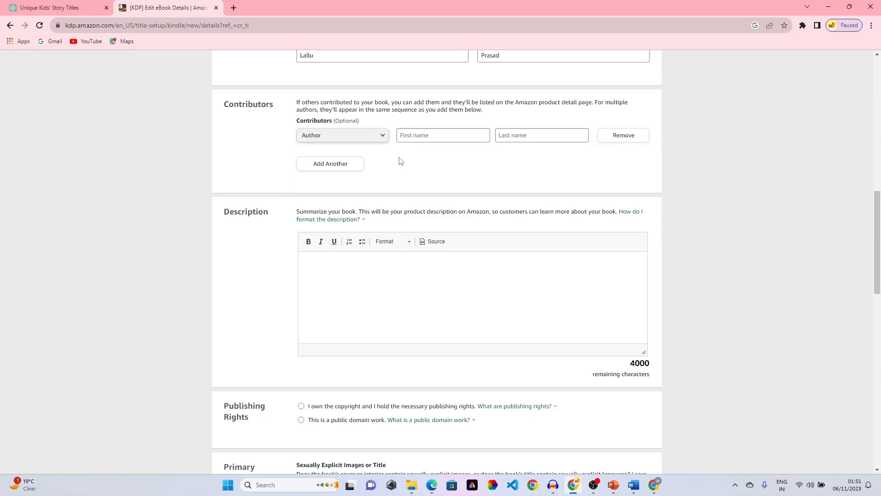
{"action": "left_click", "coordinate": [422, 134]}
{"action": "left_click", "coordinate": [510, 132]}
{"action": "left_click", "coordinate": [461, 163]}
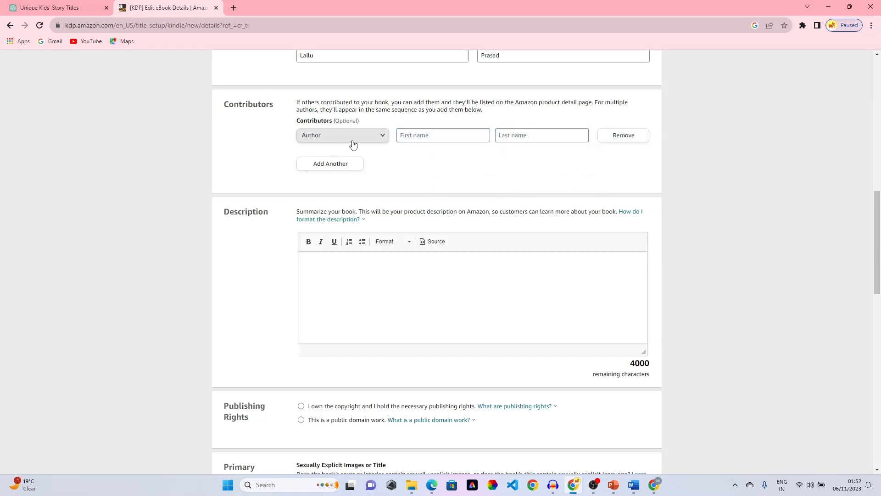
{"action": "scroll", "coordinate": [420, 137], "scroll_direction": "down", "scroll_amount": 1}
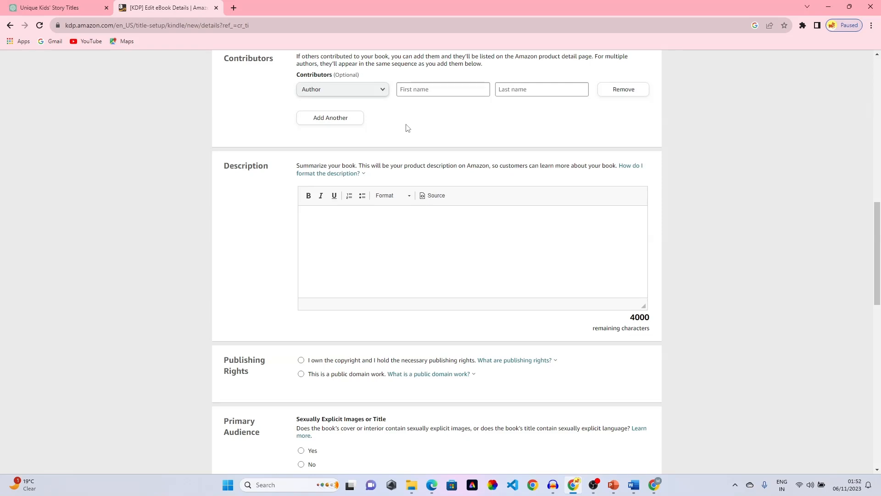
{"action": "scroll", "coordinate": [406, 133], "scroll_direction": "down", "scroll_amount": 1}
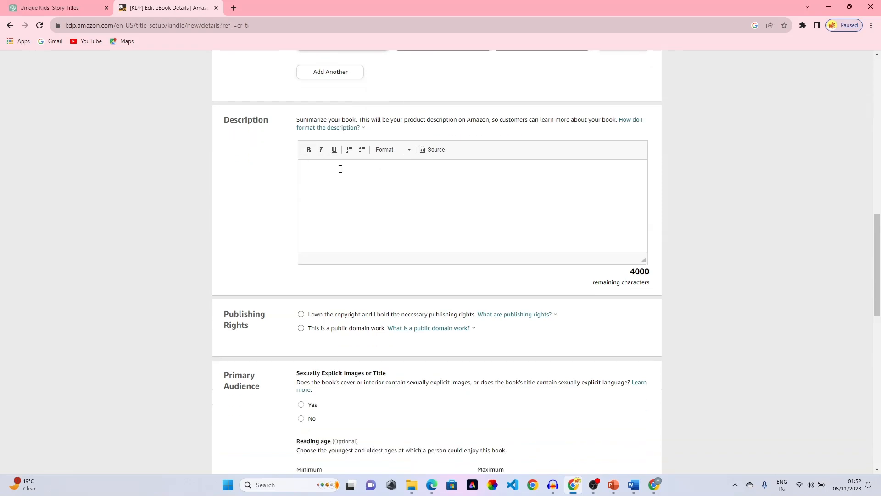
{"action": "left_click", "coordinate": [345, 180]}
- Copy the full book title and switch to the ChatGPT story-titles conversation
{"action": "scroll", "coordinate": [346, 181], "scroll_direction": "up", "scroll_amount": 15}
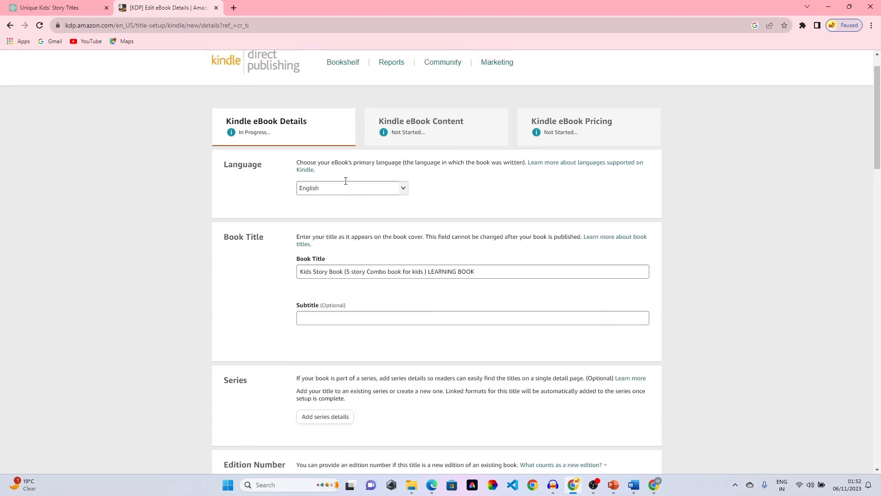
{"action": "left_click_drag", "start_coordinate": [484, 305], "coordinate": [298, 304]}
{"action": "key", "text": "ctrl+c"}
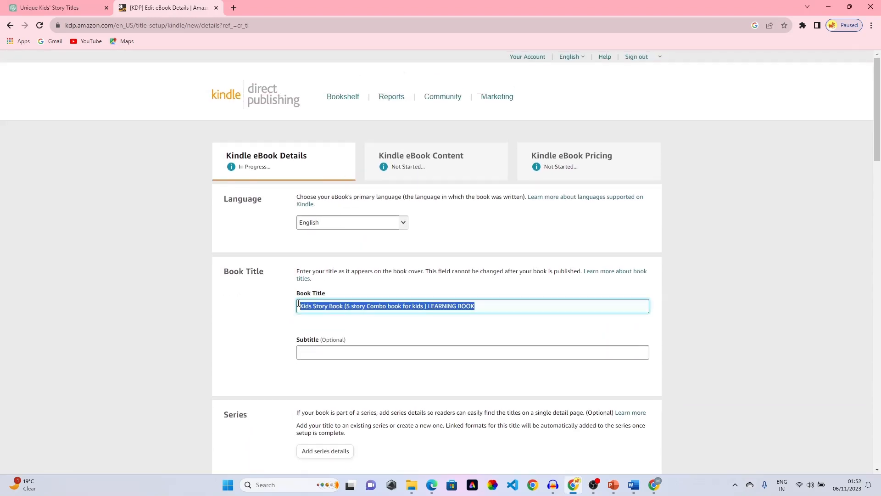
{"action": "left_click", "coordinate": [51, 7]}
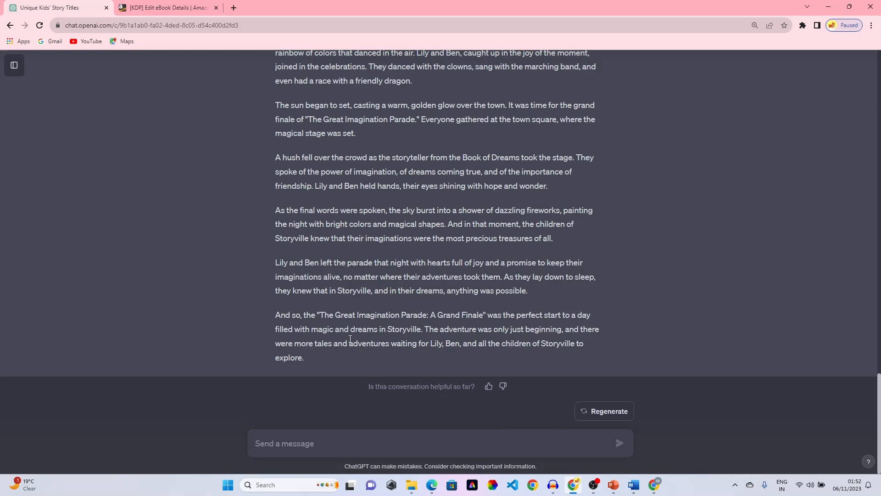
- Ask ChatGPT to write an Amazon KDP description for the pasted book title
{"action": "key", "text": "ctrl+v"}
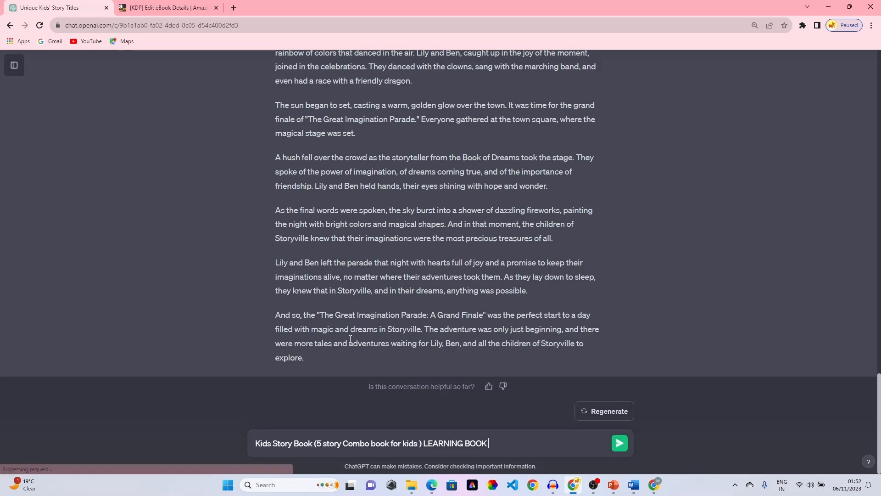
{"action": "type", "text": "write description for this"}
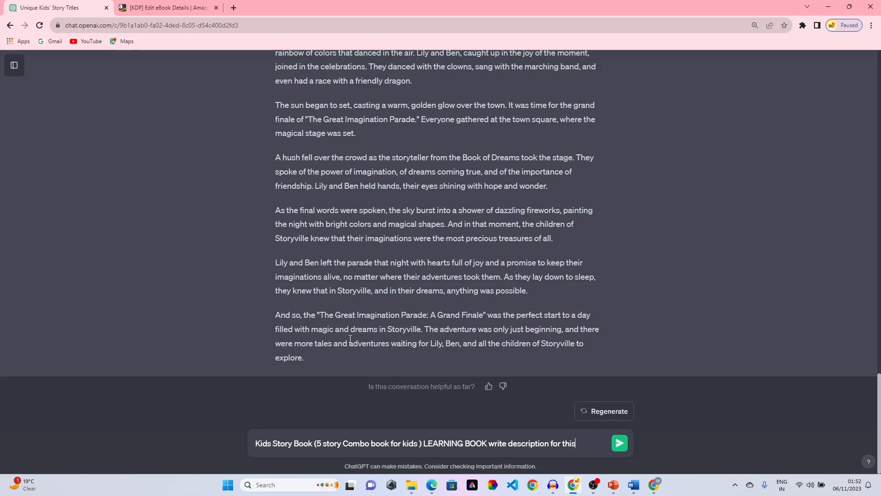
{"action": "type", "text": " book fpor"}
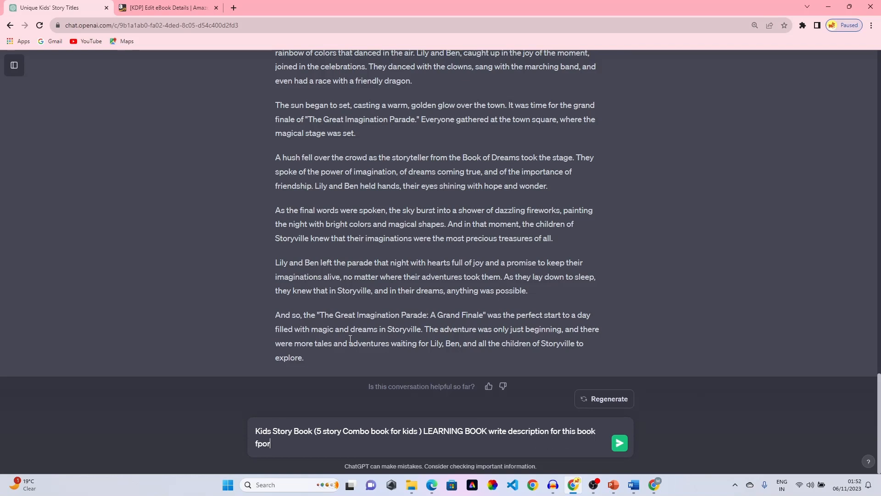
{"action": "type", "text": "or amazon kd"}
{"action": "type", "text": "p"}
{"action": "type", "text": " as l"}
{"action": "type", "text": " am"}
{"action": "type", "text": " pub"}
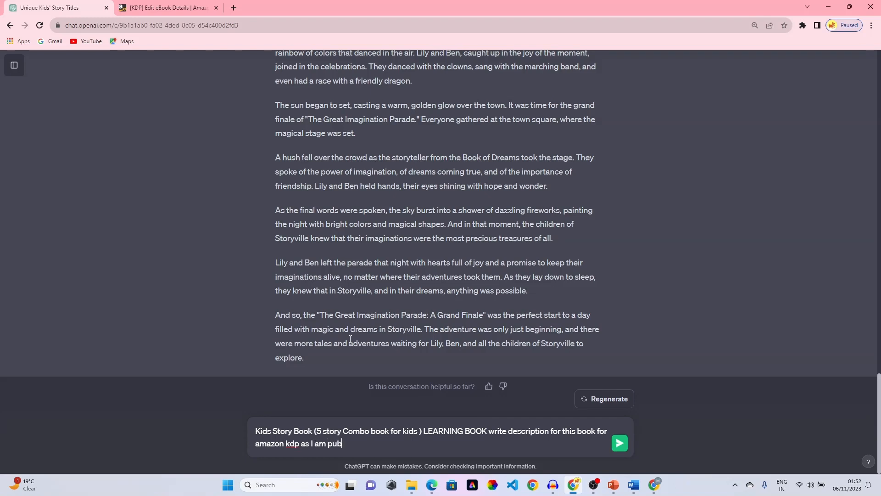
{"action": "type", "text": "lishing this boomk"}
{"action": "key", "text": "BackSpace"}
{"action": "key", "text": "BackSpace"}
{"action": "type", "text": "k"}
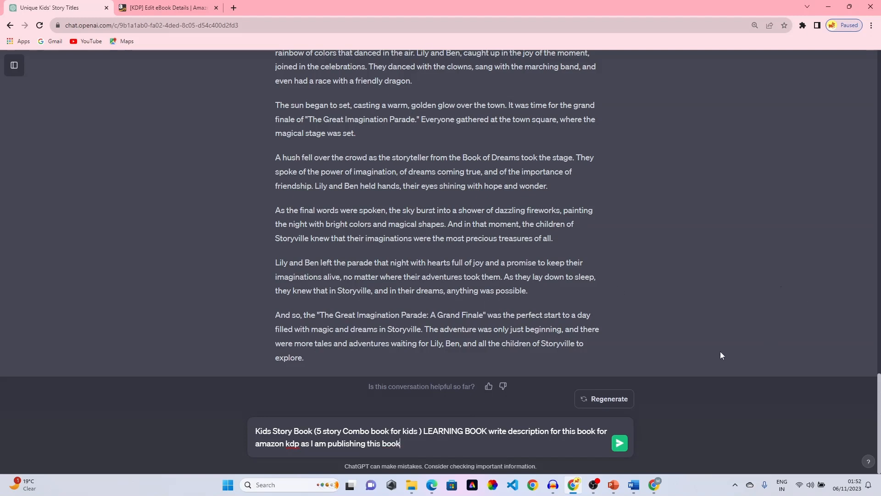
{"action": "left_click", "coordinate": [620, 443]}
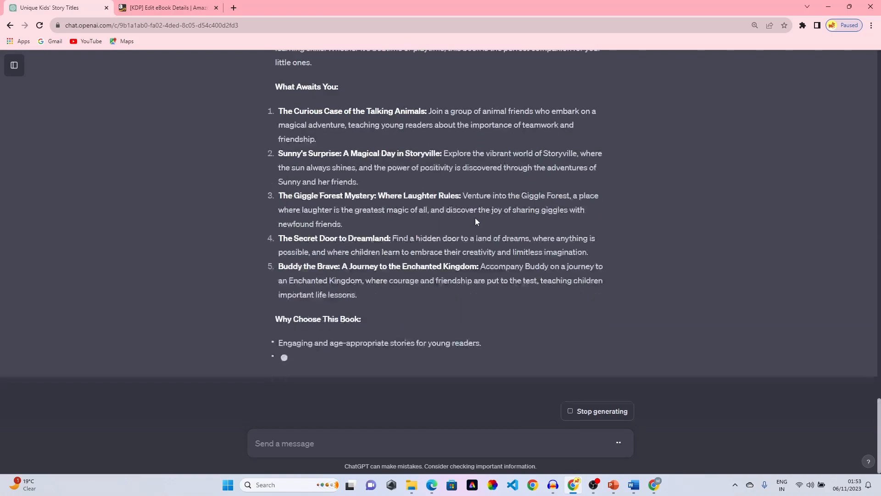
- Select the generated 'Kids Story Book - A 5-Story Combo Learning Adventure' description and return to KDP
{"action": "scroll", "coordinate": [476, 218], "scroll_direction": "up", "scroll_amount": 3}
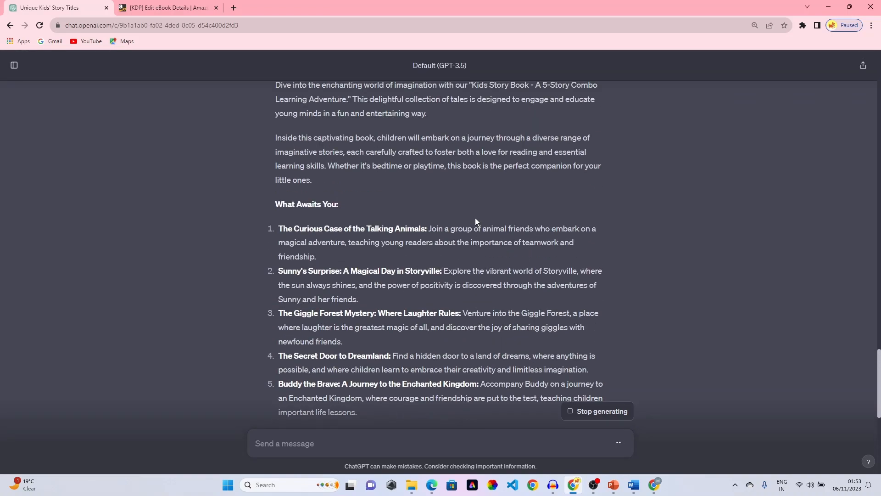
{"action": "scroll", "coordinate": [475, 217], "scroll_direction": "down", "scroll_amount": 8}
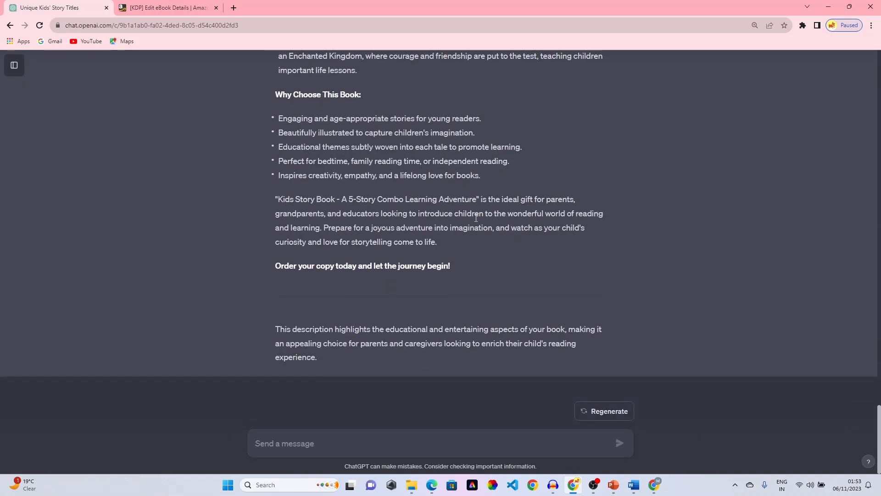
{"action": "scroll", "coordinate": [475, 217], "scroll_direction": "up", "scroll_amount": 8}
{"action": "scroll", "coordinate": [476, 218], "scroll_direction": "up", "scroll_amount": 5}
{"action": "scroll", "coordinate": [354, 150], "scroll_direction": "down", "scroll_amount": 2}
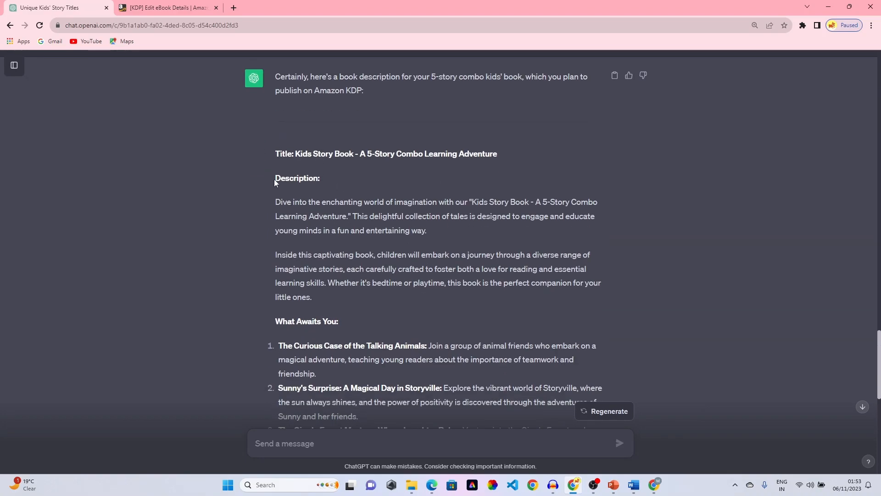
{"action": "left_click_drag", "start_coordinate": [272, 190], "coordinate": [466, 320]}
{"action": "scroll", "coordinate": [352, 248], "scroll_direction": "down", "scroll_amount": 9}
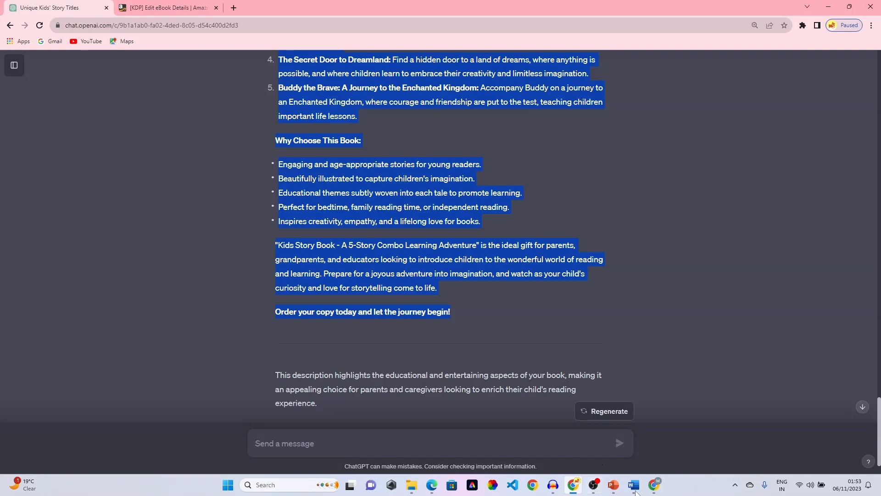
{"action": "mouse_move", "coordinate": [613, 485]}
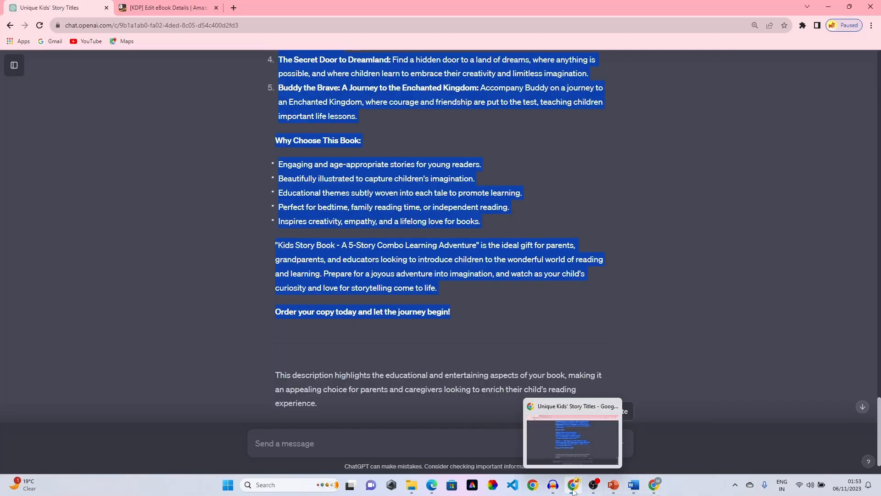
{"action": "left_click", "coordinate": [128, 3]}
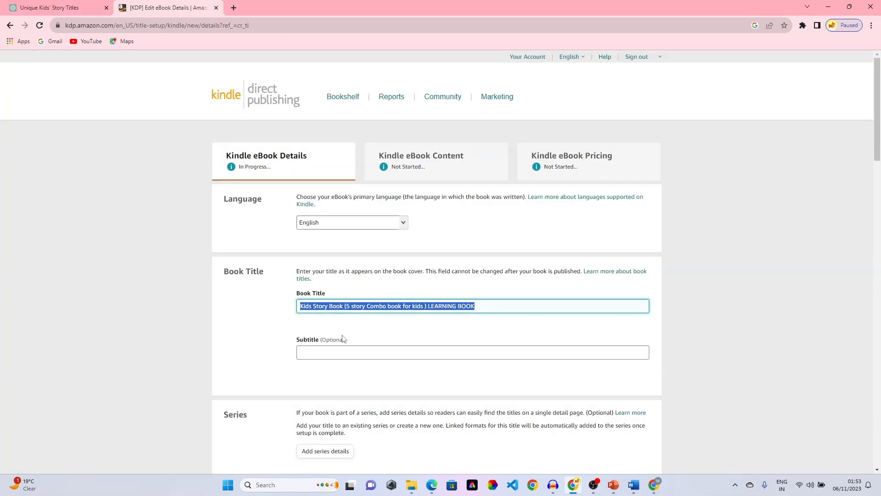
- Paste the ChatGPT description into the Description editor, leaving 1584 characters remaining
{"action": "scroll", "coordinate": [337, 349], "scroll_direction": "down", "scroll_amount": 5}
{"action": "scroll", "coordinate": [337, 350], "scroll_direction": "down", "scroll_amount": 5}
{"action": "left_click", "coordinate": [328, 311]}
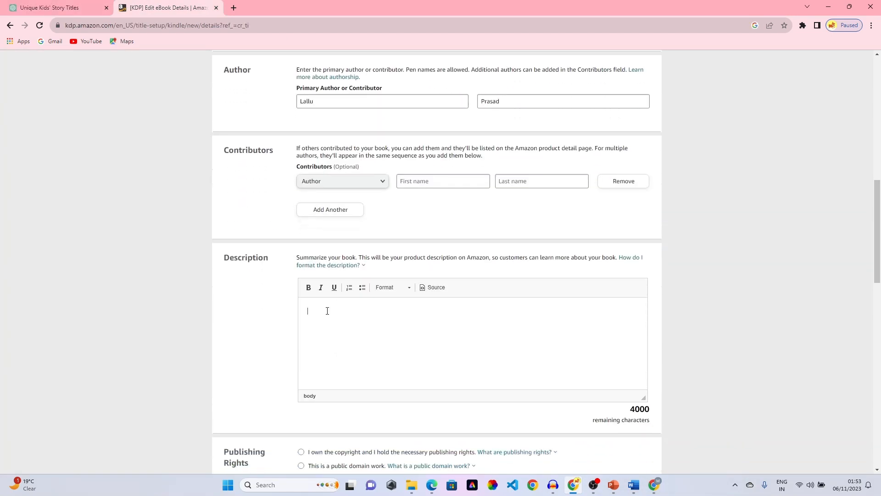
{"action": "key", "text": "ctrl+v"}
{"action": "scroll", "coordinate": [412, 354], "scroll_direction": "up", "scroll_amount": 10}
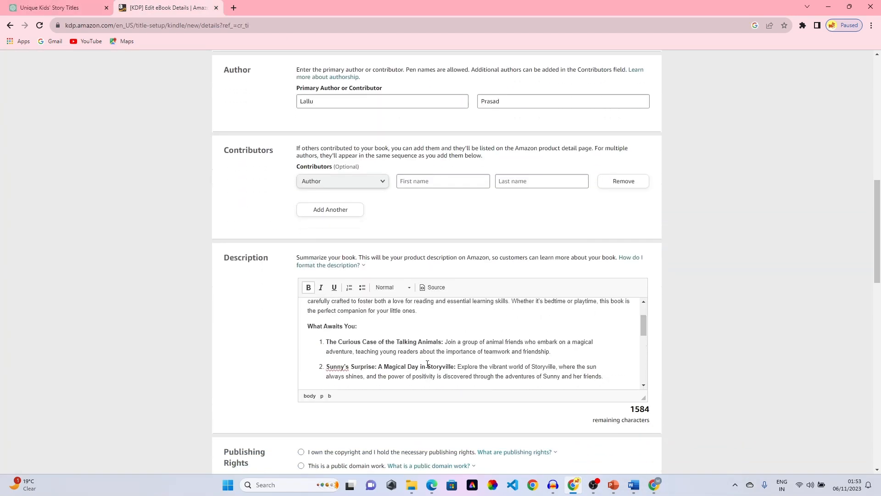
{"action": "scroll", "coordinate": [427, 364], "scroll_direction": "down", "scroll_amount": 5}
{"action": "scroll", "coordinate": [427, 364], "scroll_direction": "up", "scroll_amount": 2}
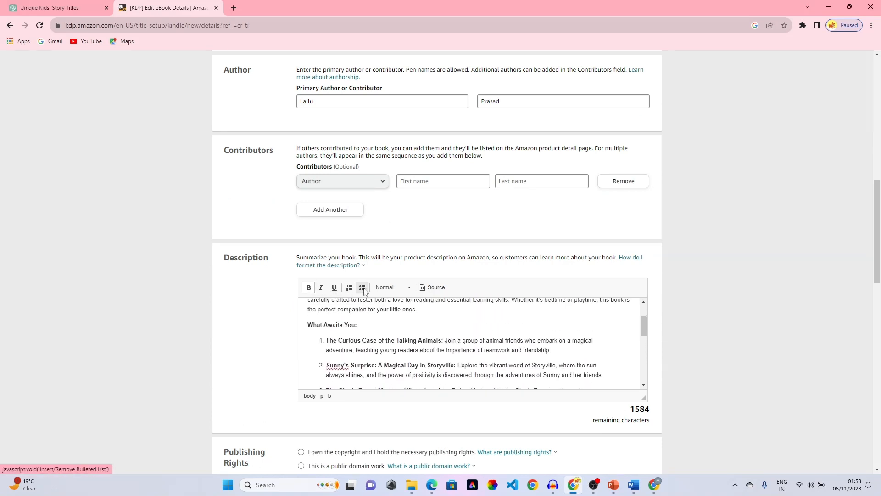
{"action": "left_click", "coordinate": [410, 288]}
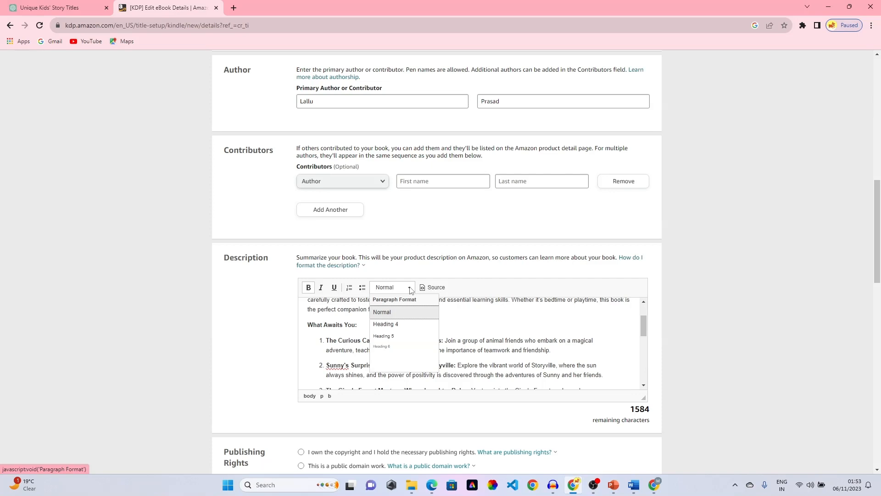
{"action": "left_click", "coordinate": [410, 288]}
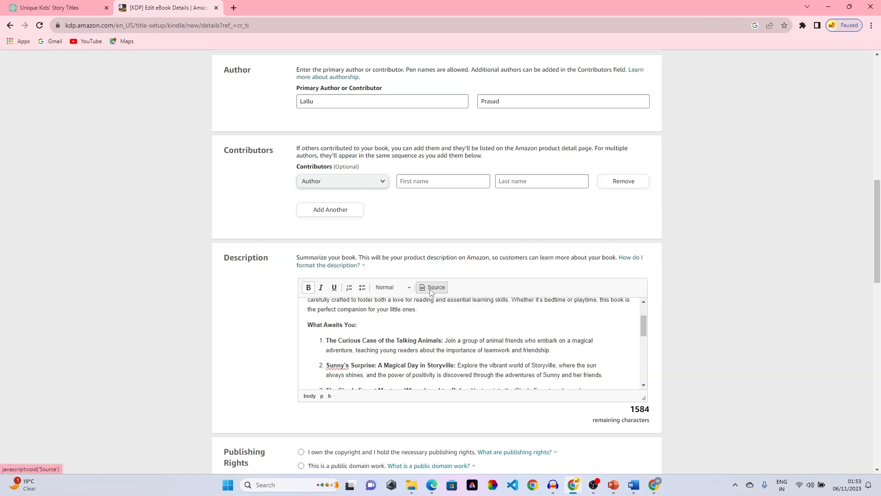
{"action": "scroll", "coordinate": [531, 324], "scroll_direction": "down", "scroll_amount": 8}
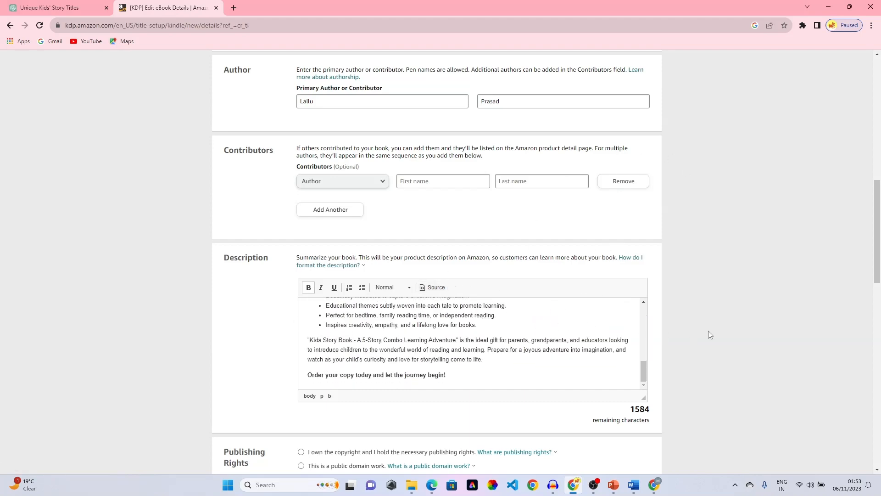
{"action": "scroll", "coordinate": [695, 334], "scroll_direction": "down", "scroll_amount": 6}
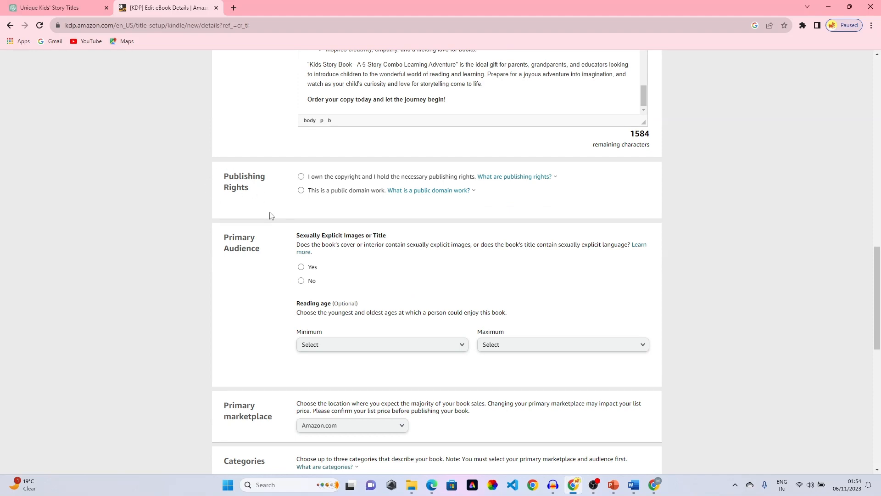
- Choose 'I own the copyright and I hold the necessary publishing rights' under Publishing Rights
{"action": "left_click", "coordinate": [301, 177]}
{"action": "left_click", "coordinate": [473, 190]}
{"action": "left_click", "coordinate": [342, 183]}
{"action": "scroll", "coordinate": [271, 190], "scroll_direction": "down", "scroll_amount": 3}
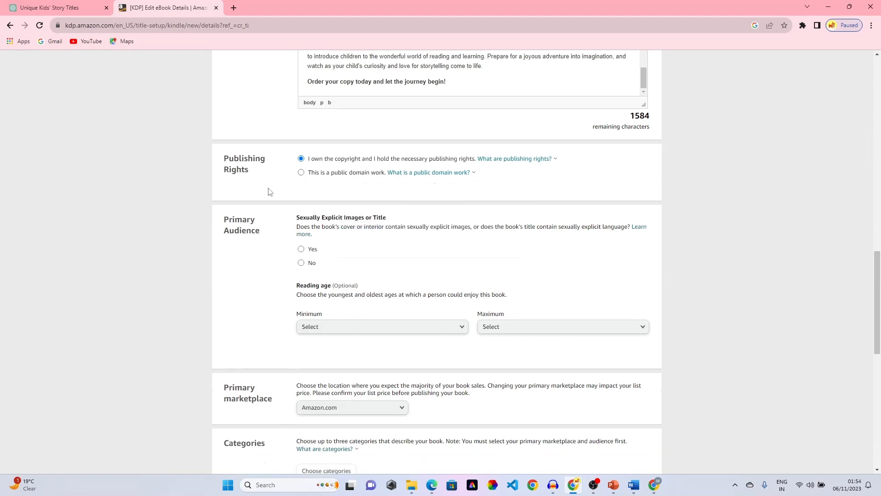
{"action": "scroll", "coordinate": [271, 190], "scroll_direction": "down", "scroll_amount": 1}
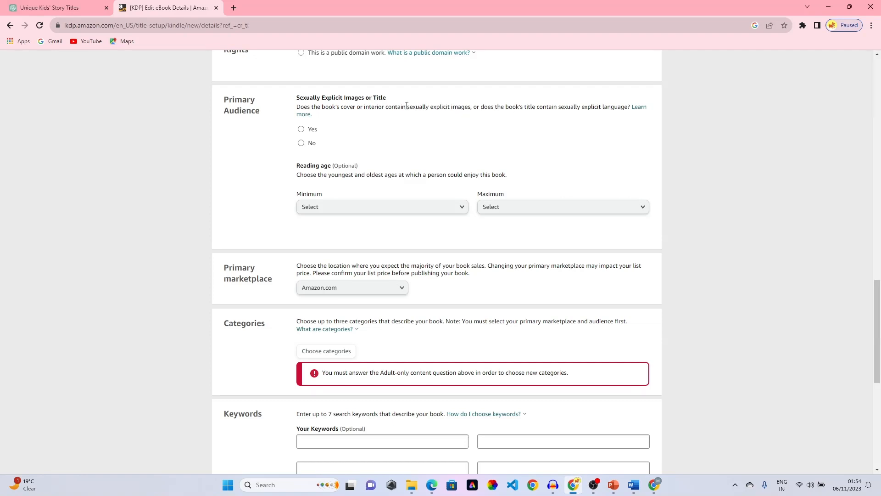
- Answer No for sexually explicit images or title, and pick an initial minimum reading age
{"action": "left_click", "coordinate": [302, 143]}
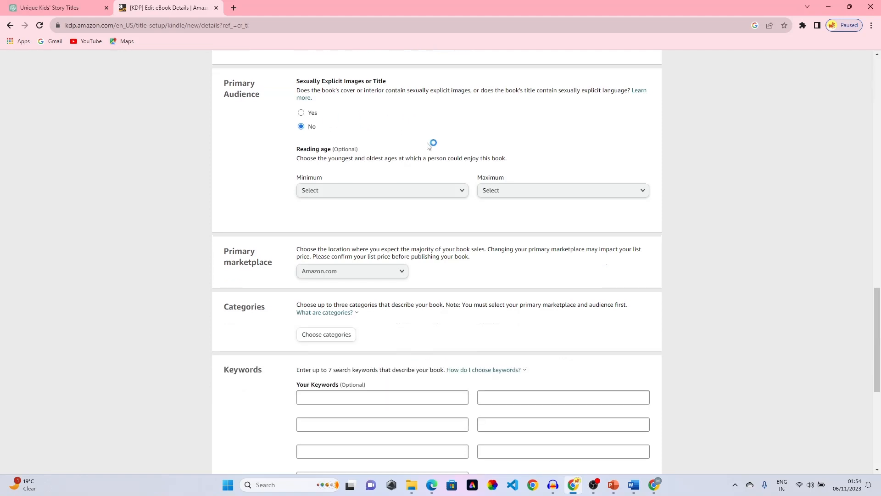
{"action": "scroll", "coordinate": [430, 144], "scroll_direction": "down", "scroll_amount": 1}
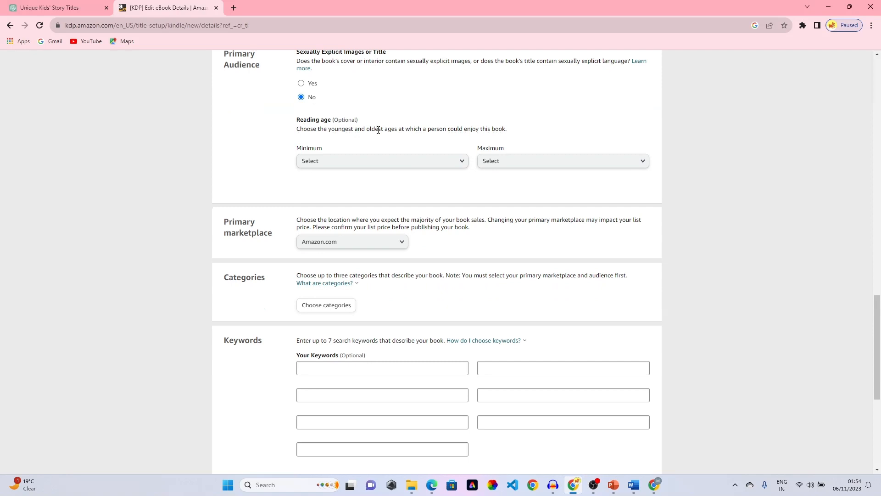
{"action": "left_click", "coordinate": [454, 161]}
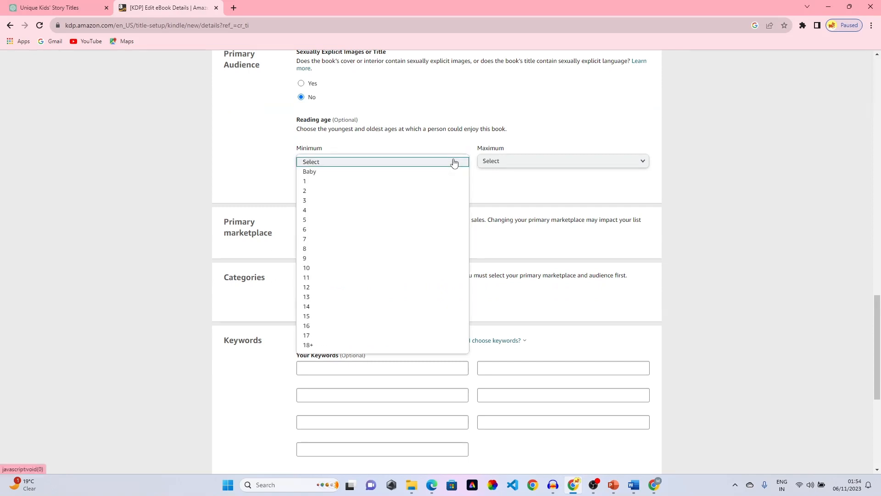
{"action": "left_click", "coordinate": [499, 148]}
{"action": "left_click", "coordinate": [462, 162]}
{"action": "left_click", "coordinate": [370, 173]}
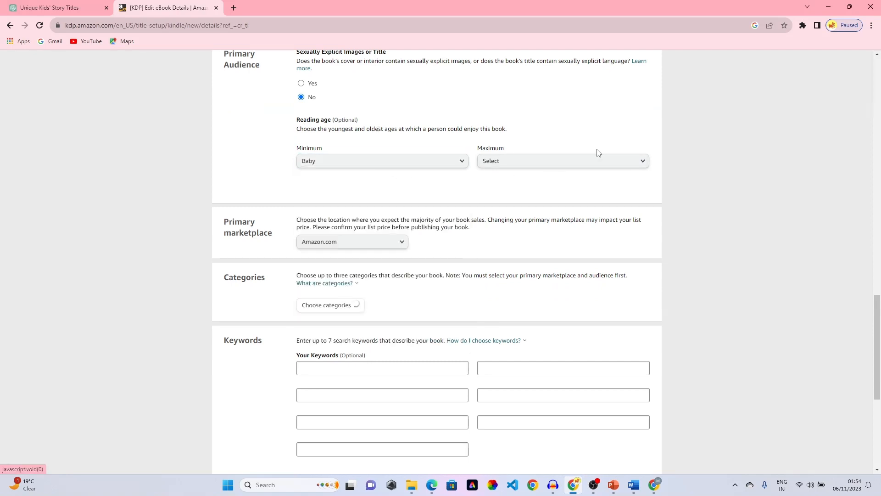
- Set the reading age range to minimum 3 and maximum 14
{"action": "left_click", "coordinate": [606, 166]}
{"action": "left_click", "coordinate": [445, 168]}
{"action": "left_click", "coordinate": [423, 166]}
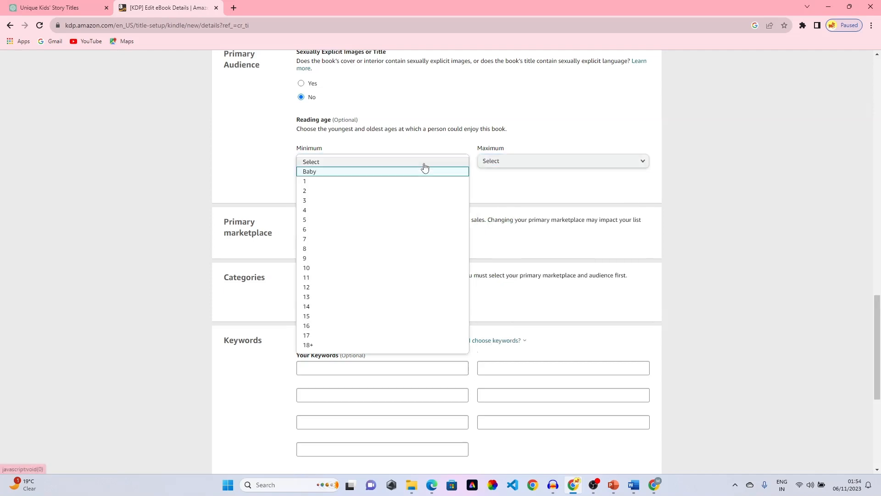
{"action": "left_click", "coordinate": [327, 201]}
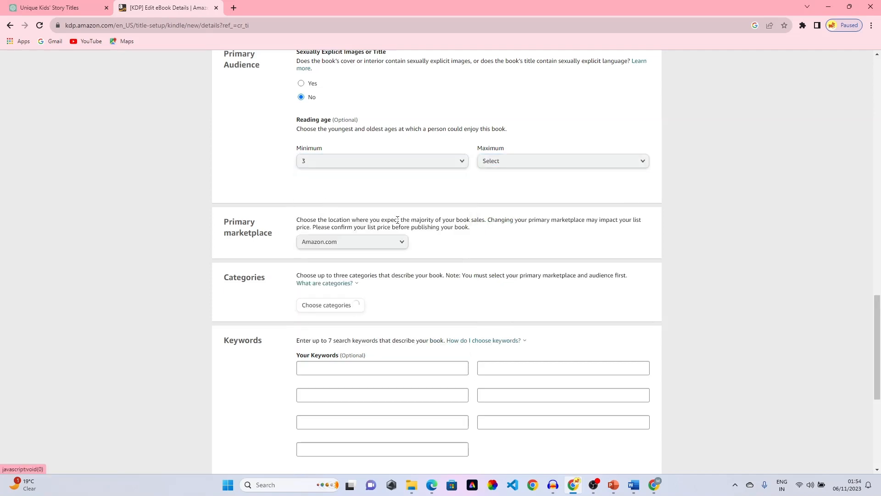
{"action": "left_click", "coordinate": [565, 167]}
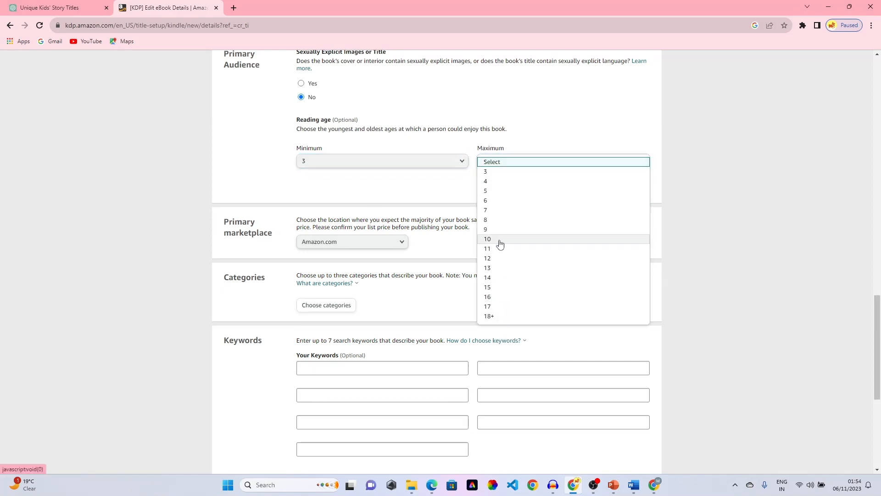
{"action": "left_click", "coordinate": [491, 278]}
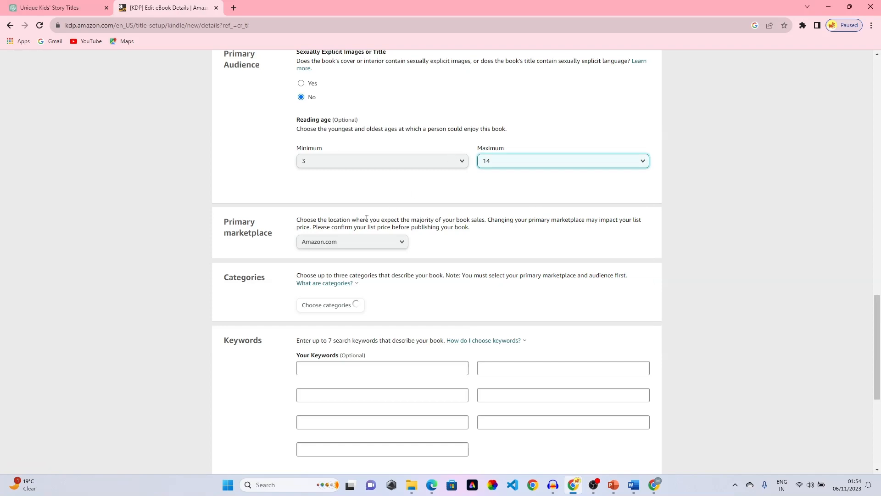
{"action": "scroll", "coordinate": [354, 305], "scroll_direction": "down", "scroll_amount": 2}
{"action": "scroll", "coordinate": [379, 155], "scroll_direction": "up", "scroll_amount": 1}
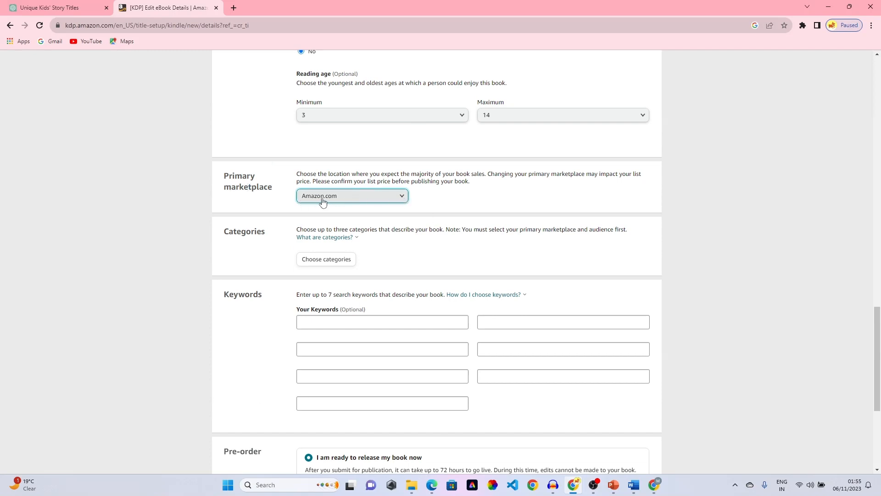
{"action": "left_click", "coordinate": [382, 199]}
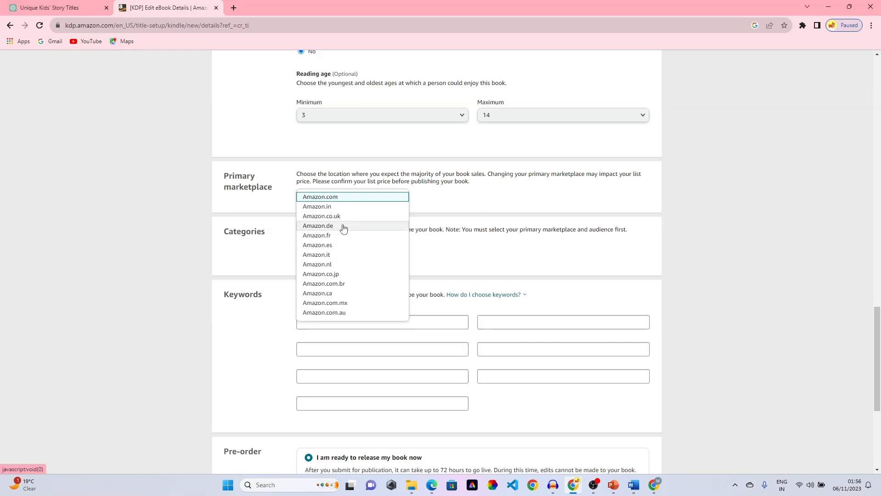
{"action": "left_click", "coordinate": [345, 197]}
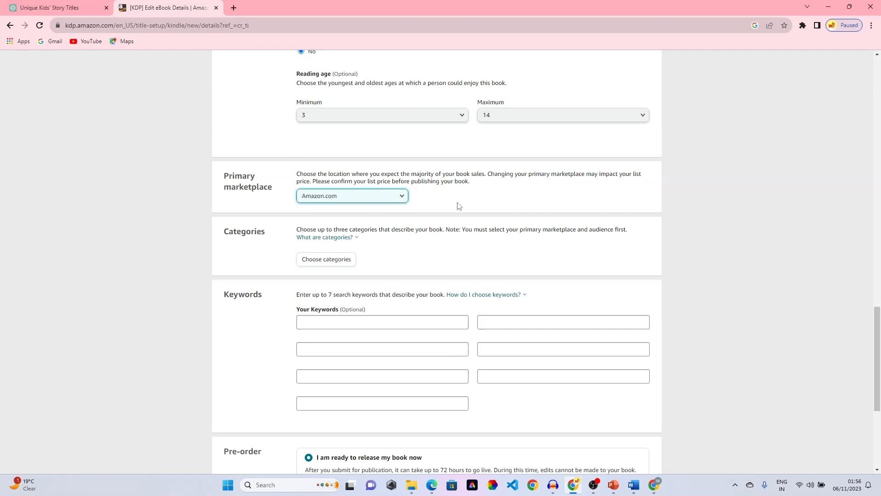
{"action": "scroll", "coordinate": [459, 206], "scroll_direction": "down", "scroll_amount": 1}
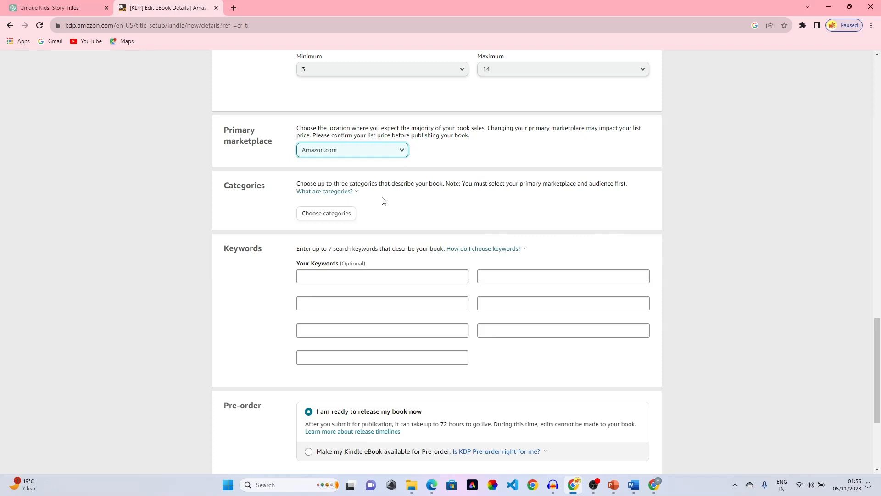
{"action": "scroll", "coordinate": [384, 200], "scroll_direction": "down", "scroll_amount": 1}
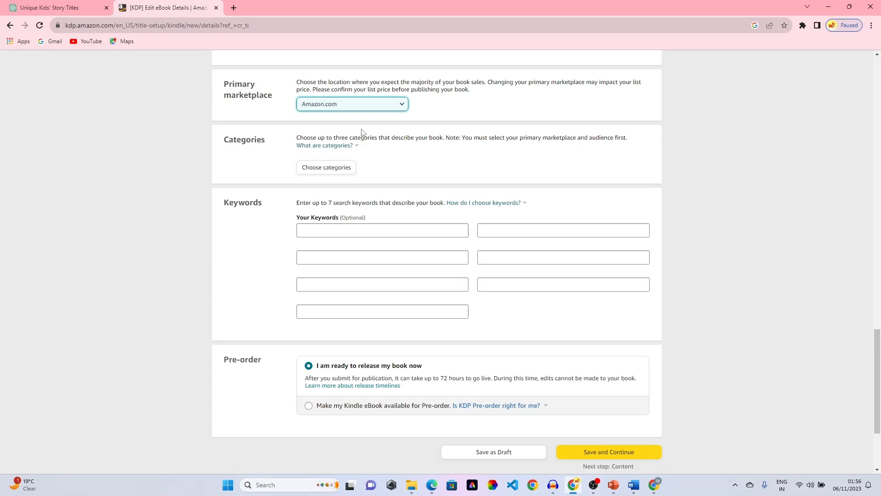
- In the Categories dialog, choose Children's eBooks › Comics & Graphic Novels
{"action": "left_click", "coordinate": [326, 169]}
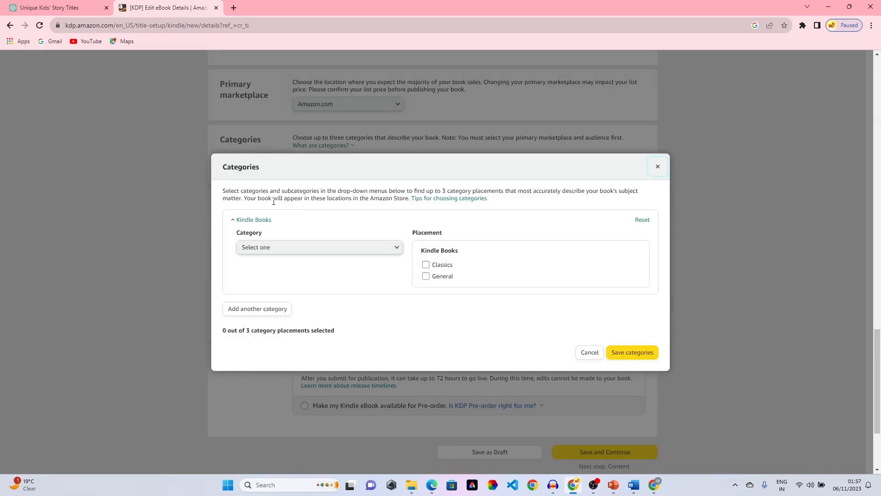
{"action": "left_click", "coordinate": [398, 249]}
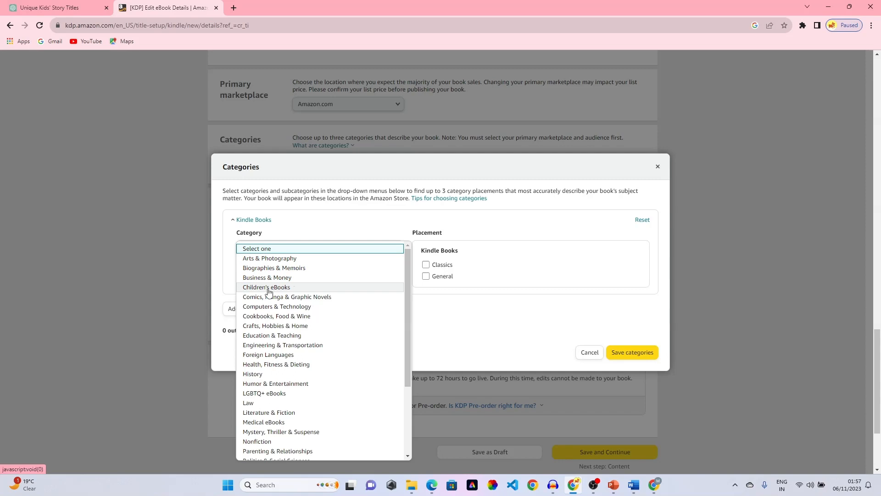
{"action": "scroll", "coordinate": [268, 292], "scroll_direction": "down", "scroll_amount": 3}
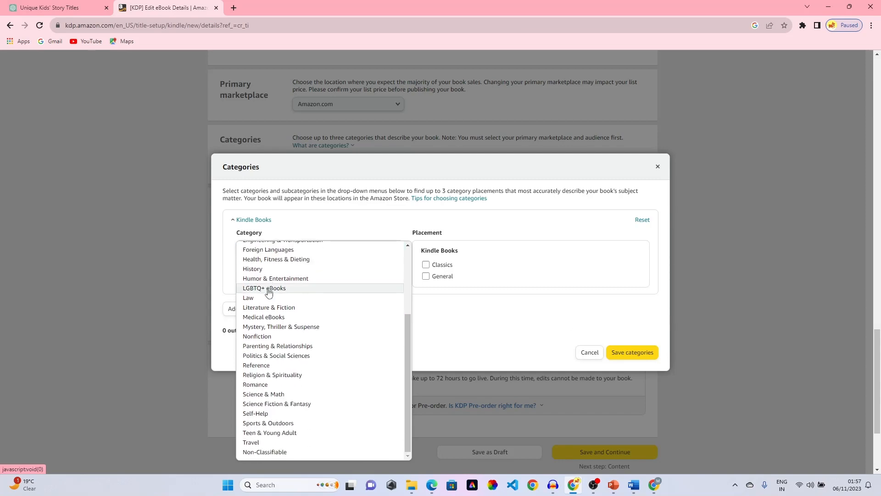
{"action": "scroll", "coordinate": [269, 292], "scroll_direction": "up", "scroll_amount": 3}
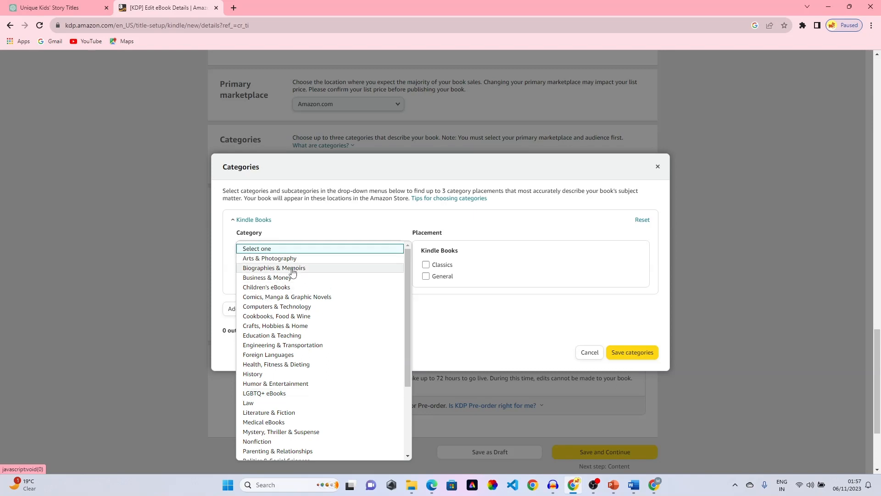
{"action": "left_click", "coordinate": [282, 288]}
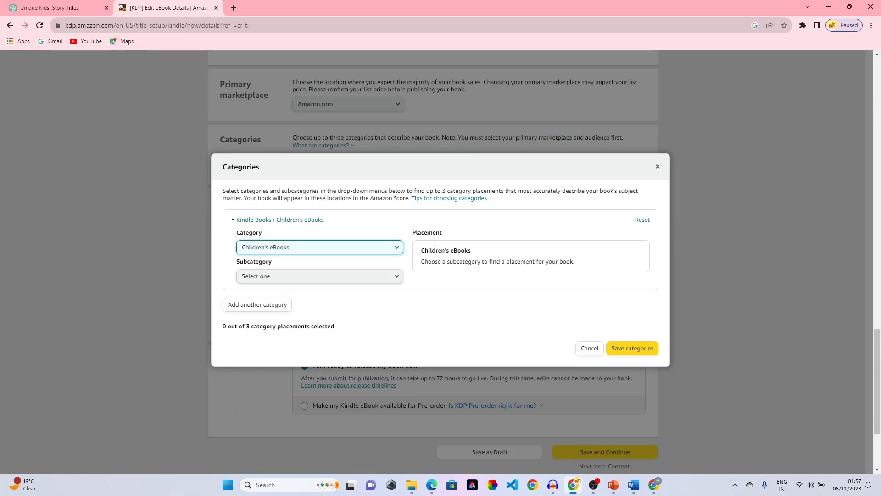
{"action": "left_click", "coordinate": [276, 277]}
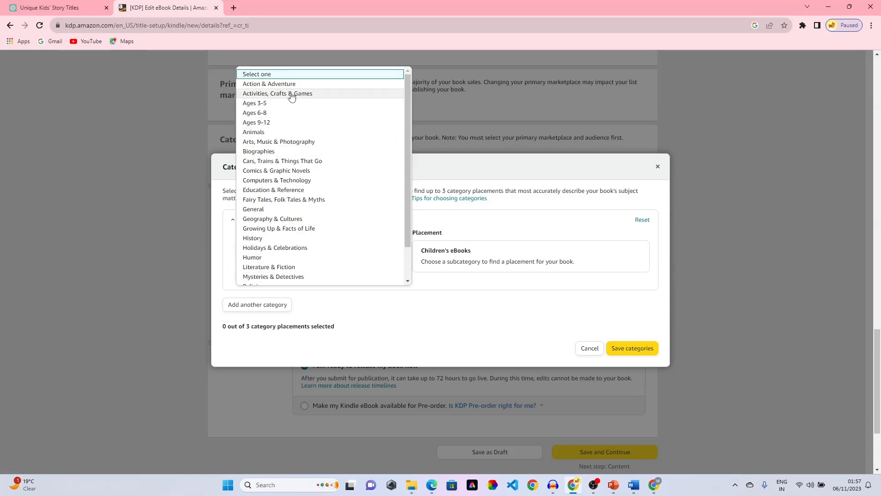
{"action": "left_click", "coordinate": [385, 306]}
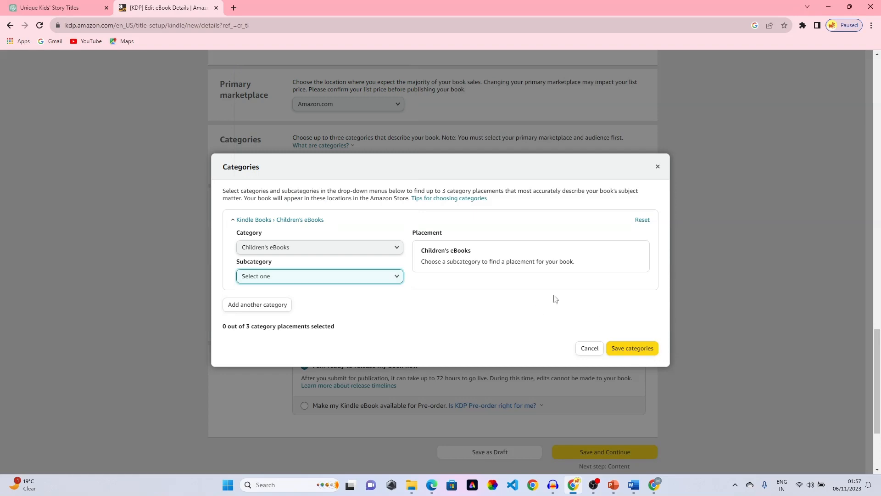
{"action": "left_click", "coordinate": [349, 278]}
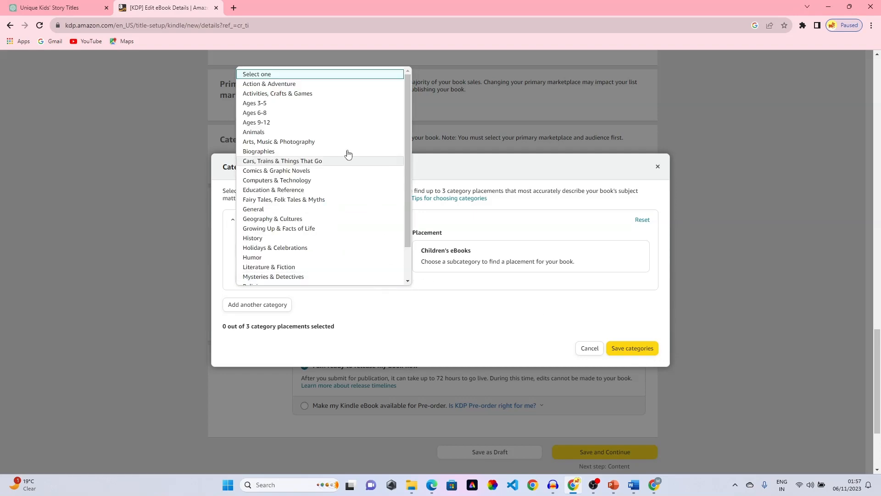
{"action": "left_click", "coordinate": [264, 171]}
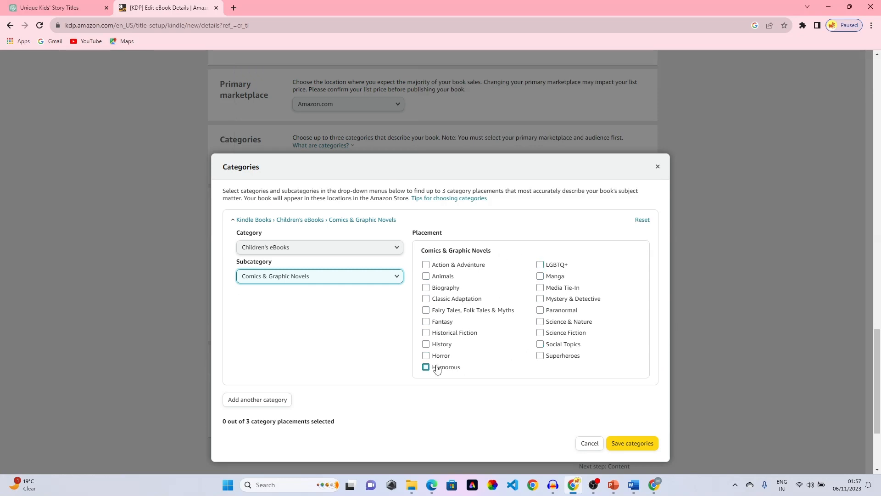
- Tick the Horror, Fantasy and Animals placements and save the categories
{"action": "left_click", "coordinate": [426, 356]}
{"action": "left_click", "coordinate": [426, 321]}
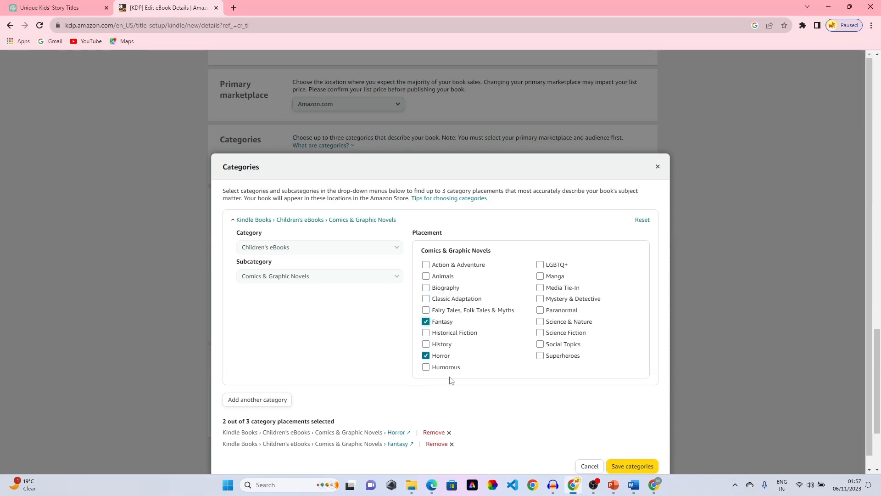
{"action": "left_click", "coordinate": [426, 276]}
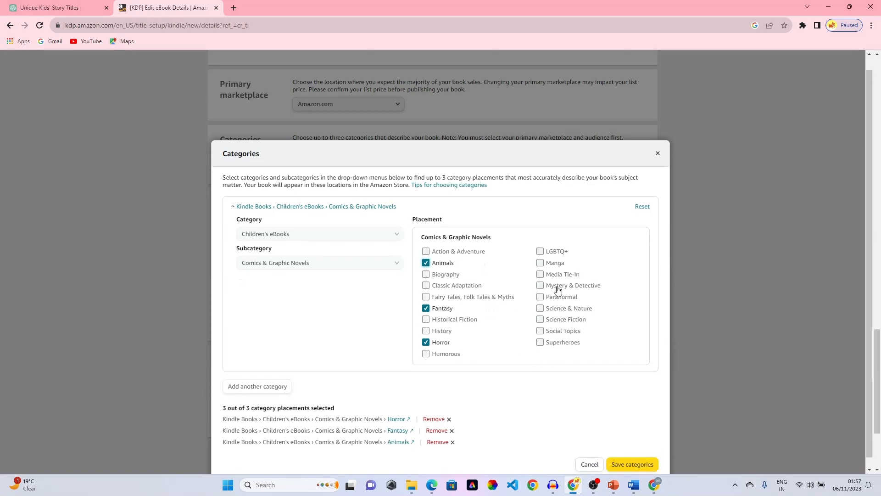
{"action": "left_click", "coordinate": [624, 456]}
{"action": "scroll", "coordinate": [364, 213], "scroll_direction": "down", "scroll_amount": 1}
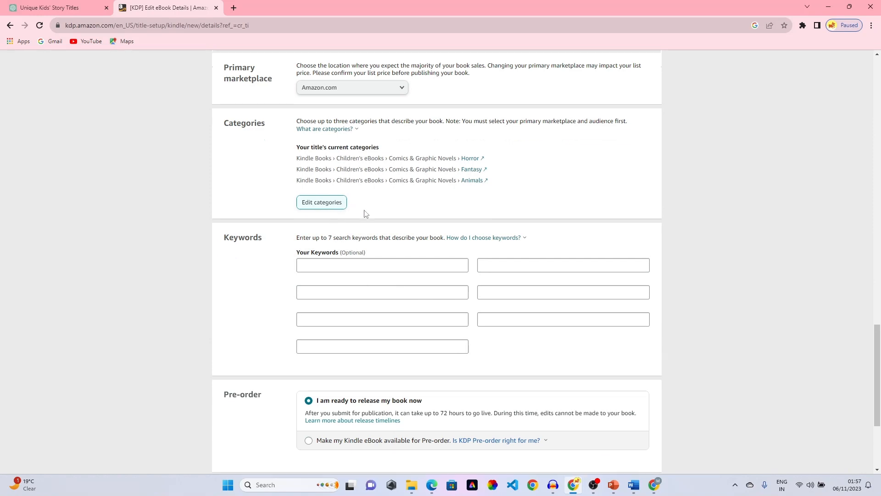
{"action": "scroll", "coordinate": [301, 215], "scroll_direction": "down", "scroll_amount": 2}
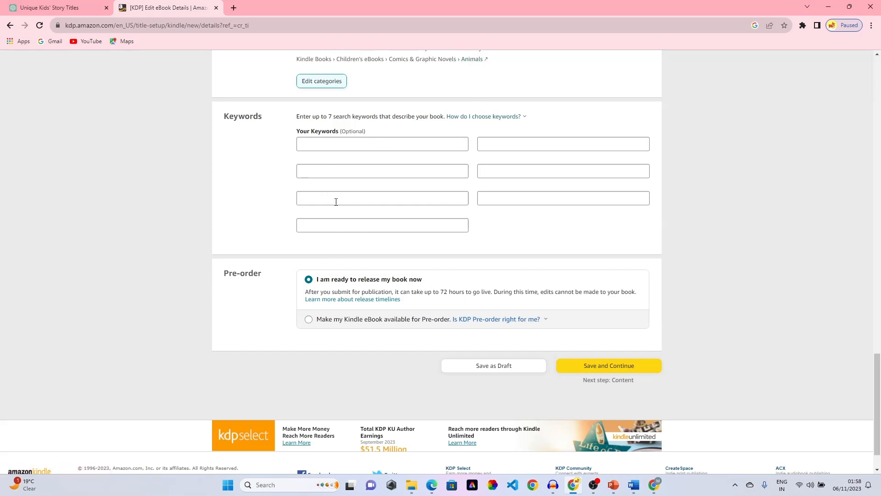
- Ask ChatGPT 'Give seo full keywords for my book' and copy the first keyword, Kids Story Book
{"action": "left_click", "coordinate": [55, 7]}
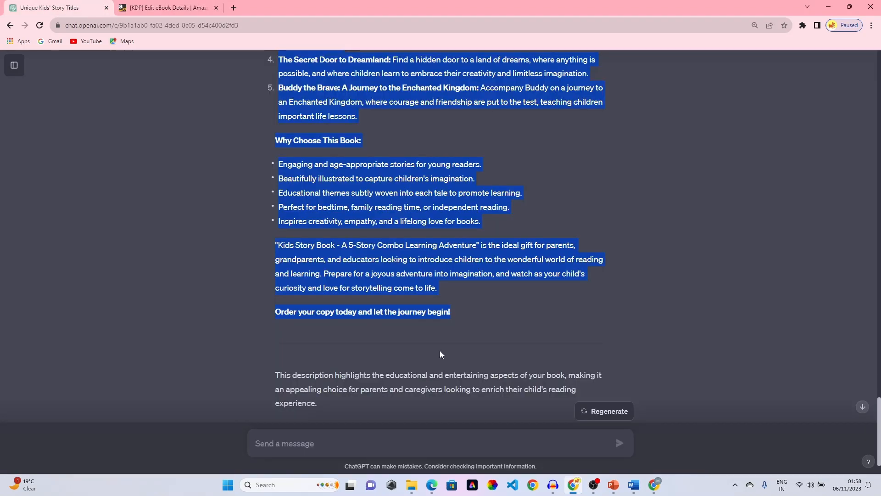
{"action": "left_click", "coordinate": [400, 436]}
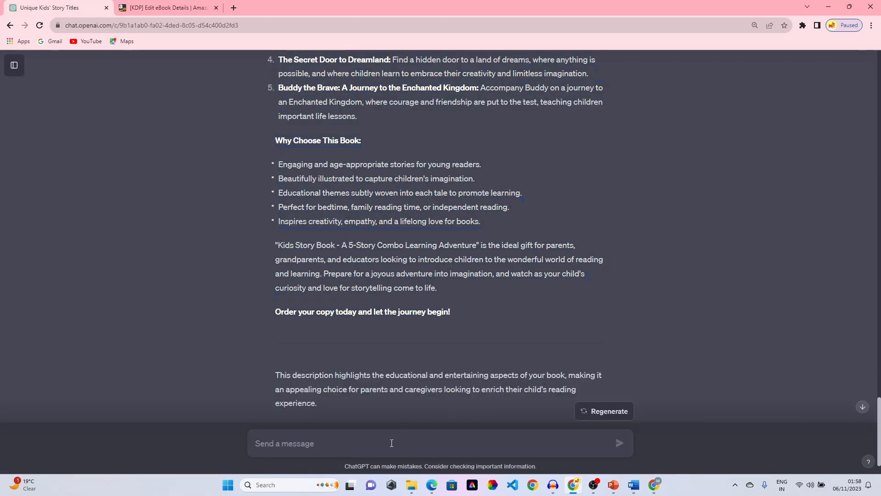
{"action": "type", "text": "give"}
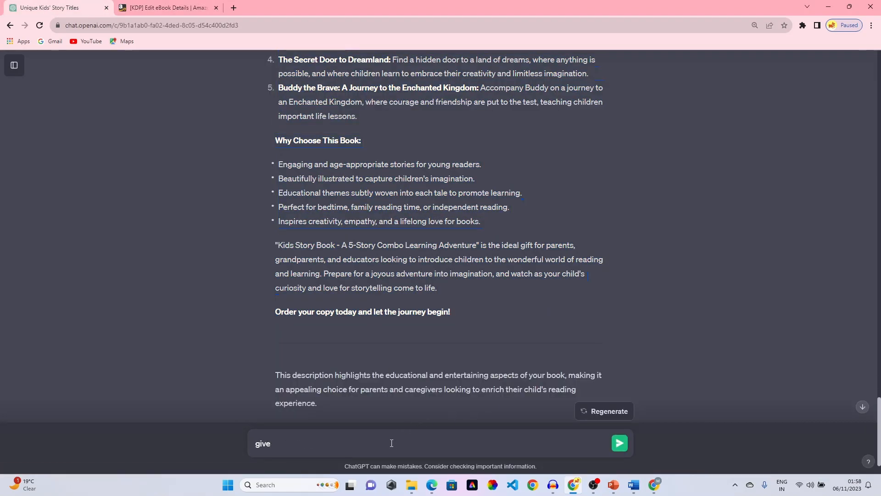
{"action": "type", "text": " seo full keyb"}
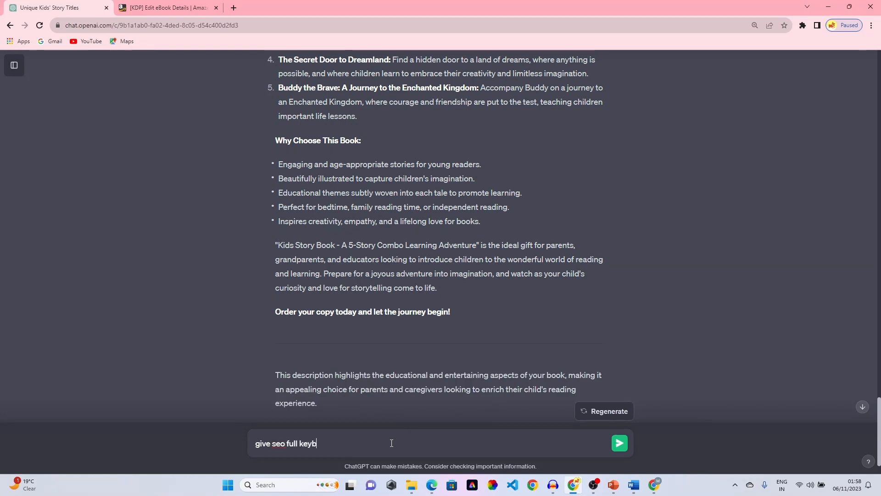
{"action": "key", "text": "BackSpace"}
{"action": "type", "text": "words"}
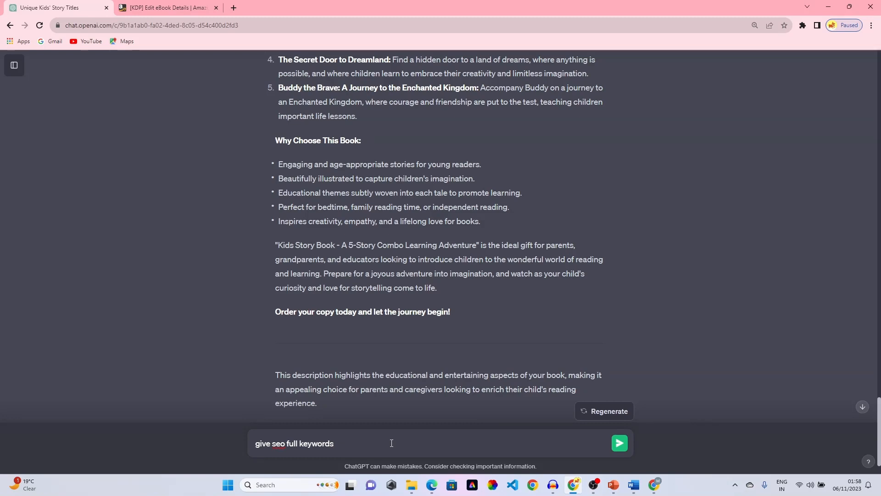
{"action": "key", "text": "BackSpace"}
{"action": "key", "text": "BackSpace"}
{"action": "key", "text": "BackSpace"}
{"action": "key", "text": "BackSpace"}
{"action": "key", "text": "BackSpace"}
{"action": "key", "text": "BackSpace"}
{"action": "key", "text": "BackSpace"}
{"action": "key", "text": "BackSpace"}
{"action": "key", "text": "BackSpace"}
{"action": "key", "text": "BackSpace"}
{"action": "key", "text": "BackSpace"}
{"action": "key", "text": "BackSpace"}
{"action": "key", "text": "BackSpace"}
{"action": "key", "text": "BackSpace"}
{"action": "key", "text": "BackSpace"}
{"action": "key", "text": "BackSpace"}
{"action": "key", "text": "BackSpace"}
{"action": "key", "text": "BackSpace"}
{"action": "key", "text": "BackSpace"}
{"action": "key", "text": "BackSpace"}
{"action": "type", "text": "Give seo full"}
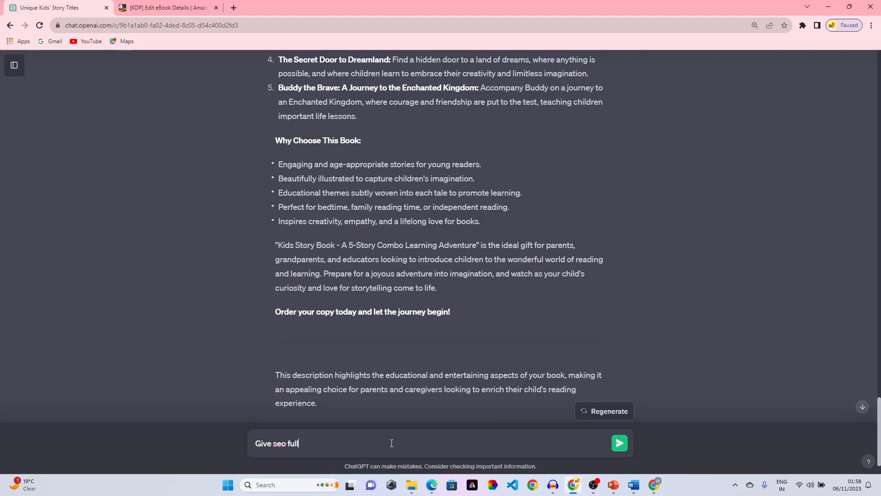
{"action": "type", "text": " keywords for my book"}
{"action": "key", "text": "Return"}
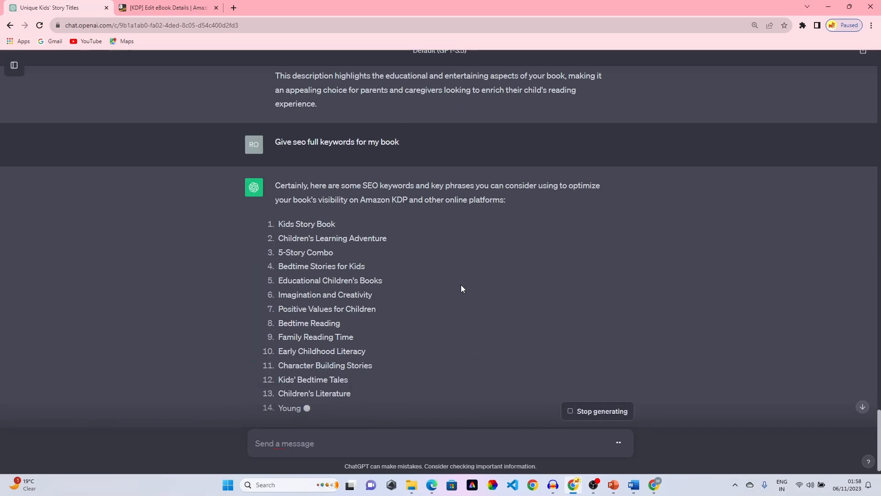
{"action": "left_click_drag", "start_coordinate": [343, 159], "coordinate": [280, 161]}
{"action": "key", "text": "ctrl+c"}
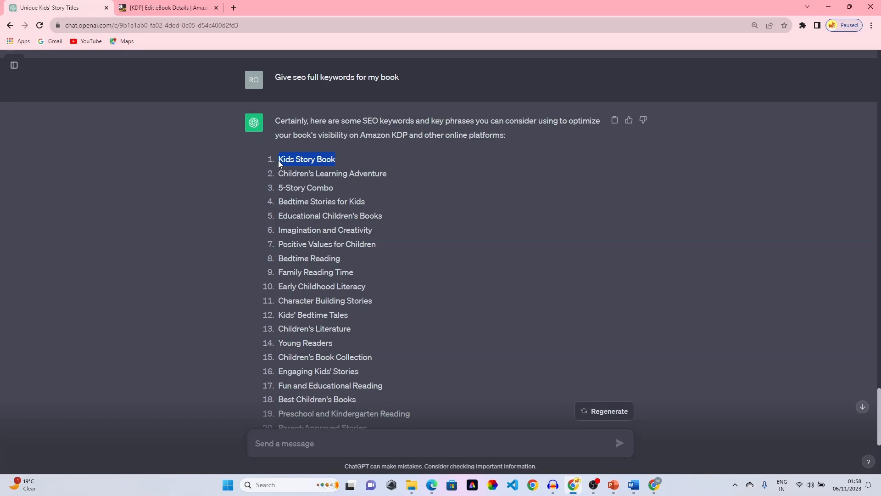
{"action": "left_click", "coordinate": [201, 9]}
- Paste Kids Story Book and Children's Learning Adventure into the first two keyword fields
{"action": "left_click", "coordinate": [353, 143]}
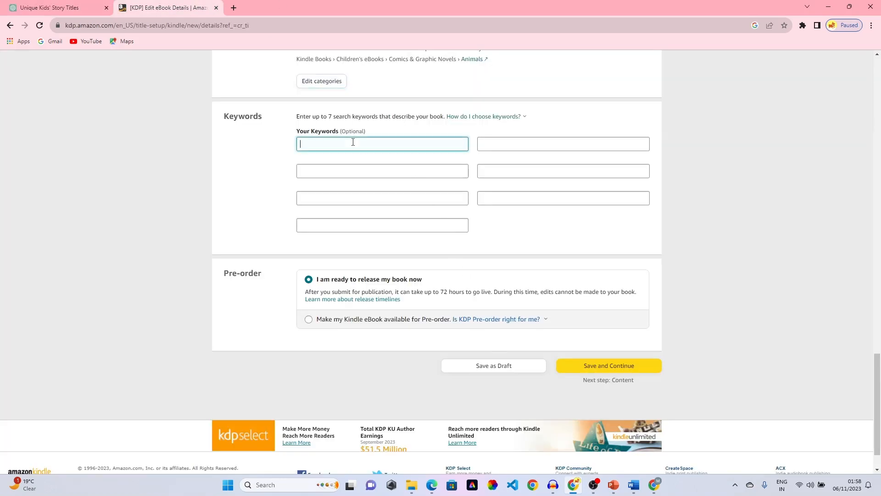
{"action": "key", "text": "ctrl+v"}
{"action": "left_click", "coordinate": [69, 8]}
{"action": "left_click_drag", "start_coordinate": [388, 174], "coordinate": [279, 177]}
{"action": "key", "text": "ctrl+c"}
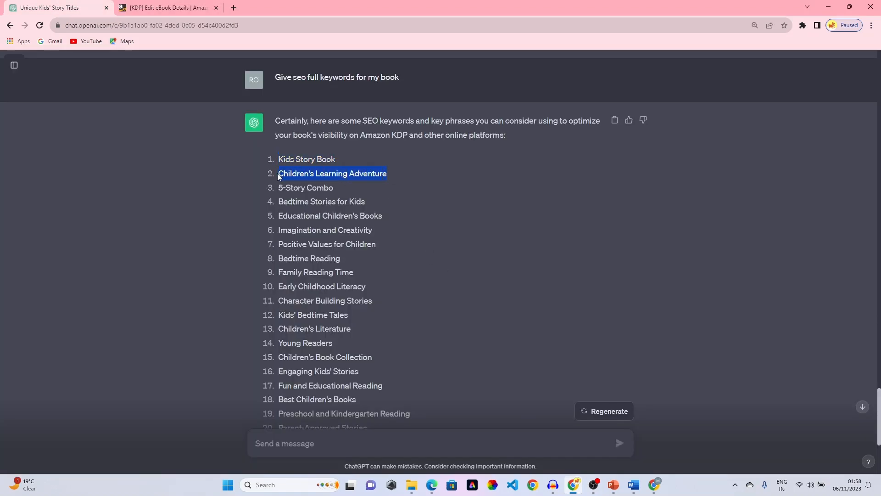
{"action": "left_click", "coordinate": [188, 5]}
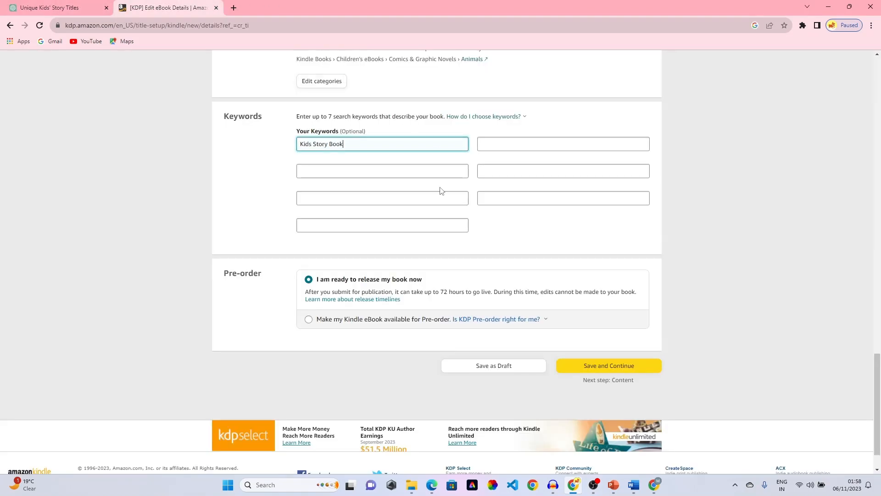
{"action": "left_click", "coordinate": [357, 169]}
{"action": "key", "text": "ctrl+v"}
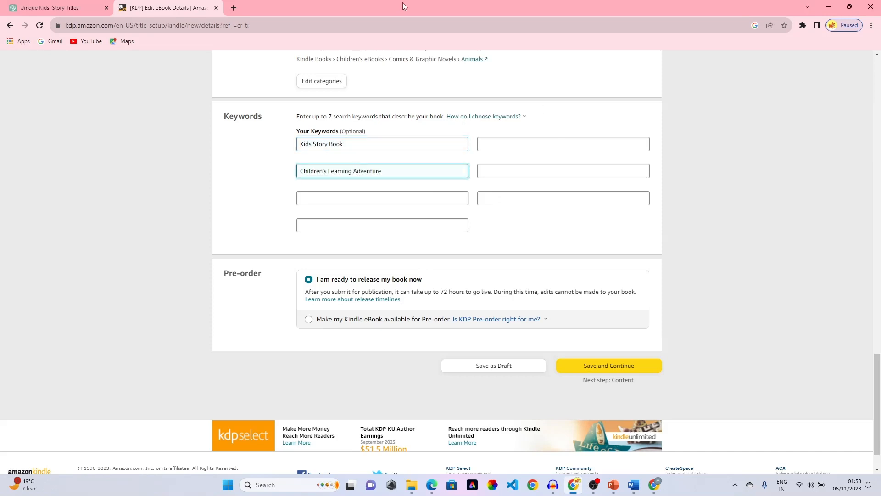
- Paste 5-Story Combo as the third keyword and save the eBook details
{"action": "left_click", "coordinate": [92, 8]}
{"action": "left_click_drag", "start_coordinate": [335, 187], "coordinate": [281, 184]}
{"action": "key", "text": "ctrl+c"}
{"action": "left_click", "coordinate": [168, 7]}
{"action": "left_click", "coordinate": [356, 198]}
{"action": "key", "text": "ctrl+v"}
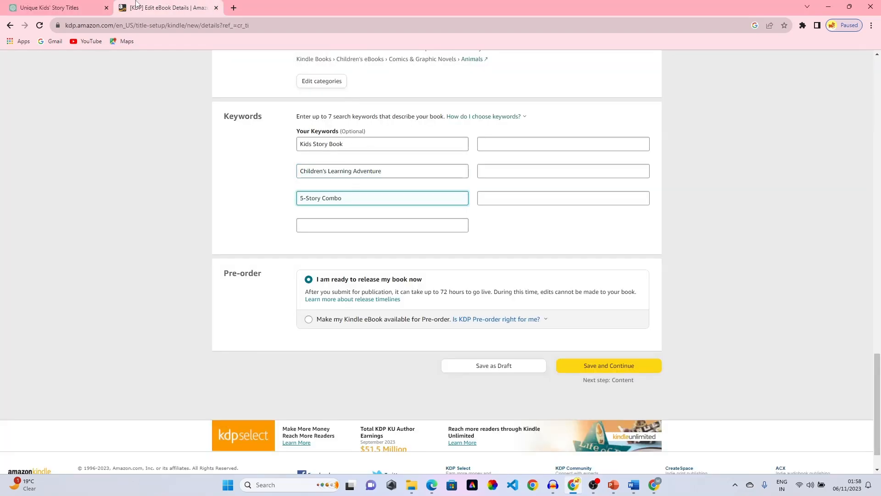
{"action": "left_click", "coordinate": [59, 7]}
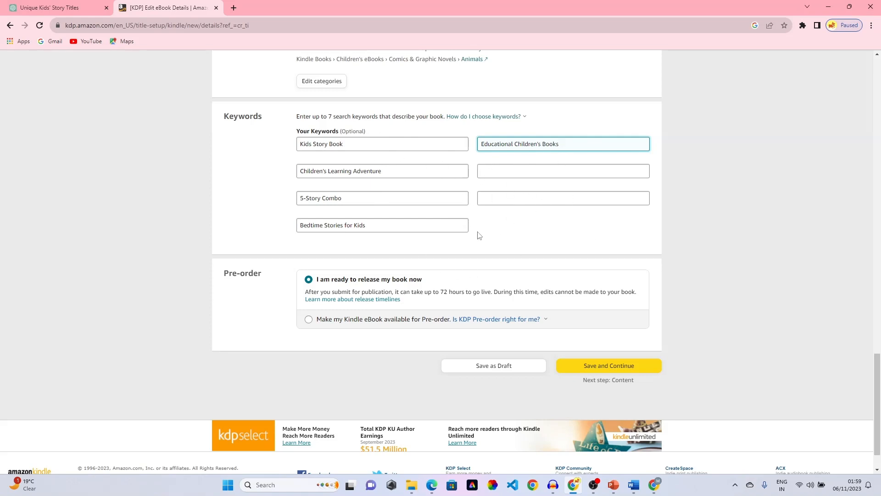
{"action": "scroll", "coordinate": [320, 250], "scroll_direction": "down", "scroll_amount": 1}
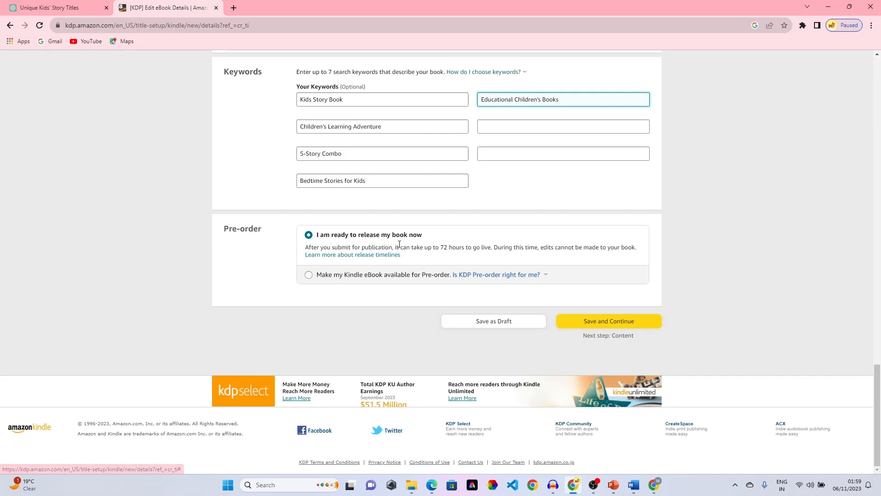
{"action": "left_click", "coordinate": [603, 323]}
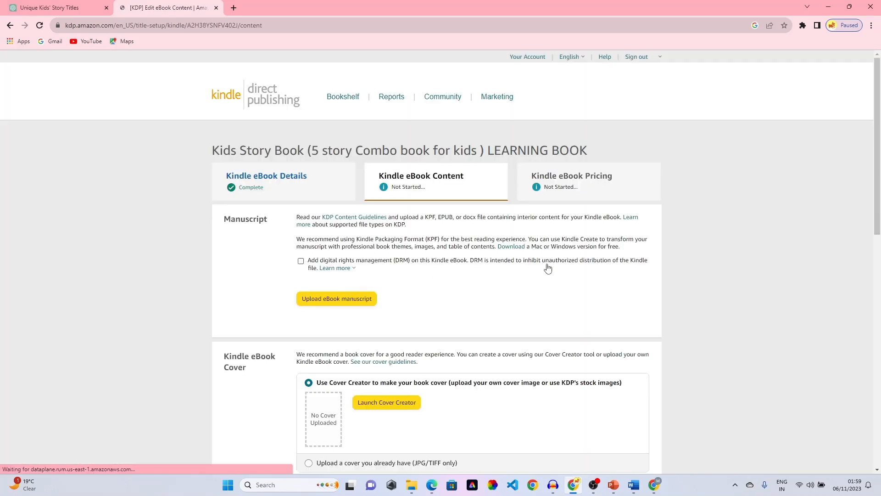
- Upload book.docx from the Desktop ebook folder as the eBook manuscript
{"action": "scroll", "coordinate": [453, 312], "scroll_direction": "down", "scroll_amount": 1}
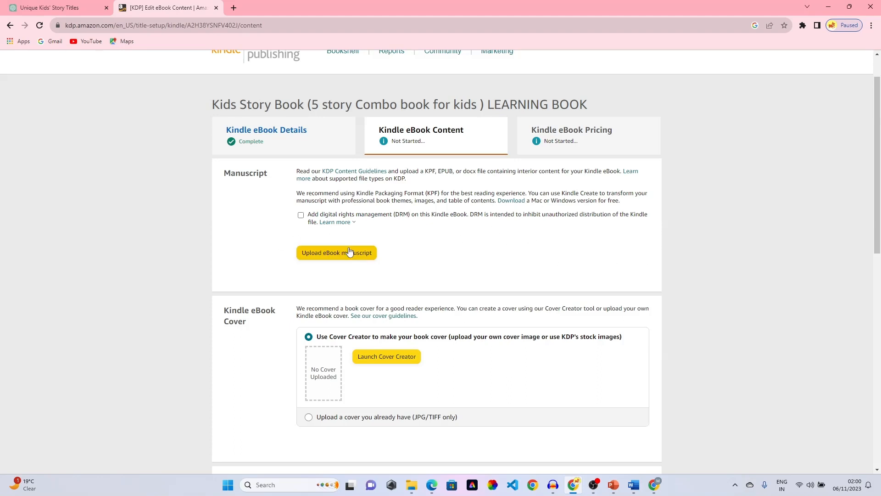
{"action": "left_click", "coordinate": [333, 255]}
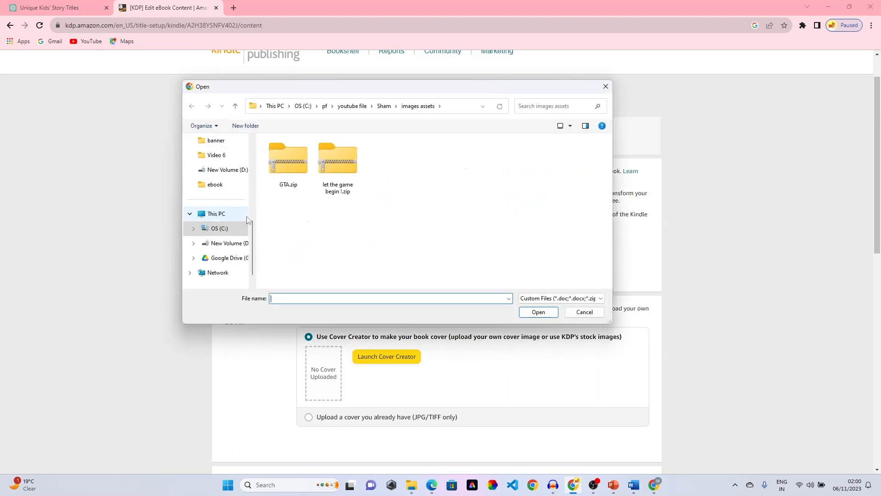
{"action": "scroll", "coordinate": [220, 211], "scroll_direction": "up", "scroll_amount": 5}
{"action": "left_click", "coordinate": [217, 169]}
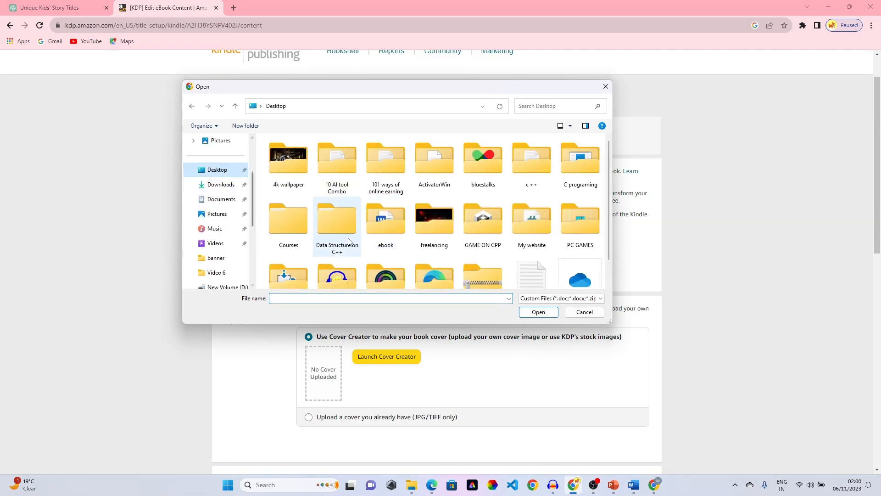
{"action": "left_click", "coordinate": [395, 238]}
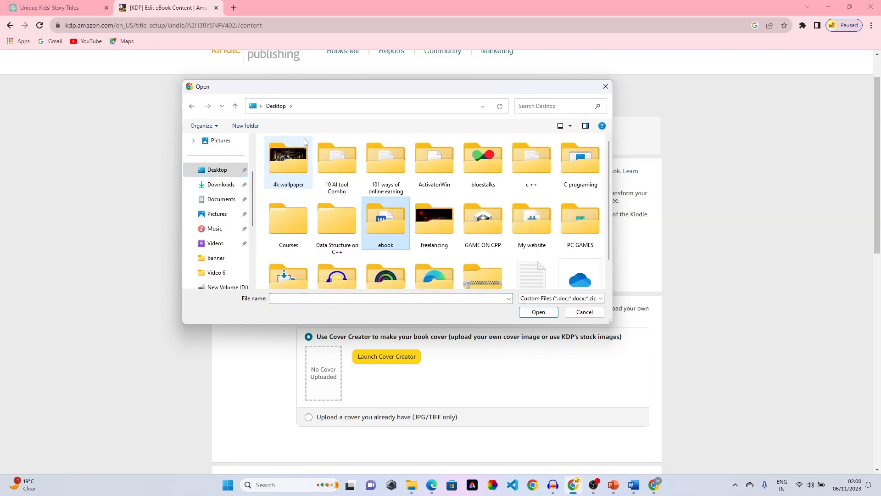
{"action": "double_click", "coordinate": [395, 239]}
{"action": "left_click", "coordinate": [289, 168]}
{"action": "left_click", "coordinate": [539, 312]}
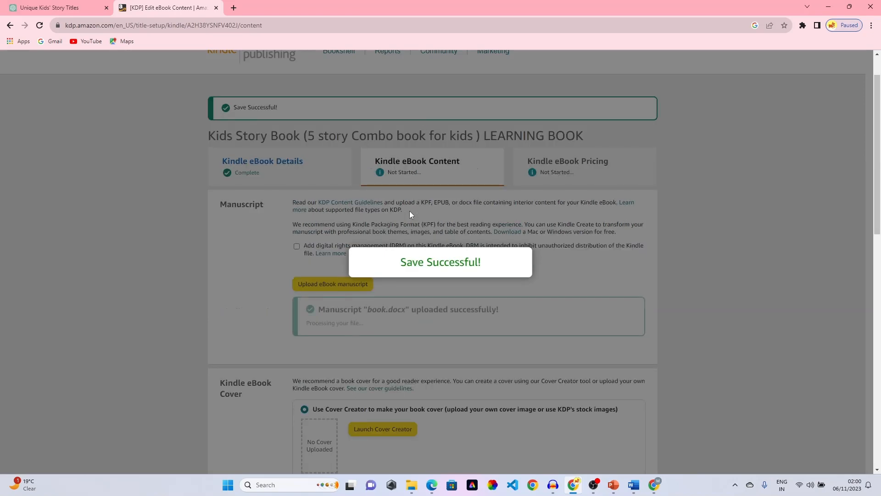
- Scroll down to the Kindle eBook Cover section and launch Cover Creator
{"action": "scroll", "coordinate": [505, 257], "scroll_direction": "down", "scroll_amount": 2}
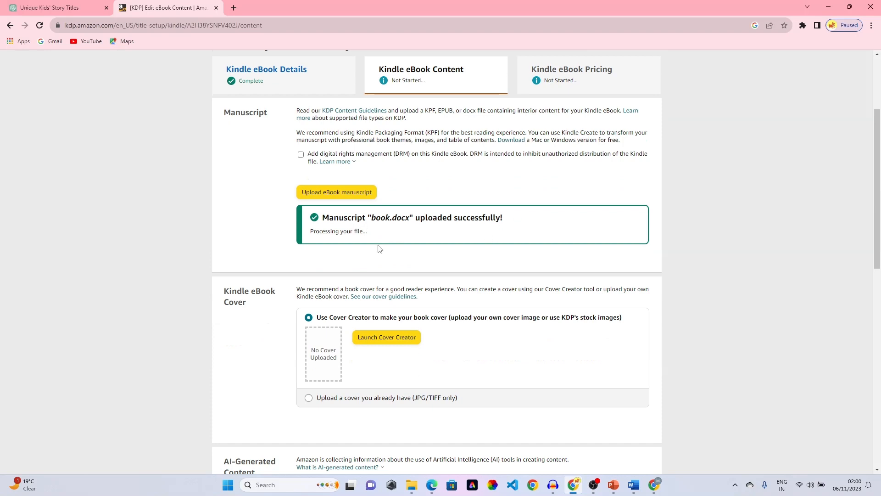
{"action": "scroll", "coordinate": [404, 239], "scroll_direction": "down", "scroll_amount": 2}
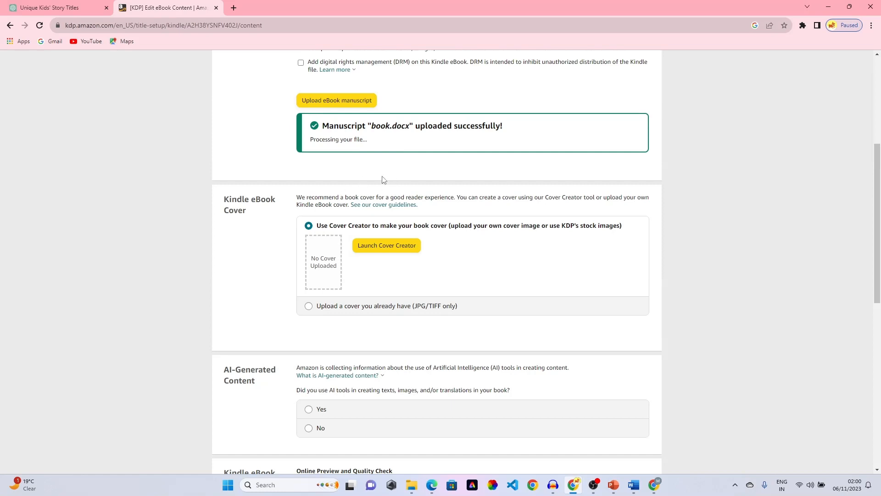
{"action": "scroll", "coordinate": [585, 265], "scroll_direction": "down", "scroll_amount": 1}
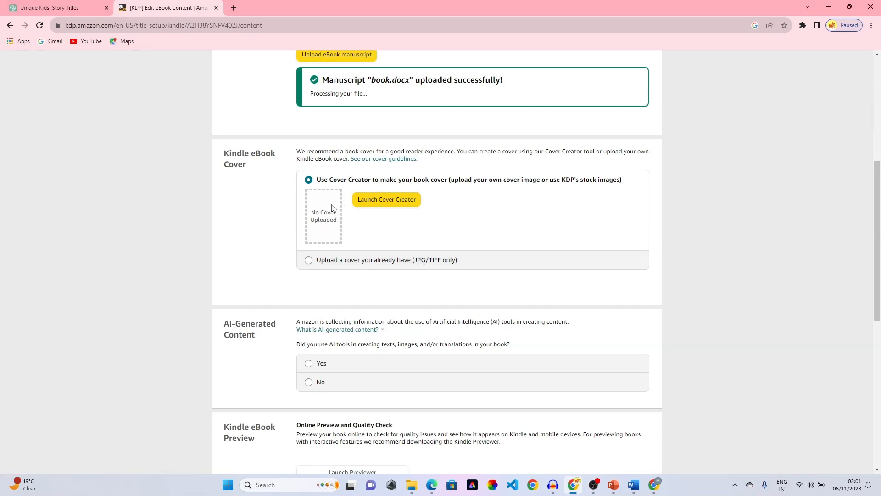
{"action": "left_click", "coordinate": [382, 200]}
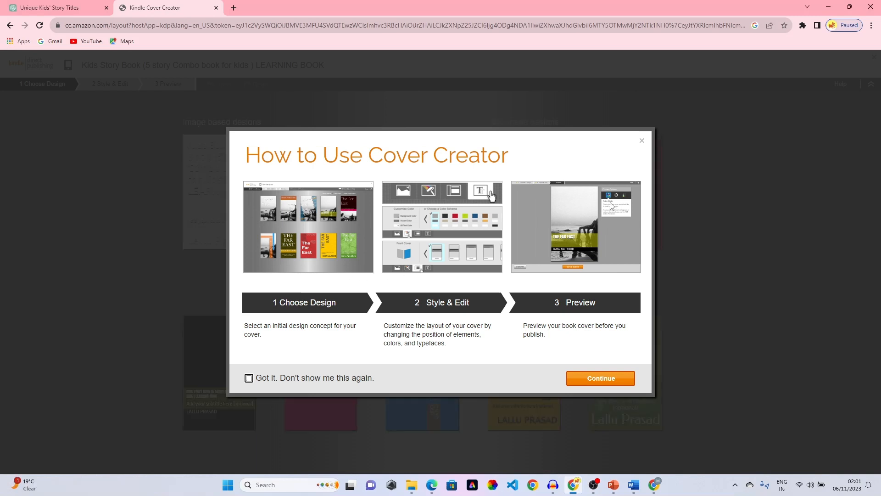
- Apply gallery image 005-032 from Architecture › Doors, Windows & Stairs to the cover designs
{"action": "left_click", "coordinate": [601, 378]}
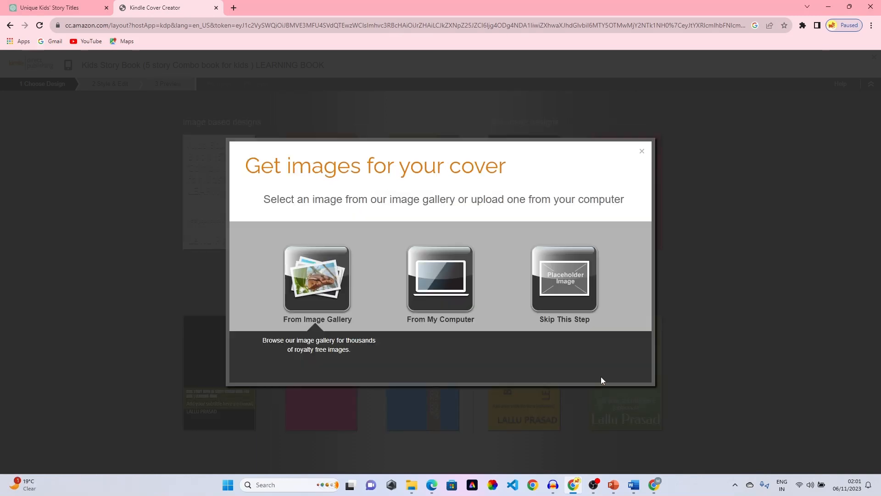
{"action": "left_click", "coordinate": [307, 274]}
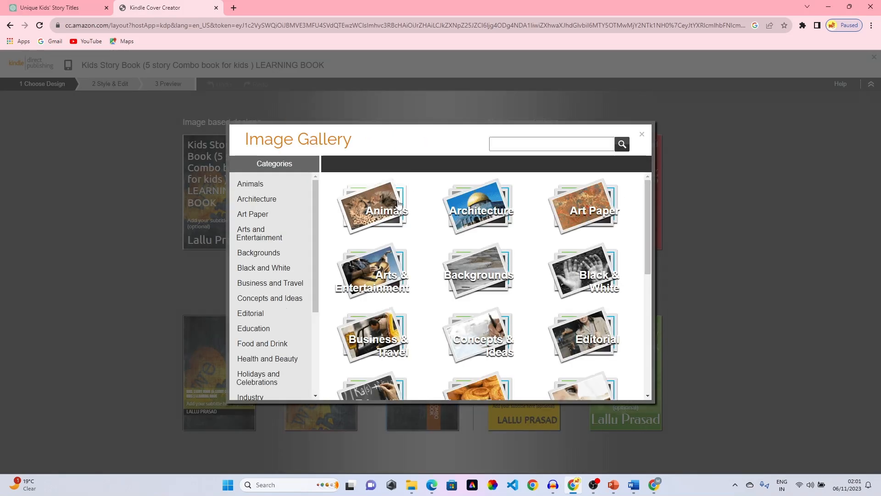
{"action": "left_click", "coordinate": [494, 216]}
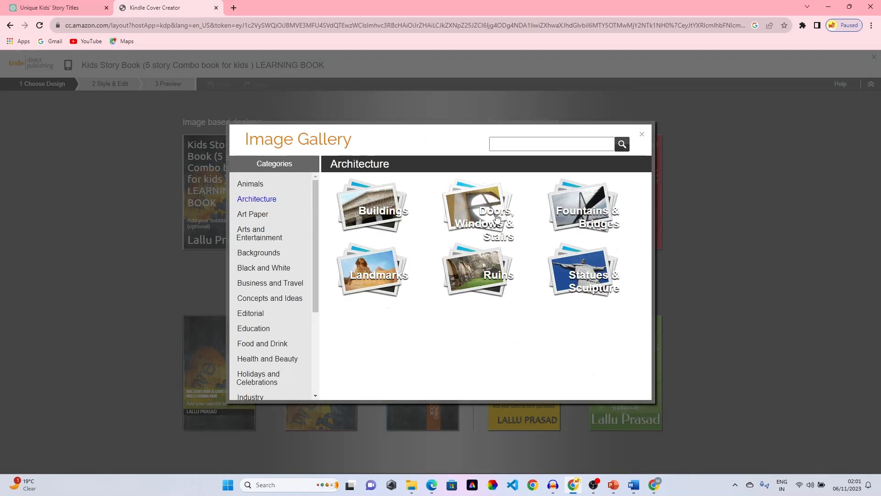
{"action": "left_click", "coordinate": [497, 218]}
{"action": "left_click", "coordinate": [578, 353]}
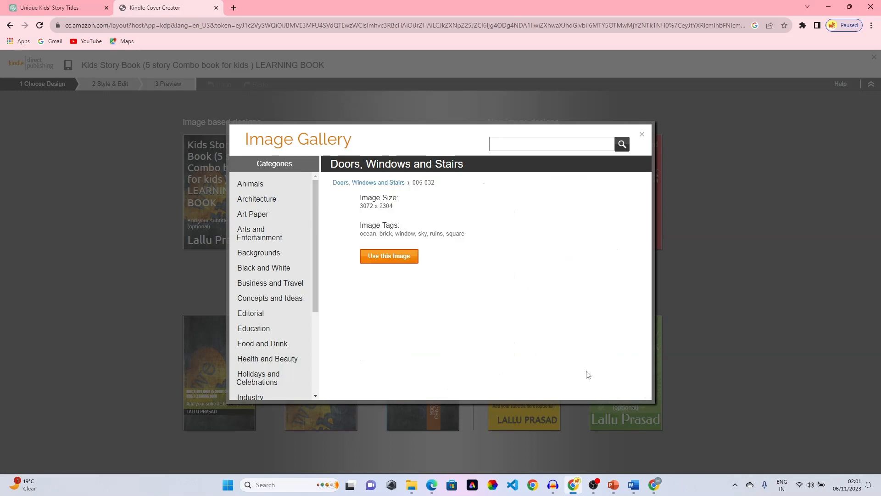
{"action": "left_click", "coordinate": [550, 259]}
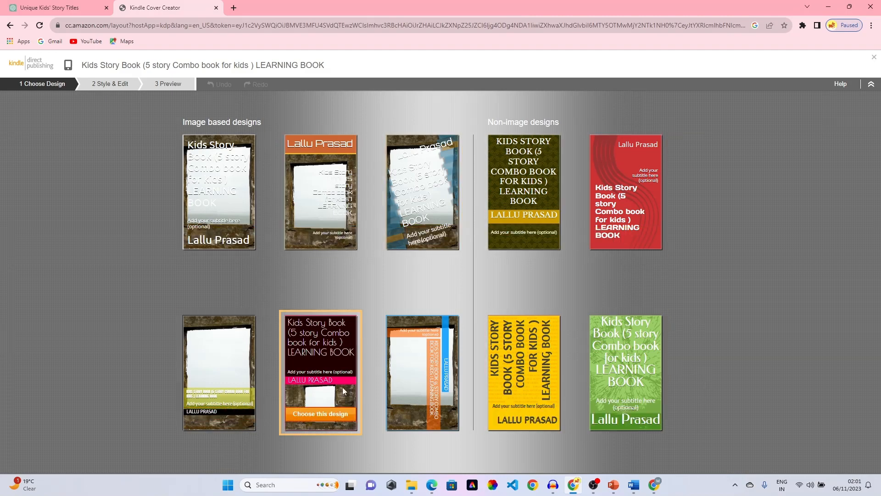
- Leave Cover Creator, save and continue to Content, and select the Table of Contents warning
{"action": "left_click", "coordinate": [10, 26]}
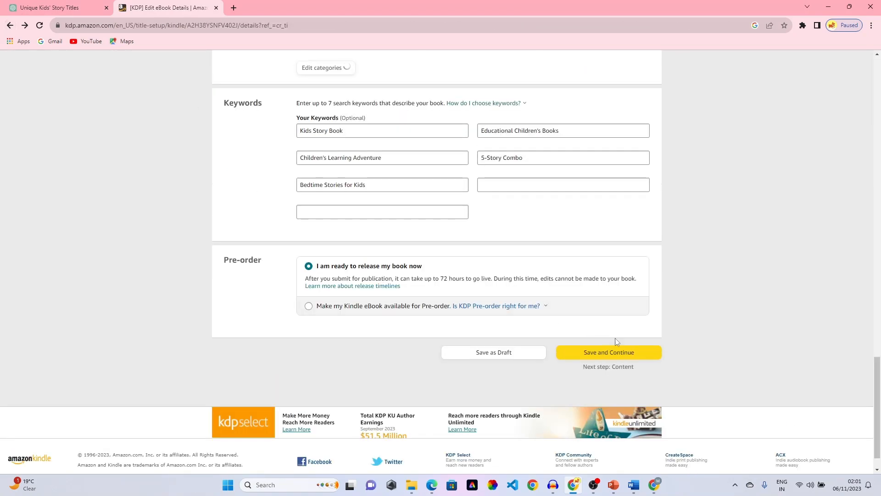
{"action": "left_click", "coordinate": [617, 351]}
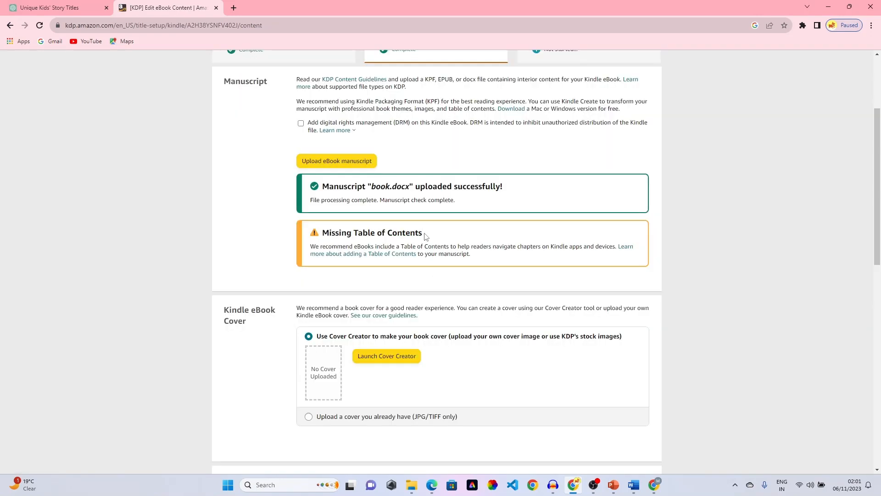
{"action": "left_click_drag", "start_coordinate": [424, 233], "coordinate": [355, 235]}
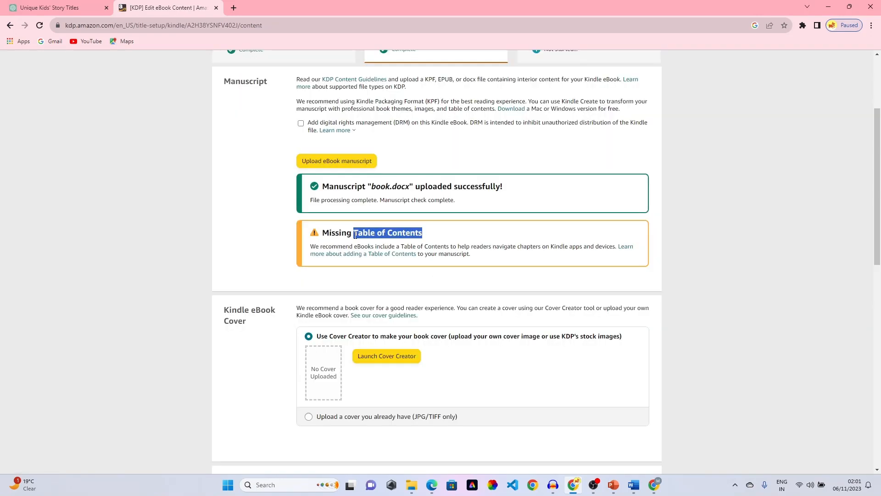
- Select and deselect the Table of Contents warning text, then scroll down the Content page
{"action": "left_click", "coordinate": [439, 233]}
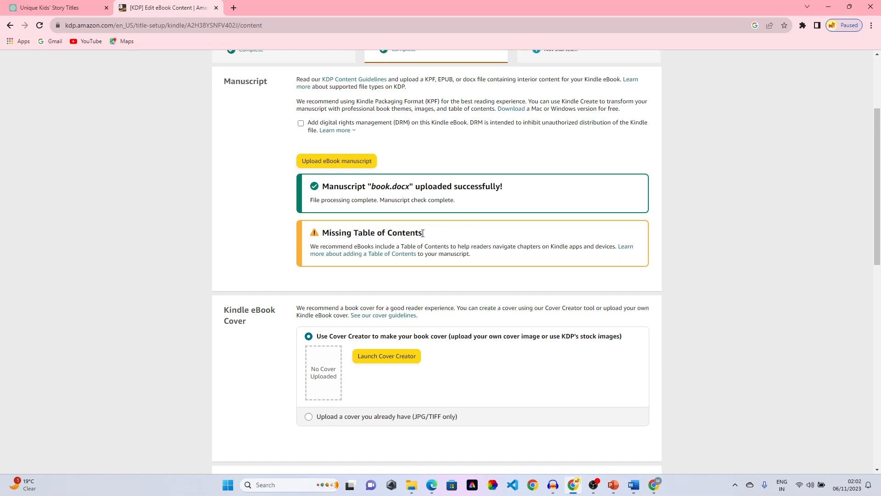
{"action": "left_click_drag", "start_coordinate": [423, 233], "coordinate": [354, 245]}
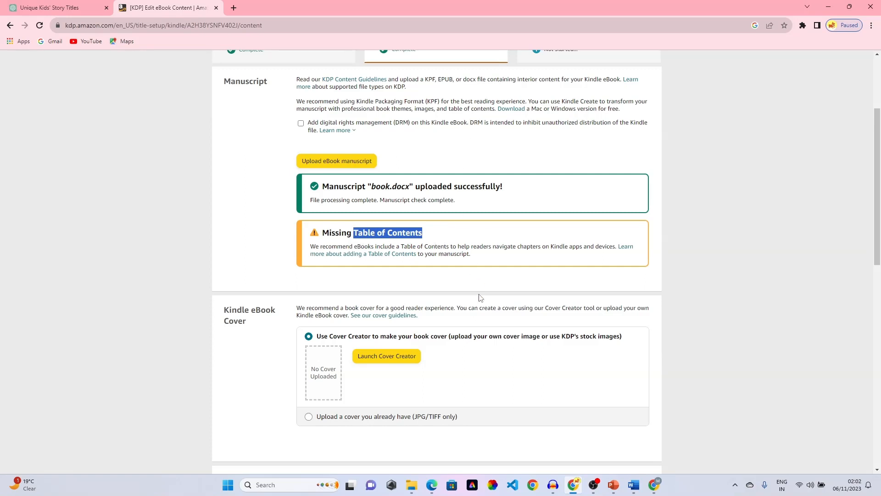
{"action": "left_click", "coordinate": [406, 229]}
{"action": "scroll", "coordinate": [477, 242], "scroll_direction": "down", "scroll_amount": 3}
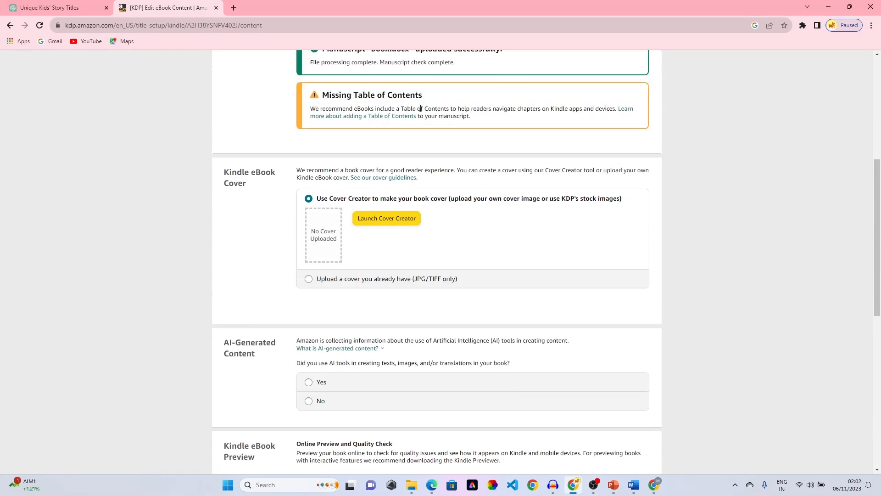
{"action": "scroll", "coordinate": [498, 255], "scroll_direction": "down", "scroll_amount": 1}
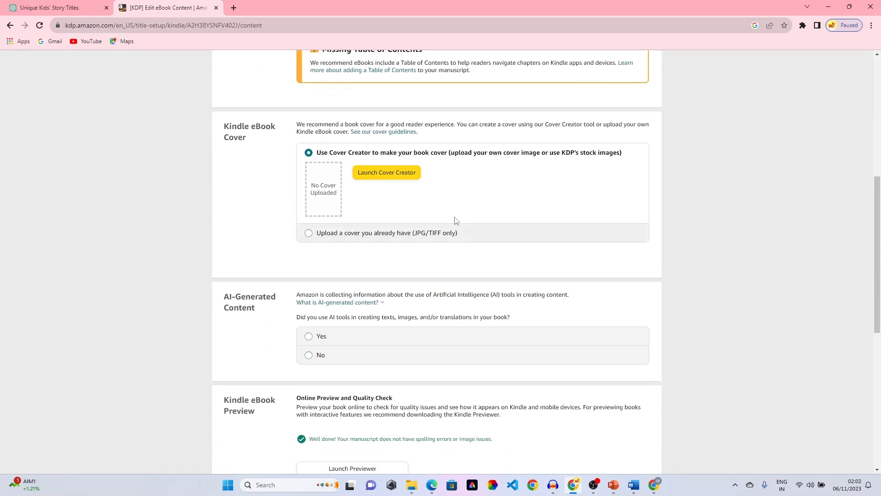
- Search Google for 'pdf to jpg convertor' in a new tab and open the iLovePDF result
{"action": "left_click", "coordinate": [234, 8]}
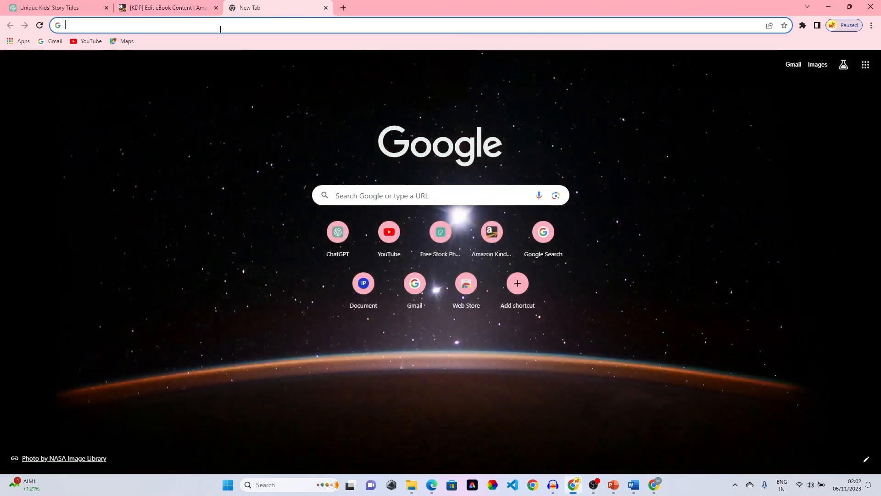
{"action": "left_click", "coordinate": [218, 29]}
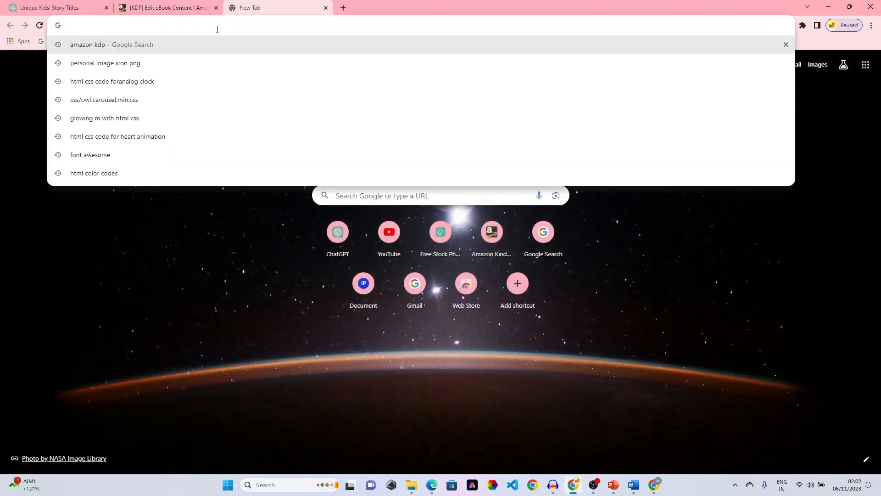
{"action": "type", "text": "pdf "}
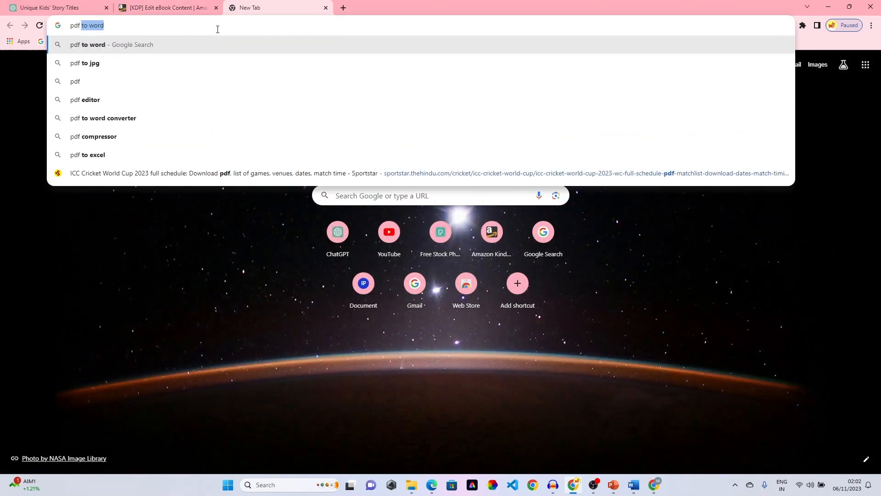
{"action": "type", "text": "to jp"}
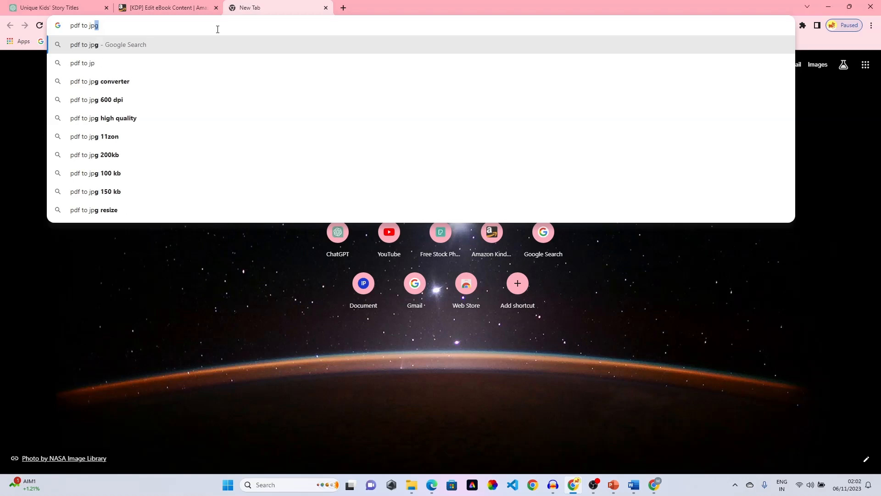
{"action": "type", "text": "g convertor"}
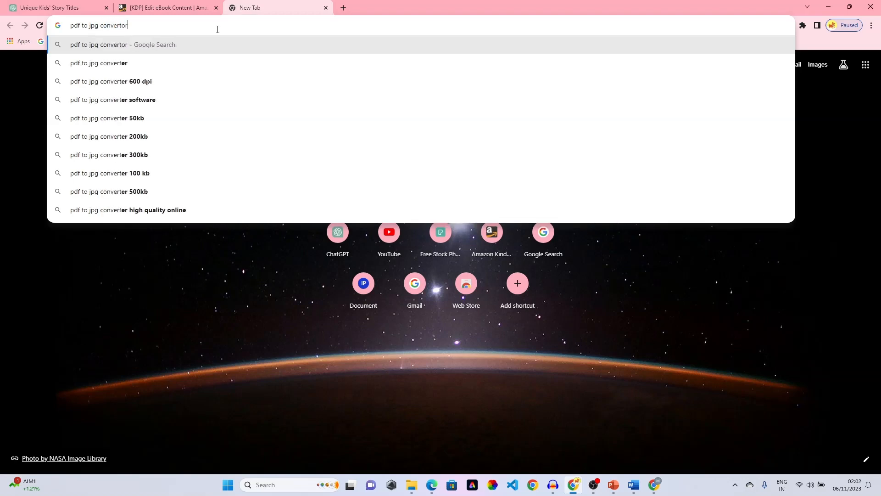
{"action": "key", "text": "Return"}
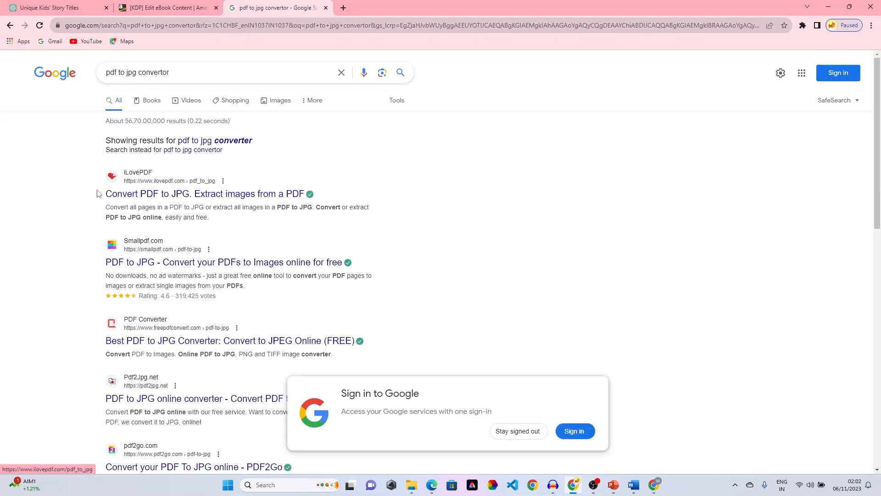
{"action": "left_click", "coordinate": [172, 193]}
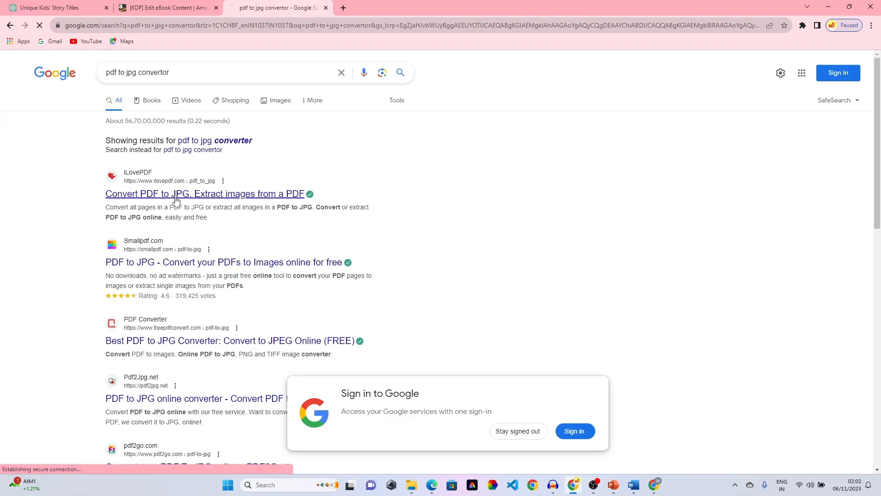
- Drag book cover.pdf from the ebook folder into iLovePDF and convert it to JPG
{"action": "left_click", "coordinate": [853, 6]}
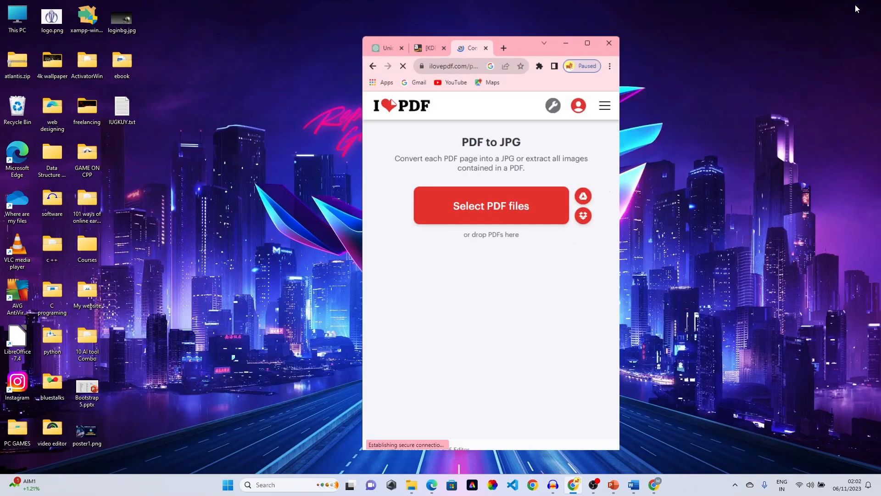
{"action": "double_click", "coordinate": [122, 67]}
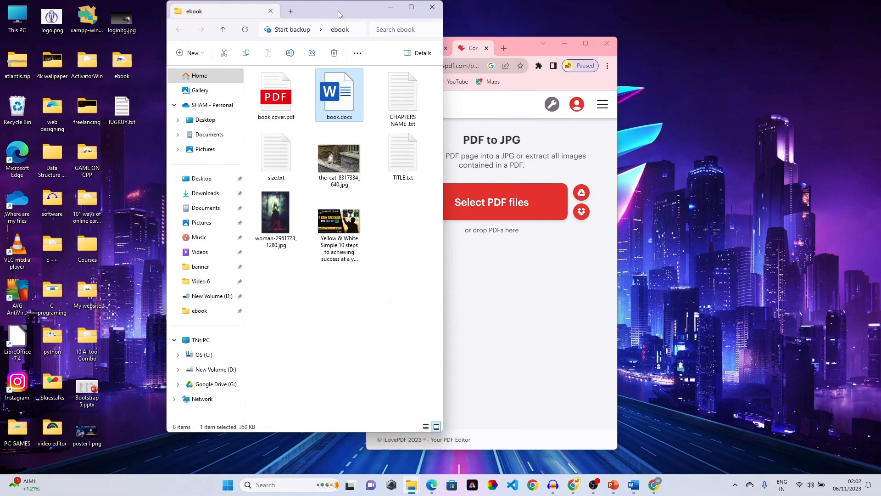
{"action": "left_click_drag", "start_coordinate": [336, 10], "coordinate": [189, 37]}
{"action": "left_click_drag", "start_coordinate": [129, 119], "coordinate": [476, 220]}
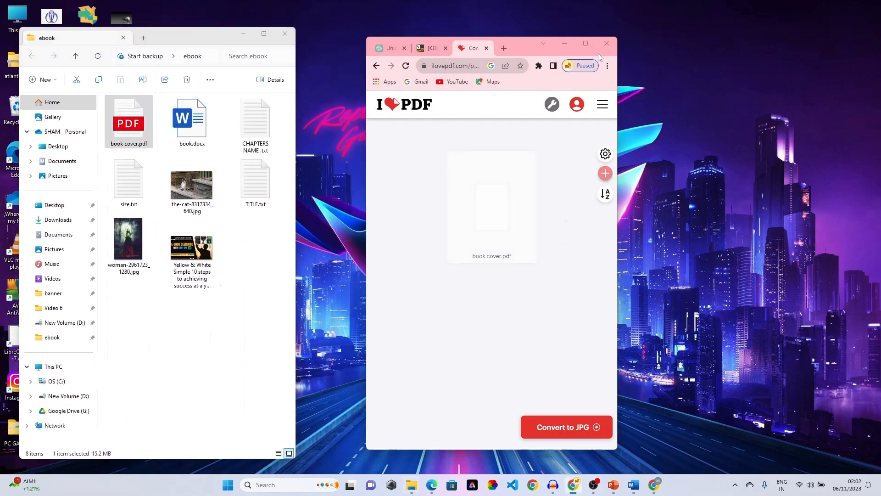
{"action": "left_click", "coordinate": [585, 43]}
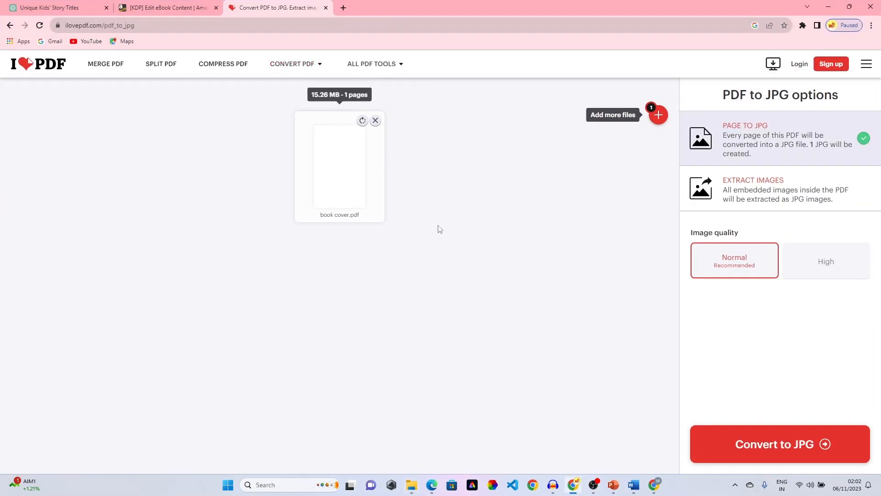
{"action": "left_click", "coordinate": [816, 453]}
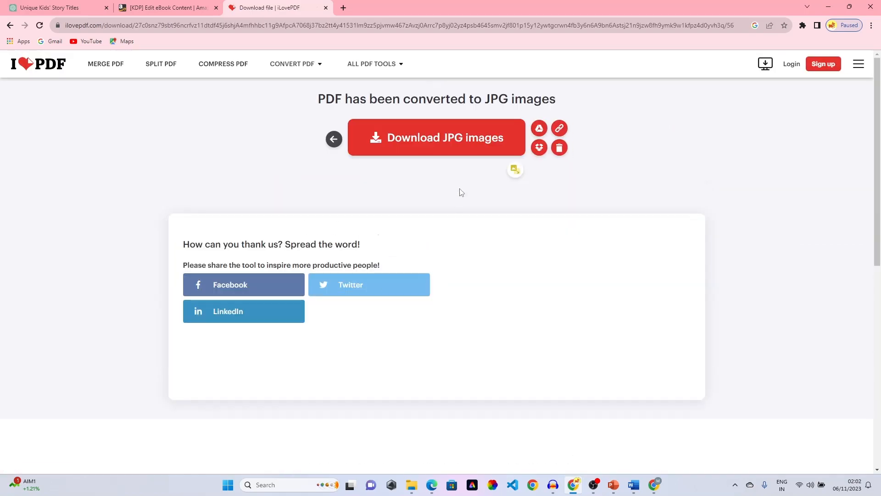
{"action": "left_click", "coordinate": [831, 5]}
- Copy book cover_page-0001.jpg from Downloads into the ebook folder
{"action": "left_click_drag", "start_coordinate": [176, 38], "coordinate": [435, 59]}
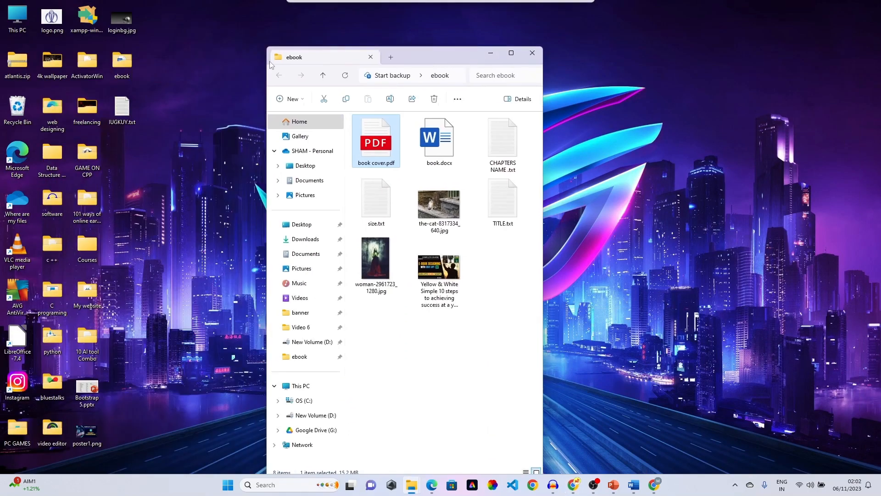
{"action": "double_click", "coordinate": [17, 19]}
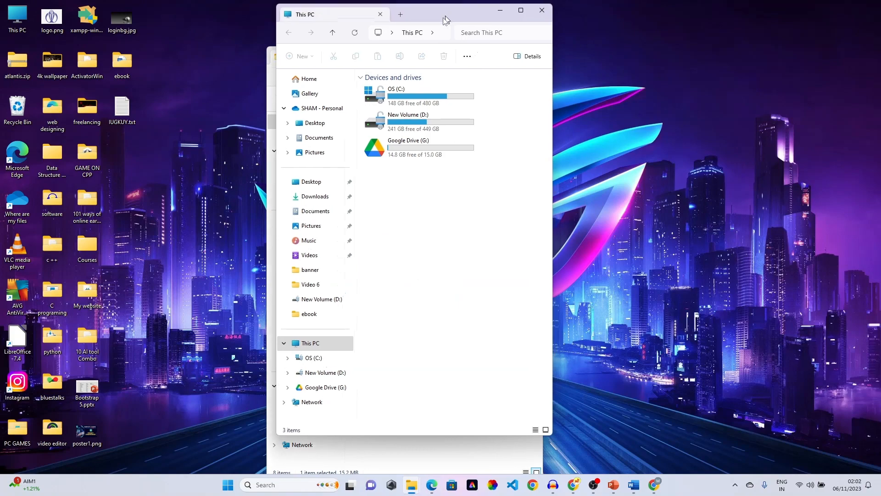
{"action": "left_click_drag", "start_coordinate": [453, 14], "coordinate": [177, 33]}
{"action": "left_click", "coordinate": [36, 219]}
{"action": "left_click_drag", "start_coordinate": [108, 133], "coordinate": [425, 379]}
{"action": "left_click", "coordinate": [223, 33]}
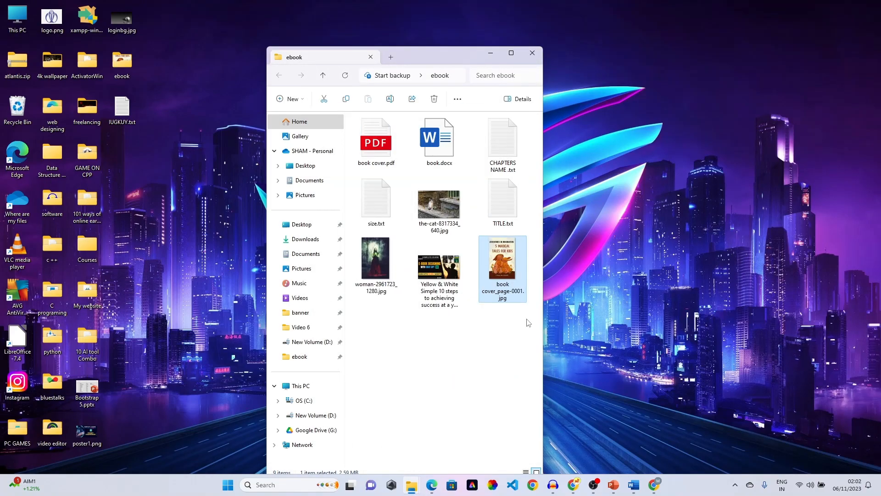
- Preview book cover_page-0001.jpg at full size in Photos
{"action": "double_click", "coordinate": [512, 259]}
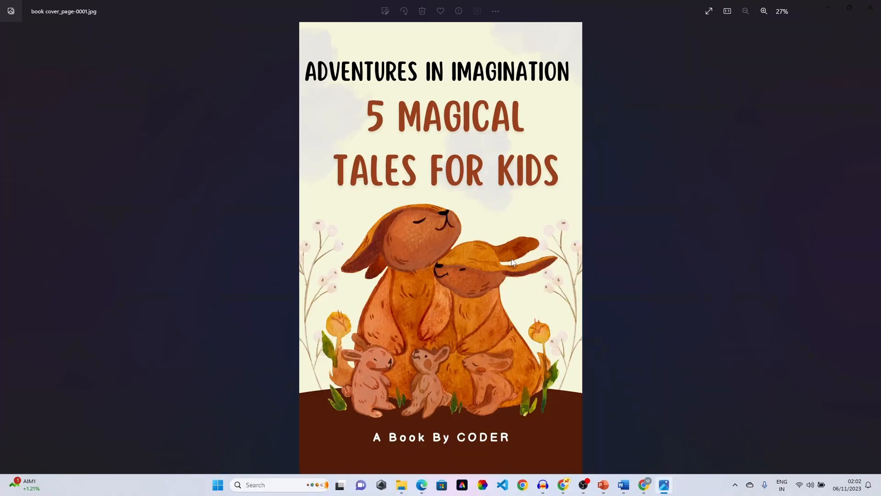
{"action": "scroll", "coordinate": [519, 280], "scroll_direction": "up", "scroll_amount": 5}
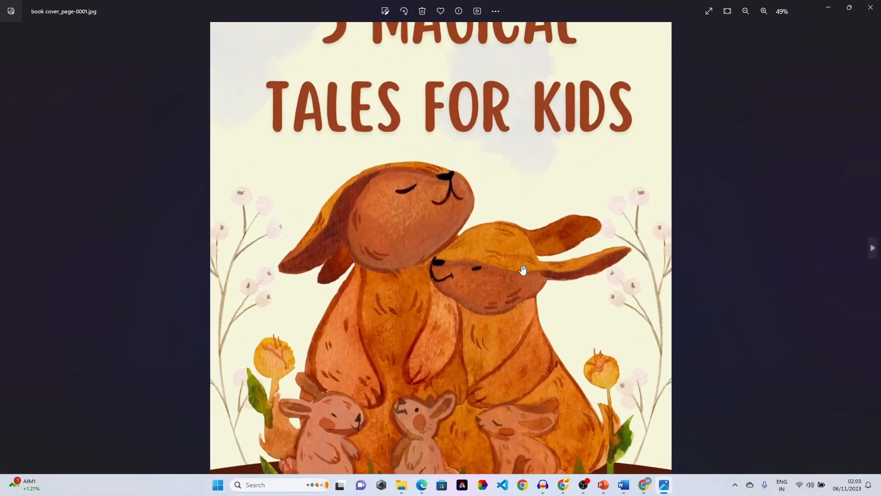
{"action": "scroll", "coordinate": [523, 270], "scroll_direction": "down", "scroll_amount": 4}
{"action": "scroll", "coordinate": [521, 270], "scroll_direction": "down", "scroll_amount": 1}
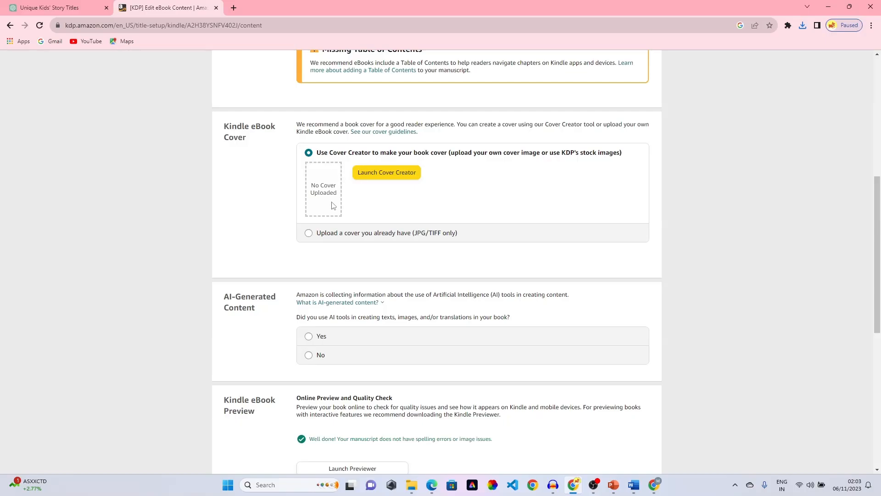
- Upload book cover_page-0001.jpg as your own cover and wait while it processes
{"action": "left_click", "coordinate": [314, 233]}
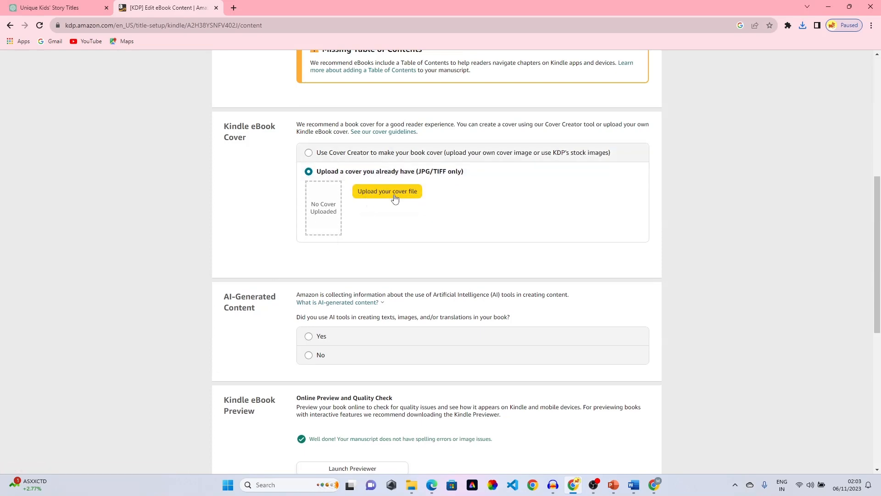
{"action": "left_click", "coordinate": [395, 197]}
{"action": "left_click", "coordinate": [301, 165]}
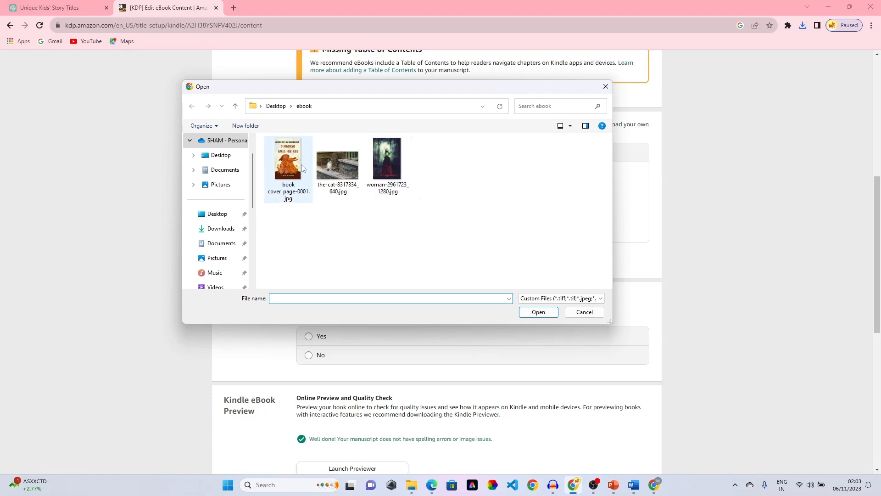
{"action": "left_click", "coordinate": [551, 312]}
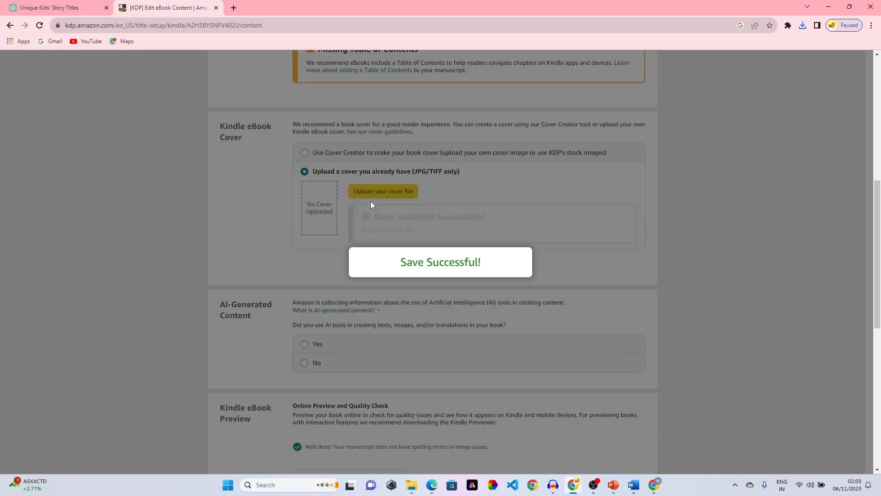
{"action": "scroll", "coordinate": [417, 258], "scroll_direction": "up", "scroll_amount": 3}
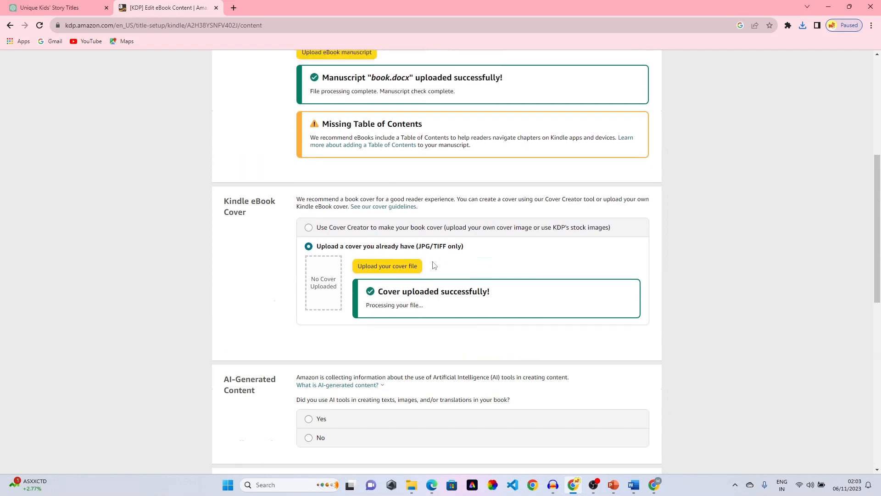
{"action": "scroll", "coordinate": [377, 182], "scroll_direction": "down", "scroll_amount": 4}
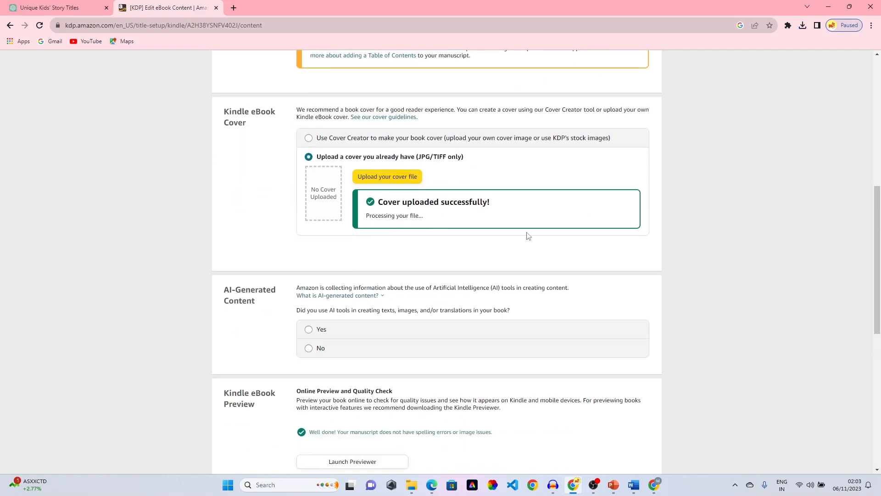
{"action": "scroll", "coordinate": [451, 181], "scroll_direction": "up", "scroll_amount": 3}
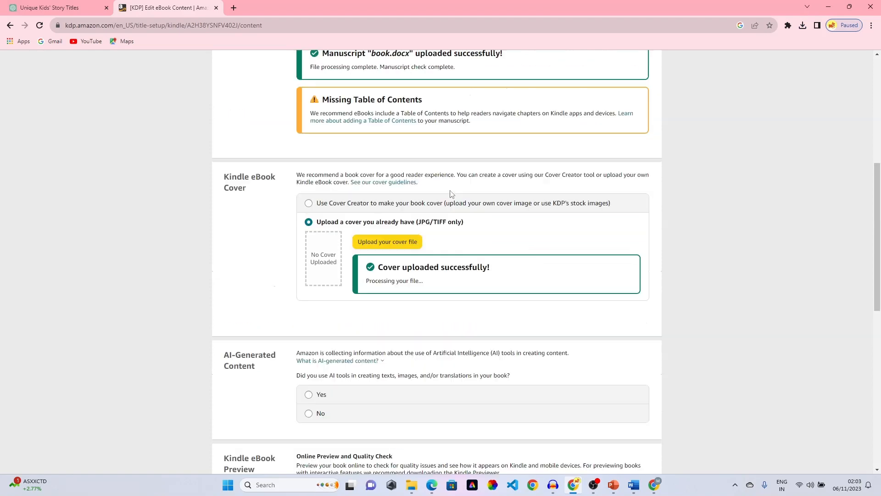
{"action": "scroll", "coordinate": [500, 232], "scroll_direction": "down", "scroll_amount": 4}
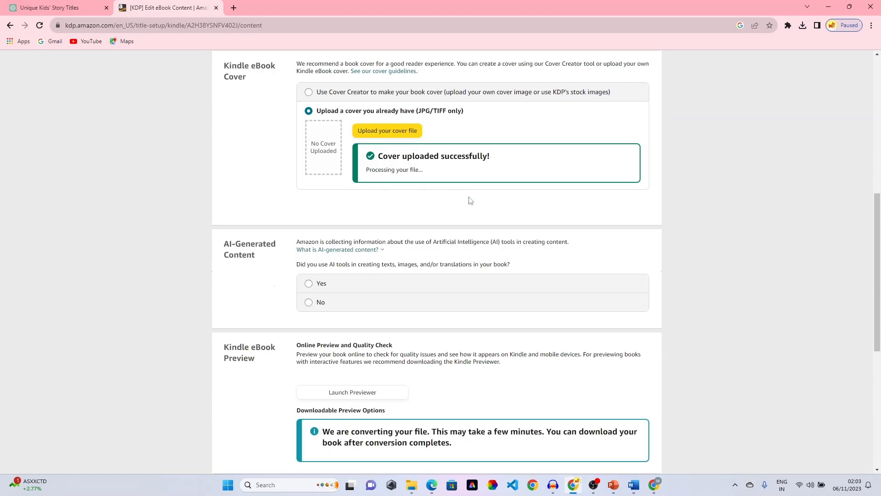
{"action": "scroll", "coordinate": [469, 199], "scroll_direction": "down", "scroll_amount": 1}
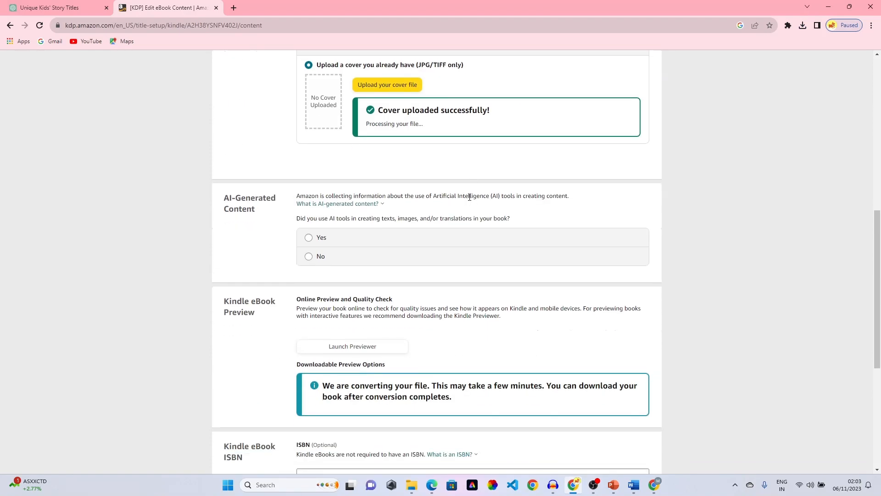
{"action": "scroll", "coordinate": [469, 197], "scroll_direction": "up", "scroll_amount": 4}
{"action": "scroll", "coordinate": [470, 199], "scroll_direction": "down", "scroll_amount": 5}
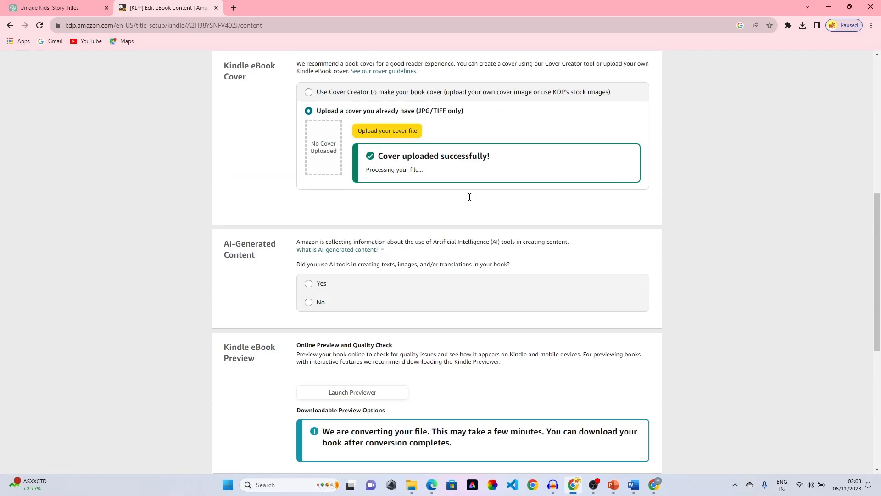
{"action": "scroll", "coordinate": [469, 201], "scroll_direction": "down", "scroll_amount": 2}
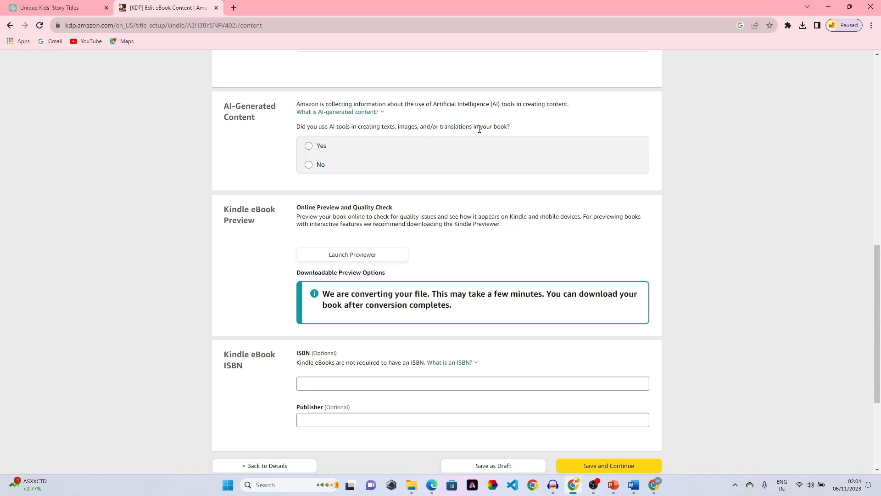
- Declare Yes for AI-generated content after reading its explanation
{"action": "left_click", "coordinate": [351, 112]}
{"action": "mouse_move", "coordinate": [342, 115]}
{"action": "scroll", "coordinate": [267, 152], "scroll_direction": "up", "scroll_amount": 4}
{"action": "scroll", "coordinate": [257, 150], "scroll_direction": "down", "scroll_amount": 2}
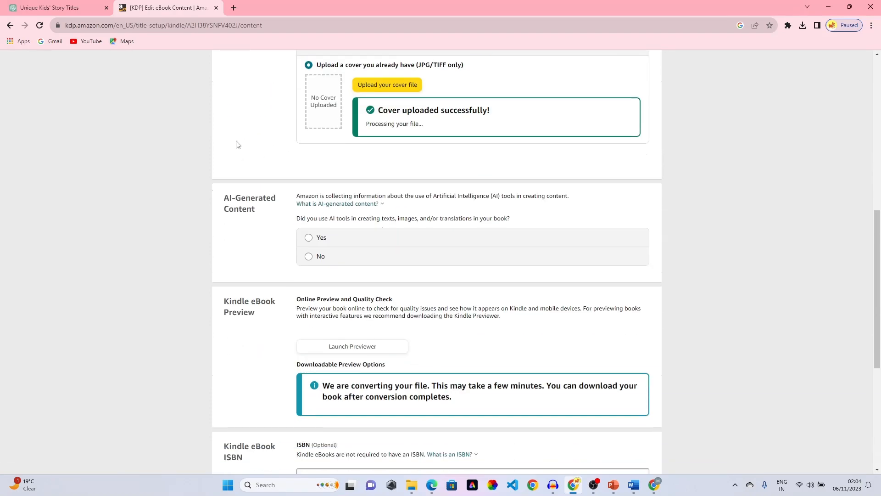
{"action": "left_click", "coordinate": [309, 237]}
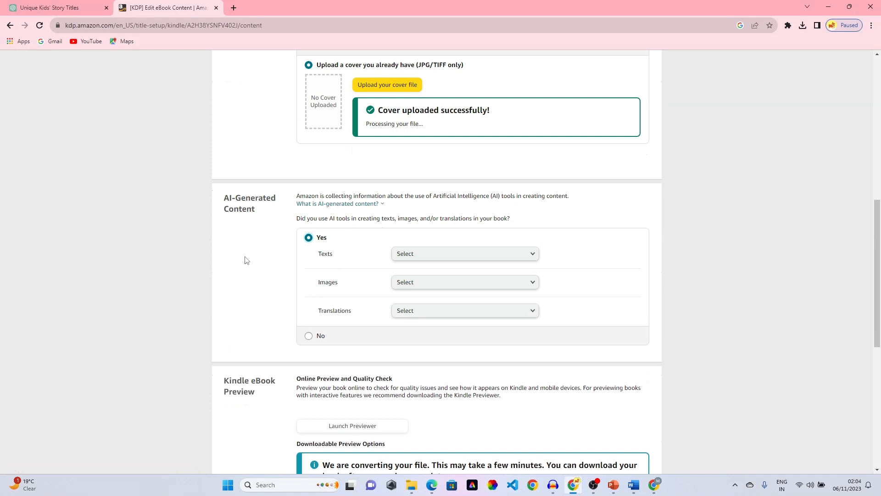
{"action": "scroll", "coordinate": [244, 258], "scroll_direction": "down", "scroll_amount": 2}
- Set AI texts to 'Some sections, with minimal or no editing' with tool 'chagpt'
{"action": "left_click", "coordinate": [477, 164]}
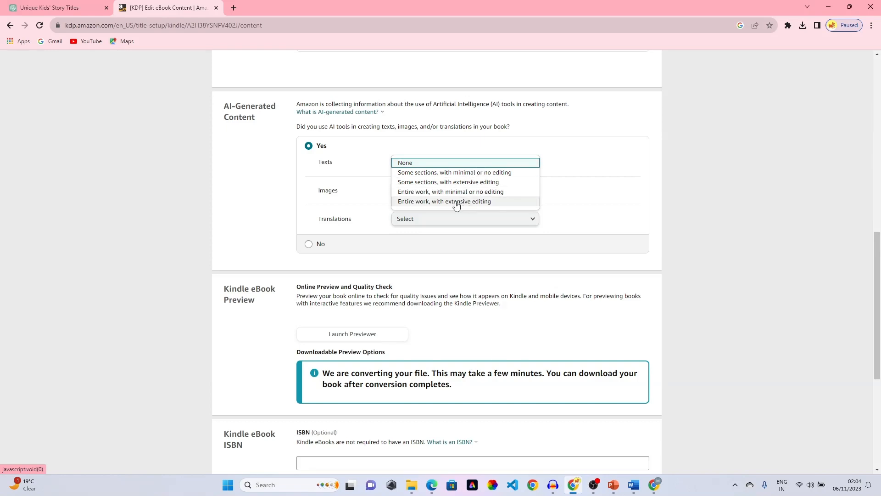
{"action": "left_click", "coordinate": [427, 173]}
{"action": "left_click", "coordinate": [416, 196]}
{"action": "type", "text": "chagpt"}
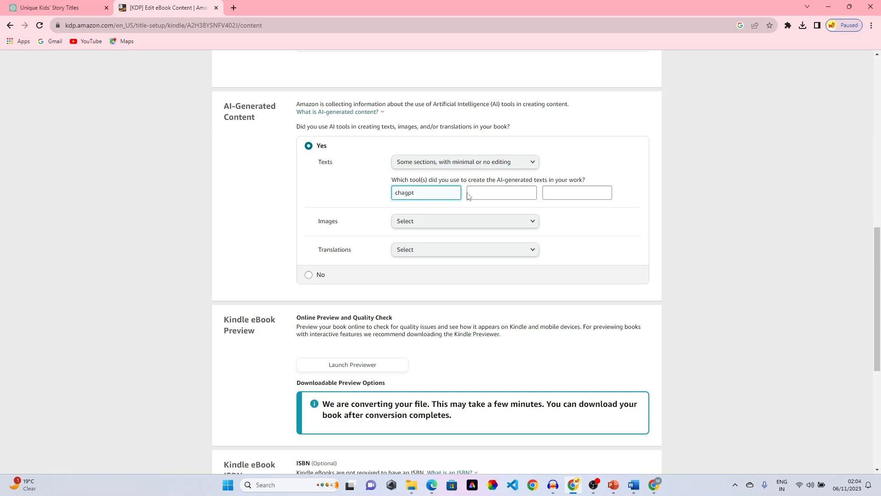
{"action": "left_click", "coordinate": [498, 189]}
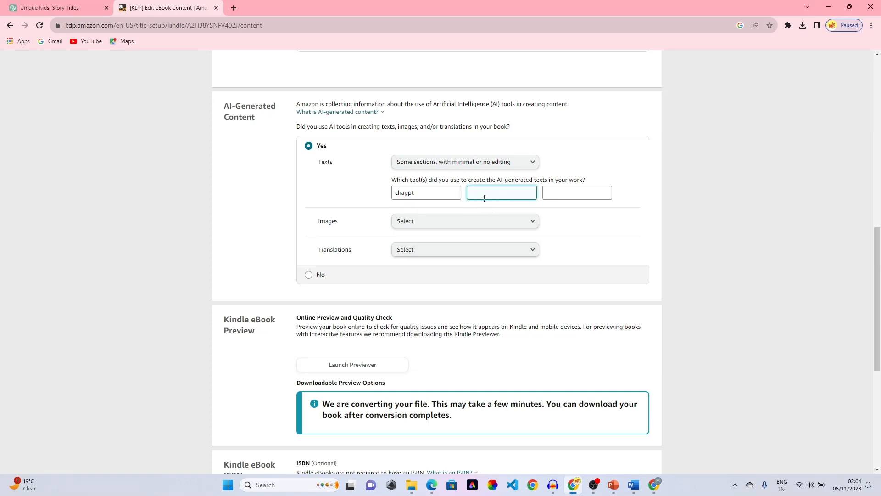
{"action": "left_click", "coordinate": [572, 192]}
- Set both AI-generated Images and Translations to None
{"action": "left_click", "coordinate": [430, 223]}
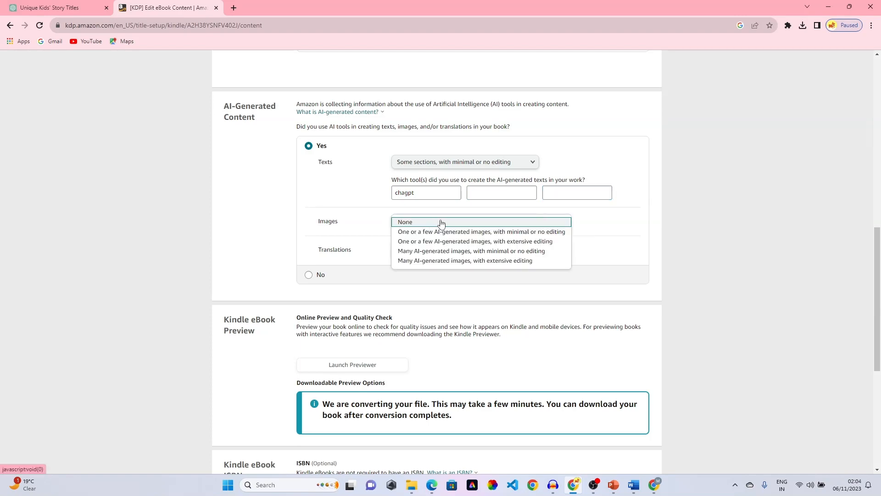
{"action": "left_click", "coordinate": [457, 223]}
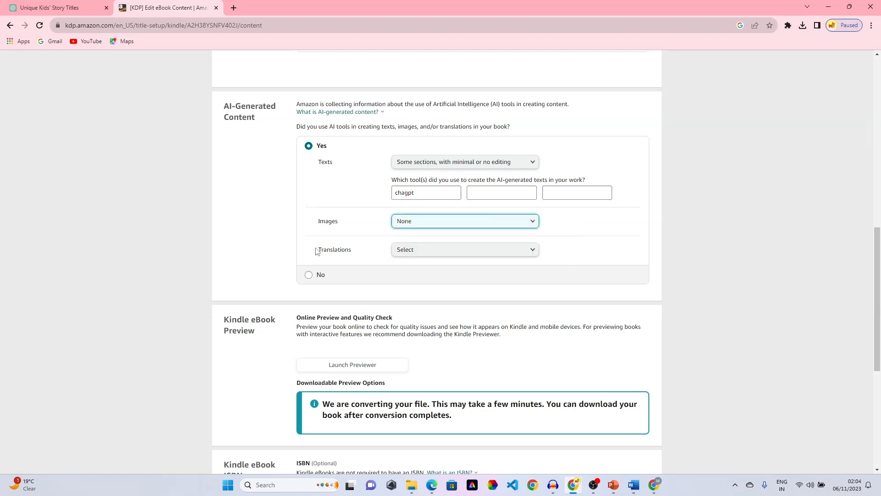
{"action": "left_click", "coordinate": [457, 252]}
{"action": "left_click", "coordinate": [504, 254]}
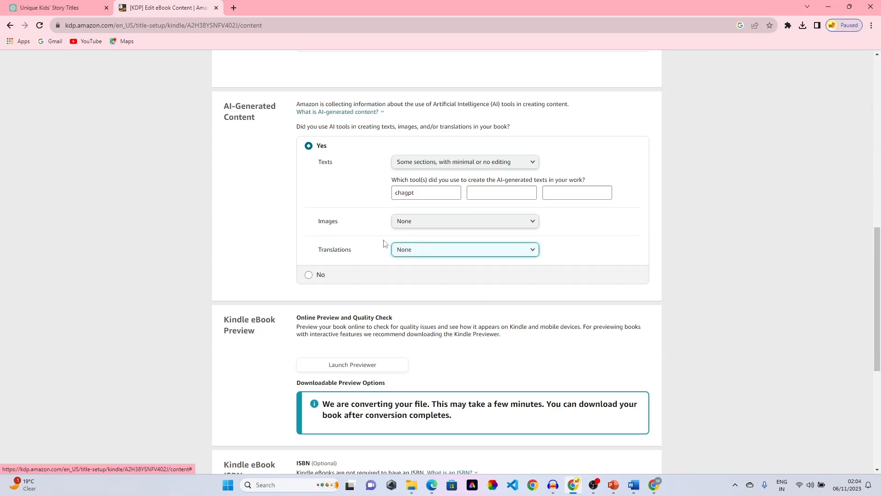
{"action": "scroll", "coordinate": [383, 243], "scroll_direction": "down", "scroll_amount": 4}
{"action": "scroll", "coordinate": [591, 224], "scroll_direction": "up", "scroll_amount": 9}
{"action": "scroll", "coordinate": [590, 223], "scroll_direction": "down", "scroll_amount": 1}
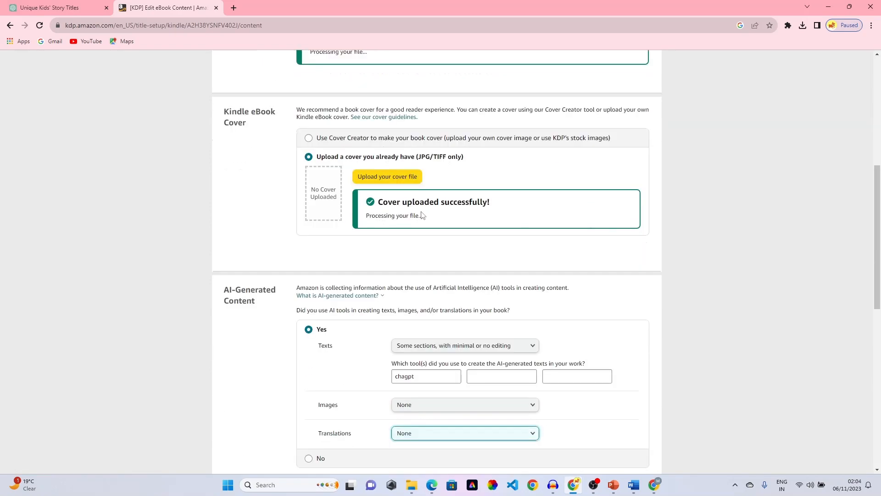
{"action": "scroll", "coordinate": [435, 223], "scroll_direction": "down", "scroll_amount": 10}
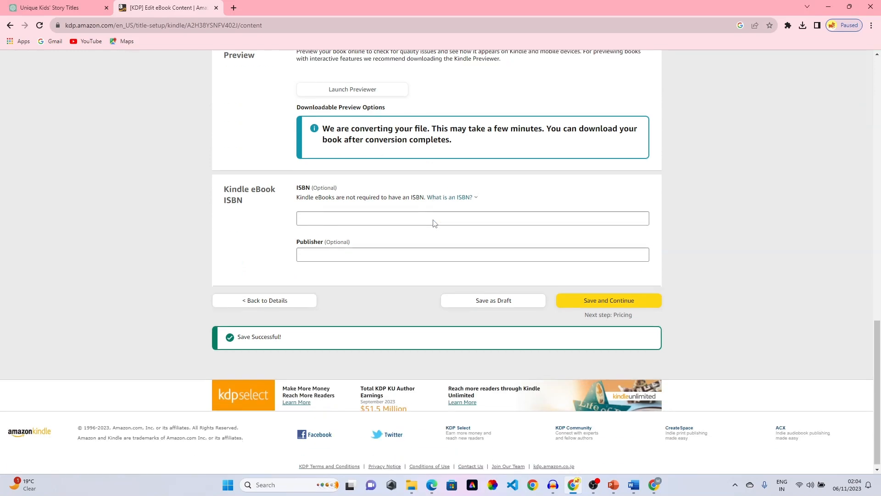
- Scroll to the ISBN section and wait for Save Successful and the finished eBook conversion
{"action": "scroll", "coordinate": [435, 223], "scroll_direction": "up", "scroll_amount": 3}
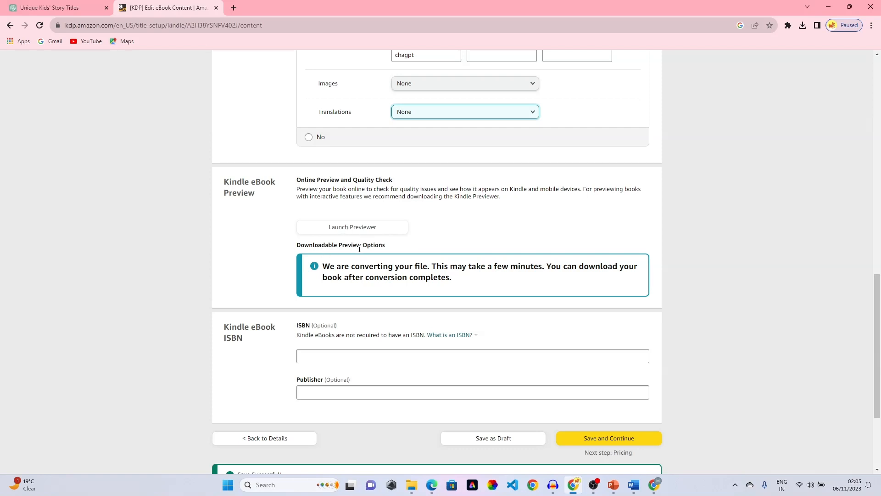
{"action": "scroll", "coordinate": [431, 255], "scroll_direction": "down", "scroll_amount": 2}
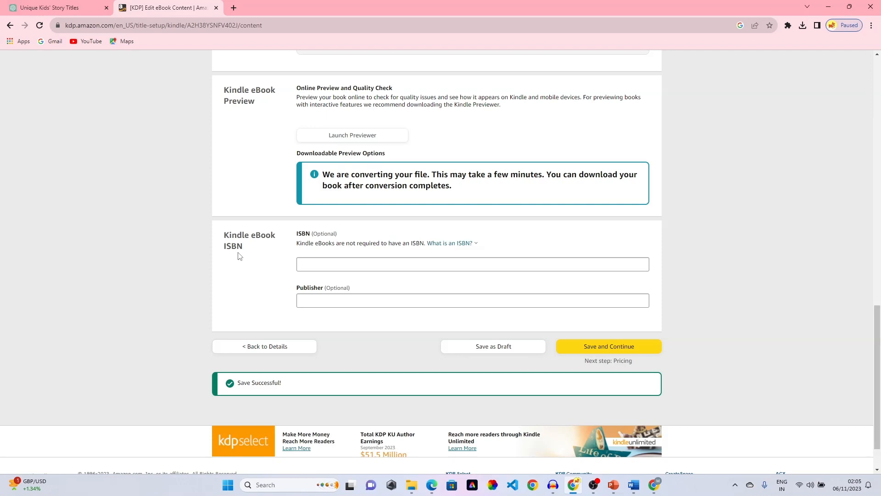
{"action": "scroll", "coordinate": [239, 256], "scroll_direction": "down", "scroll_amount": 1}
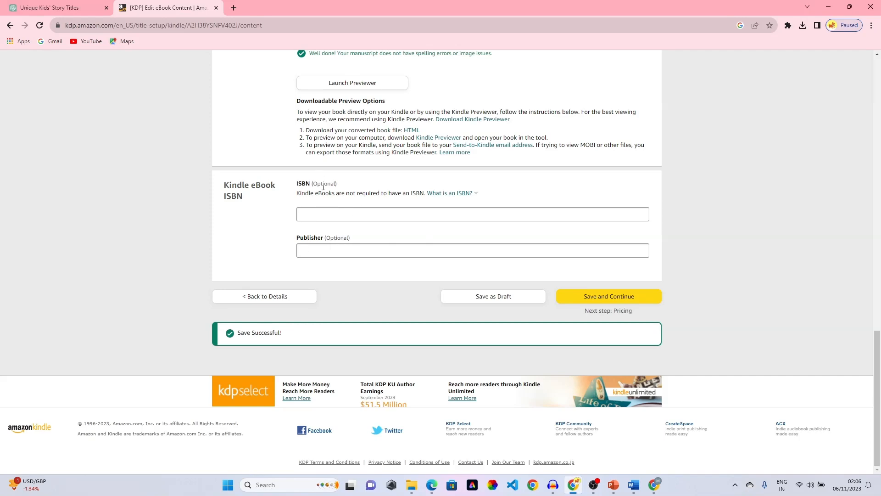
- Launch the online previewer, skip the quality tour, and view the INDEX page on Phone
{"action": "scroll", "coordinate": [419, 203], "scroll_direction": "up", "scroll_amount": 10}
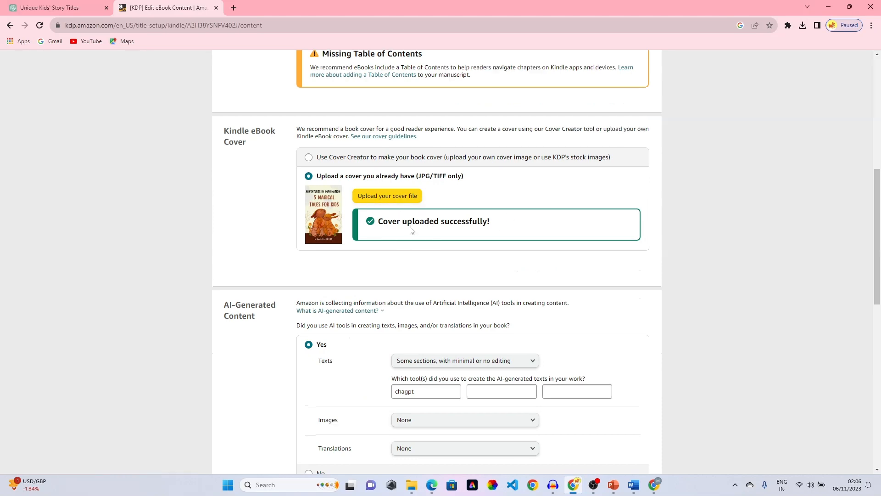
{"action": "scroll", "coordinate": [415, 229], "scroll_direction": "down", "scroll_amount": 10}
{"action": "scroll", "coordinate": [419, 153], "scroll_direction": "up", "scroll_amount": 3}
{"action": "scroll", "coordinate": [419, 154], "scroll_direction": "down", "scroll_amount": 2}
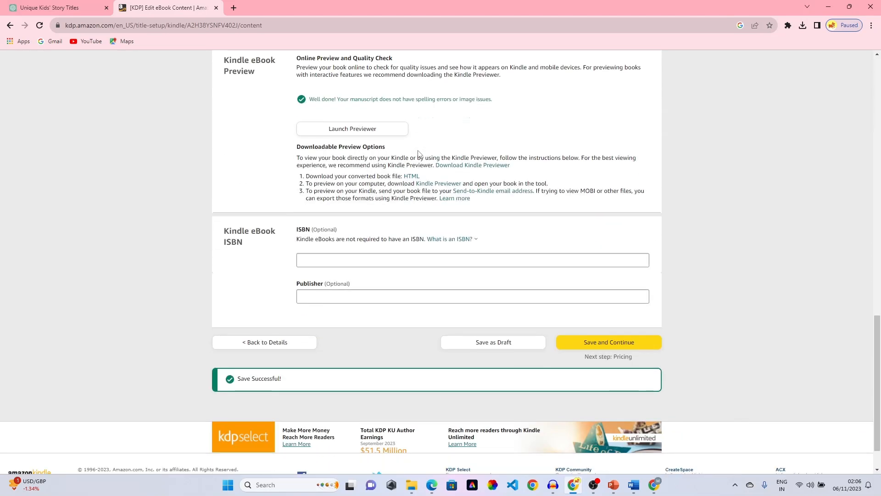
{"action": "left_click", "coordinate": [348, 132]}
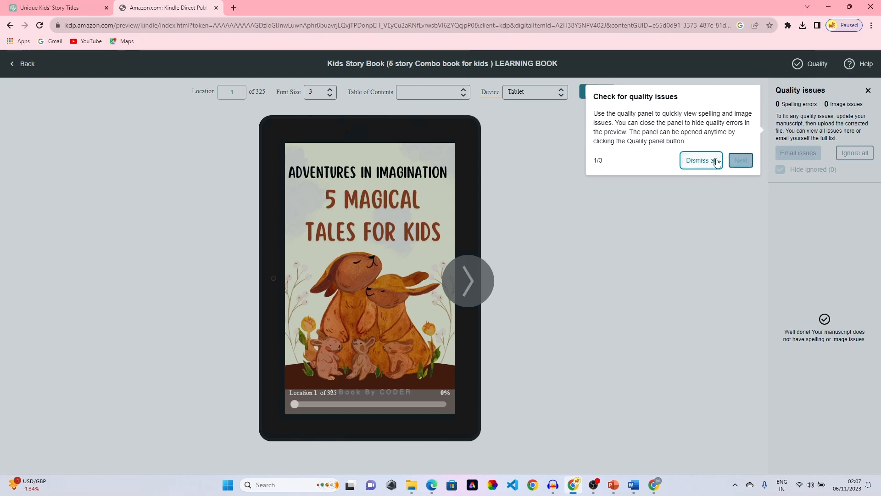
{"action": "left_click", "coordinate": [702, 160]}
{"action": "left_click", "coordinate": [475, 277]}
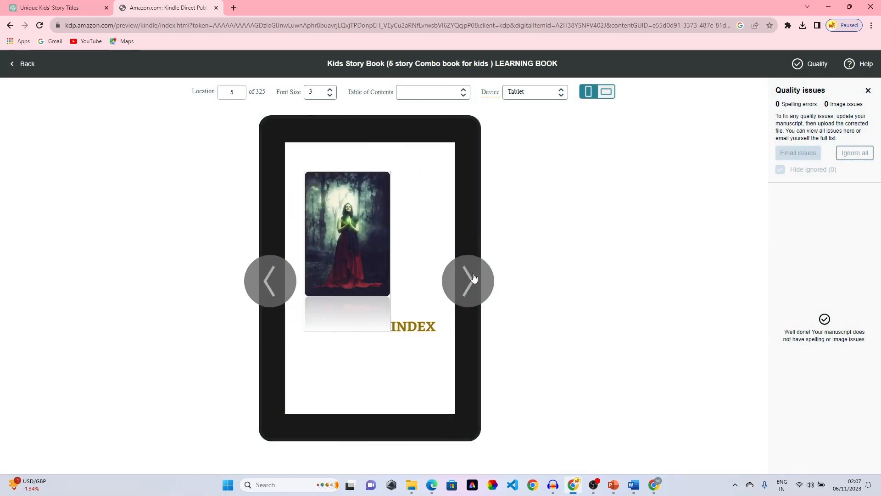
{"action": "left_click", "coordinate": [474, 278]}
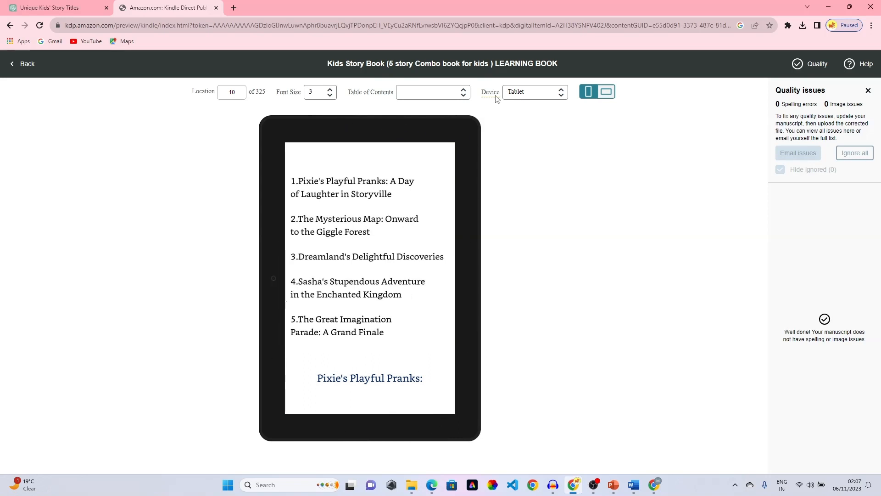
{"action": "left_click", "coordinate": [560, 94]}
{"action": "left_click", "coordinate": [538, 105]}
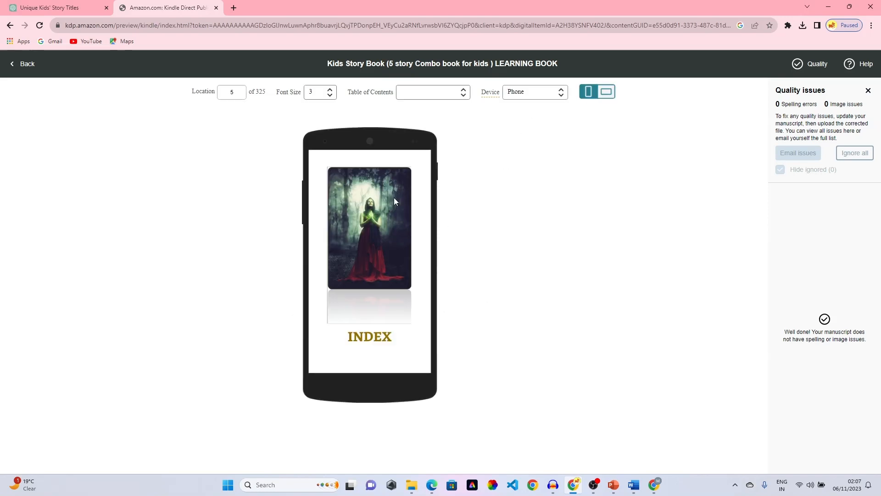
- Page the phone preview from INDEX through the first story to location 60
{"action": "left_click", "coordinate": [434, 234]}
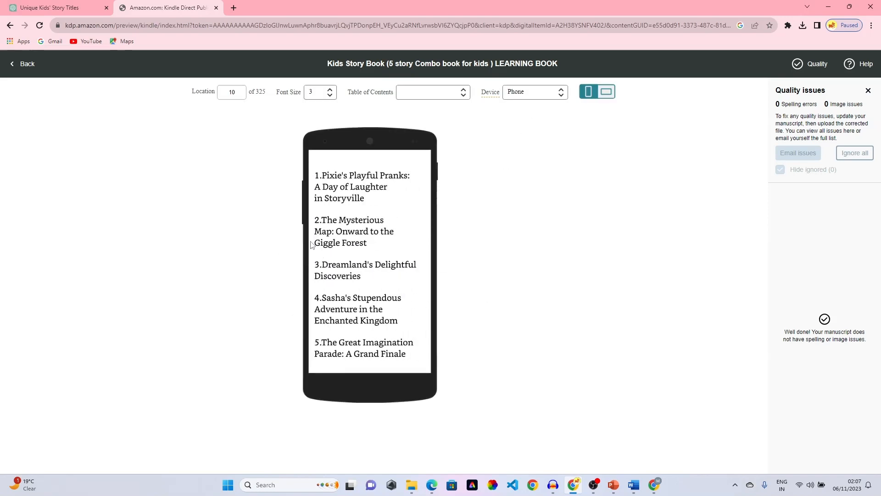
{"action": "left_click", "coordinate": [314, 242]}
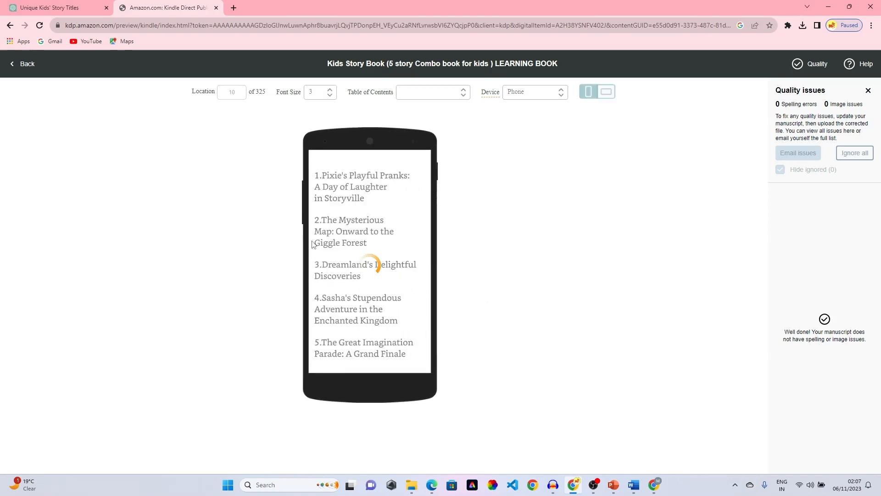
{"action": "left_click", "coordinate": [438, 251]}
{"action": "left_click", "coordinate": [438, 250]}
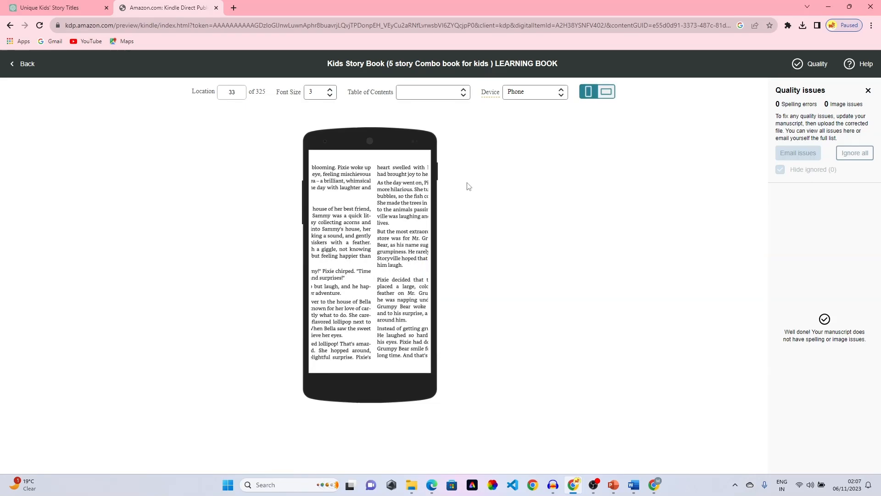
{"action": "left_click", "coordinate": [443, 245]}
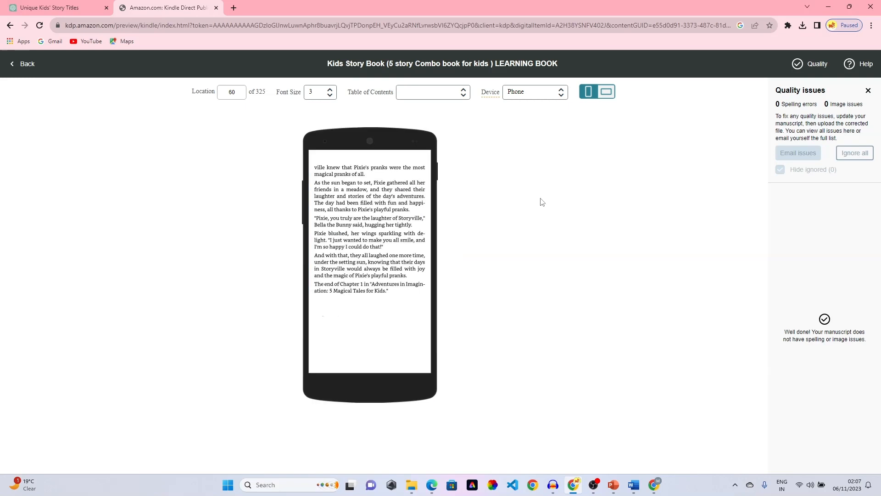
{"action": "left_click", "coordinate": [330, 93]}
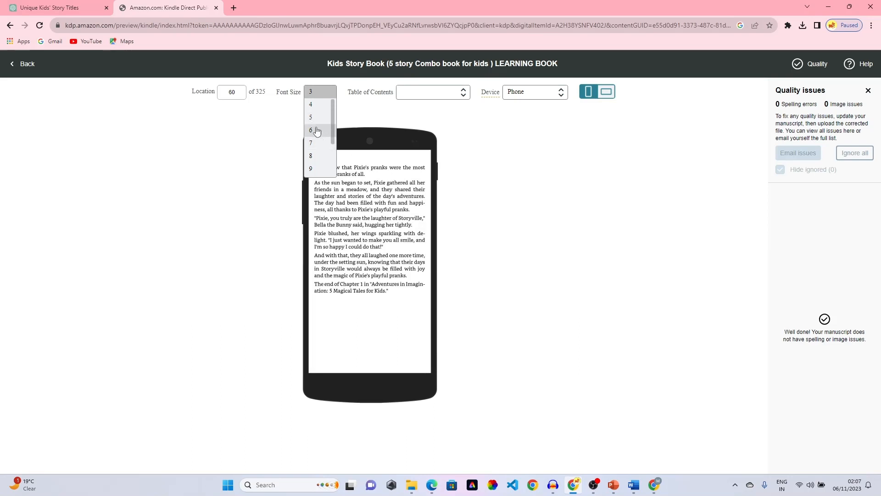
- Preview in landscape at font size 8 into The Mysterious Map, then exit the previewer
{"action": "left_click", "coordinate": [607, 91]}
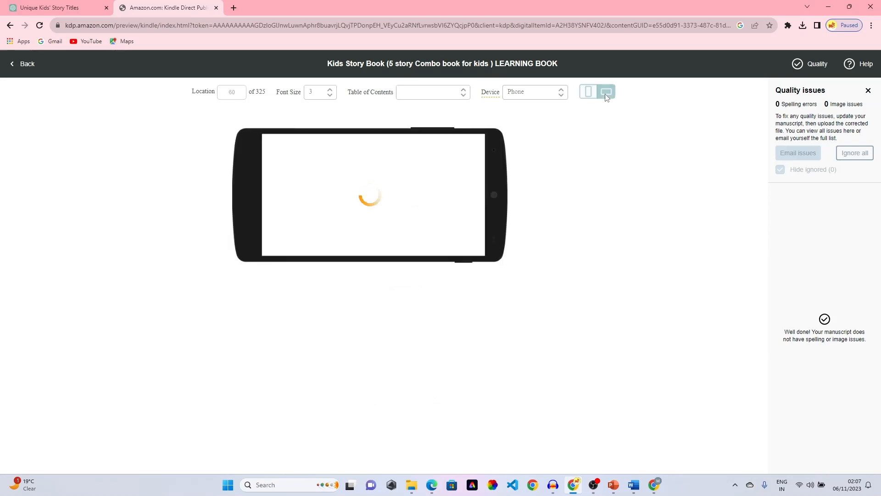
{"action": "left_click", "coordinate": [328, 93]}
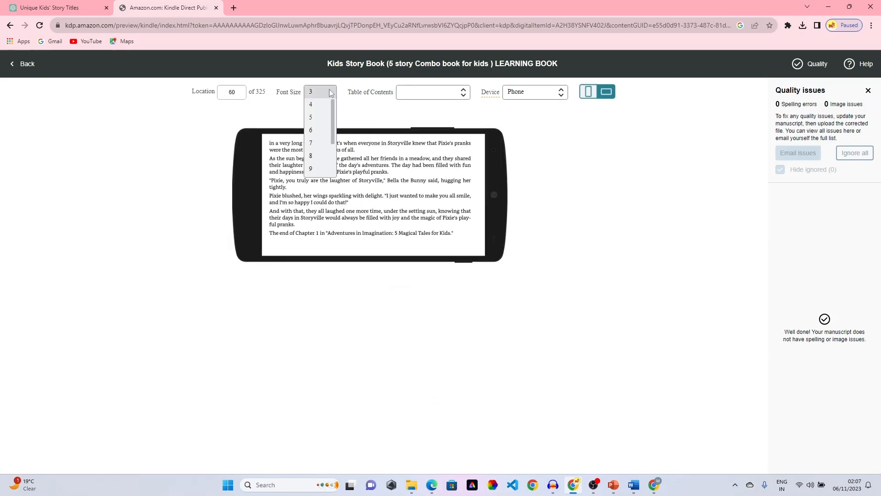
{"action": "left_click", "coordinate": [317, 156]}
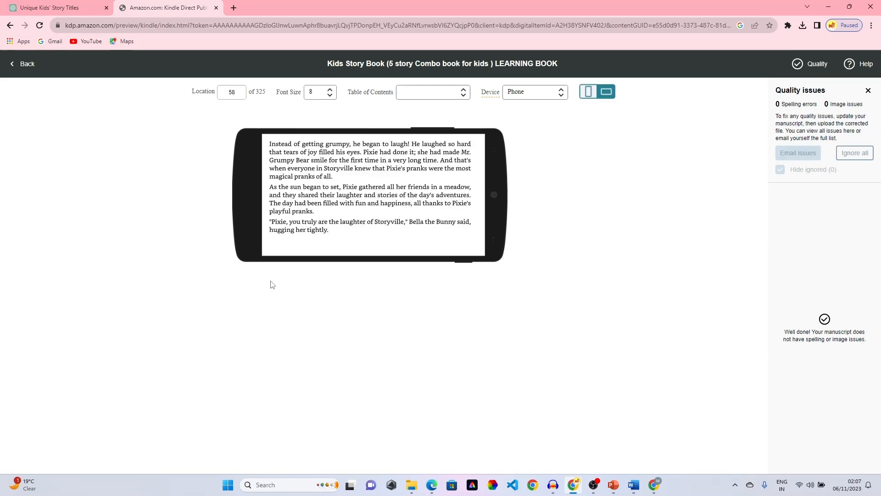
{"action": "left_click", "coordinate": [490, 189]}
{"action": "left_click", "coordinate": [495, 186]}
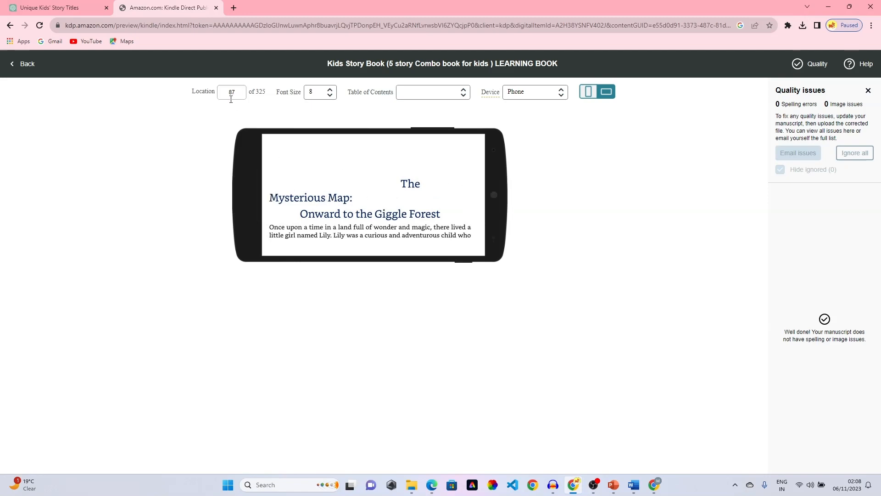
{"action": "left_click", "coordinate": [869, 90]}
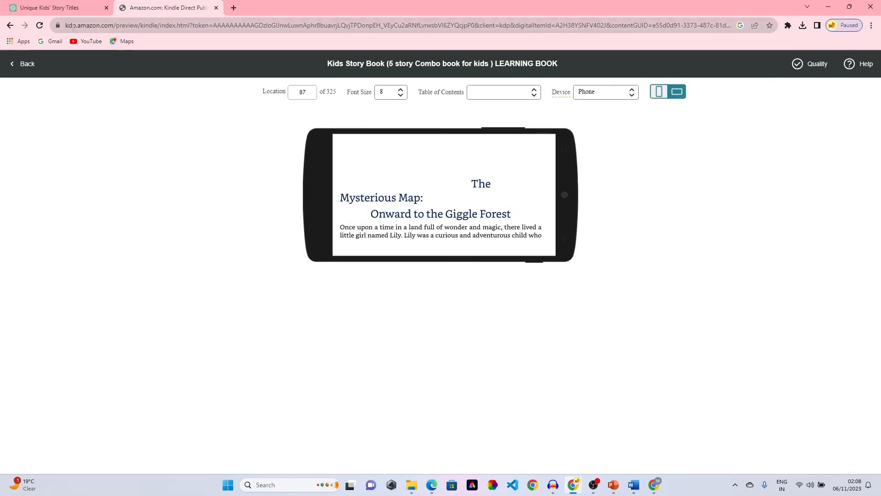
{"action": "left_click", "coordinate": [9, 26]}
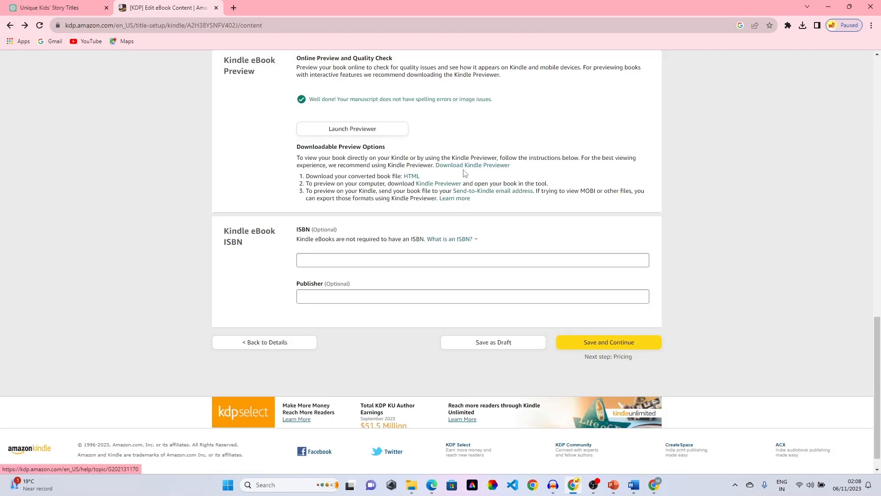
- Save the eBook content and continue to the Kindle eBook Pricing page
{"action": "left_click", "coordinate": [613, 342]}
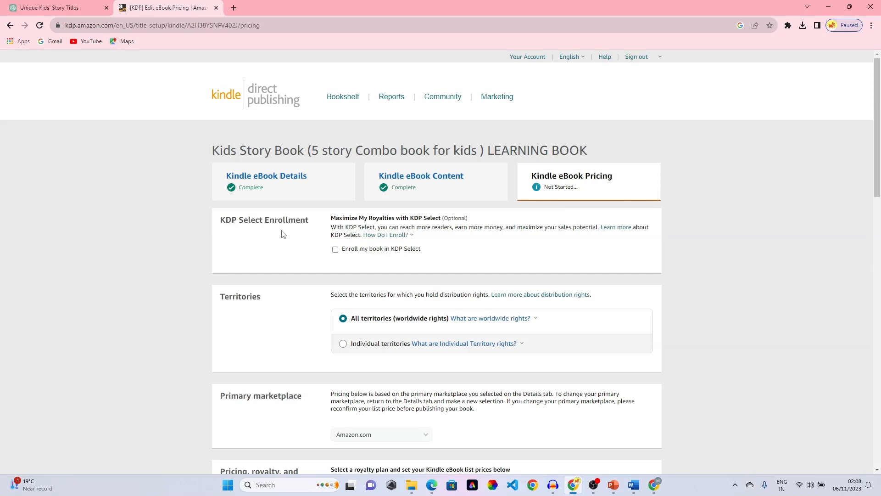
- Enroll the book in KDP Select and review territories and primary marketplace below
{"action": "scroll", "coordinate": [248, 178], "scroll_direction": "down", "scroll_amount": 1}
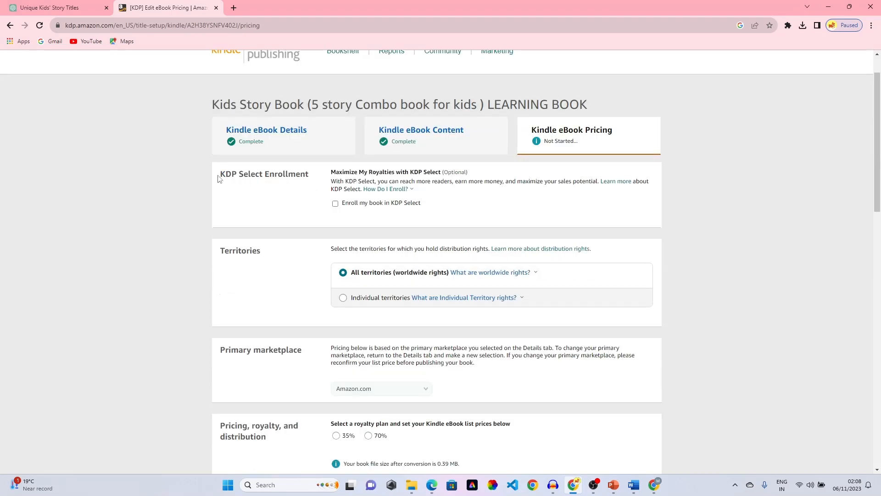
{"action": "left_click", "coordinate": [336, 204]}
{"action": "scroll", "coordinate": [290, 152], "scroll_direction": "down", "scroll_amount": 3}
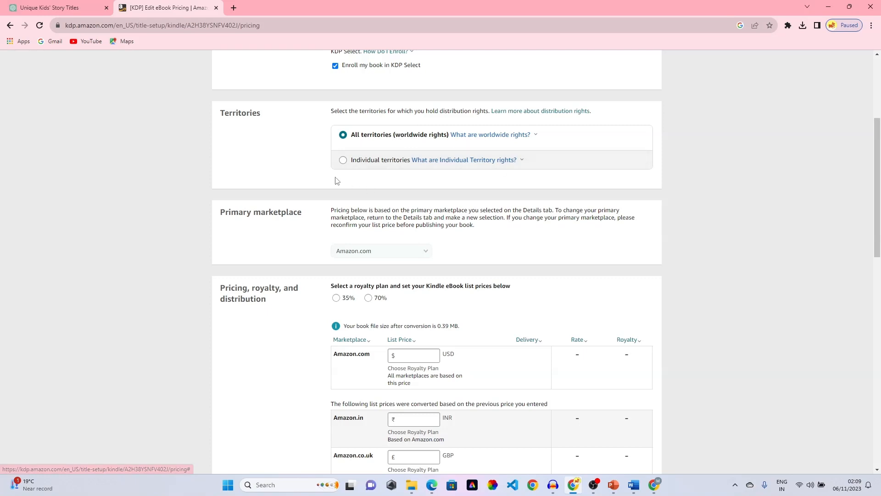
{"action": "scroll", "coordinate": [335, 179], "scroll_direction": "down", "scroll_amount": 2}
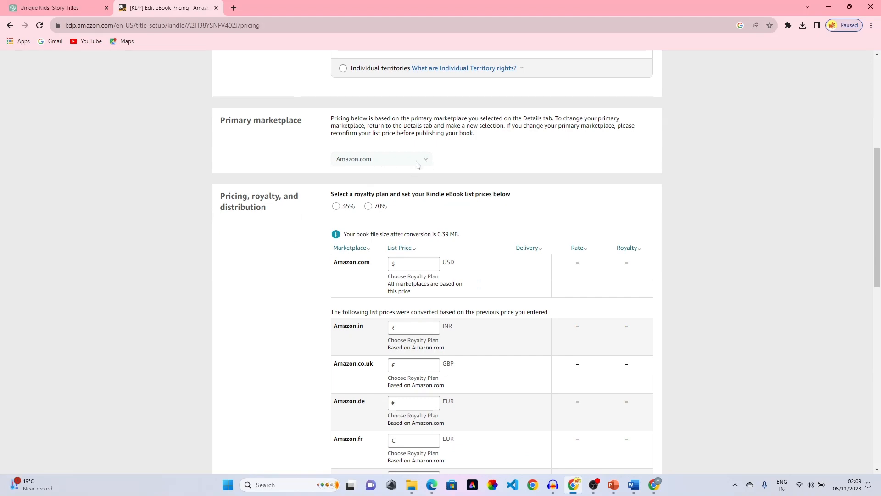
{"action": "scroll", "coordinate": [418, 165], "scroll_direction": "up", "scroll_amount": 6}
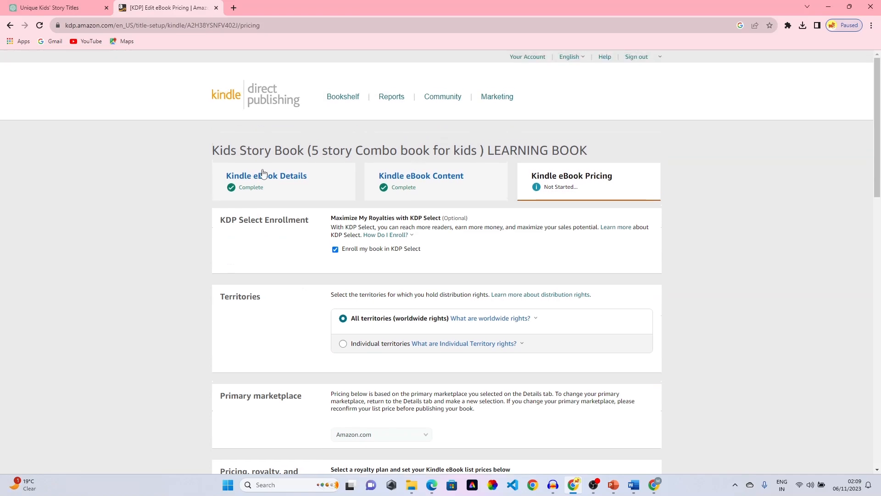
{"action": "scroll", "coordinate": [475, 190], "scroll_direction": "down", "scroll_amount": 6}
{"action": "scroll", "coordinate": [437, 168], "scroll_direction": "up", "scroll_amount": 2}
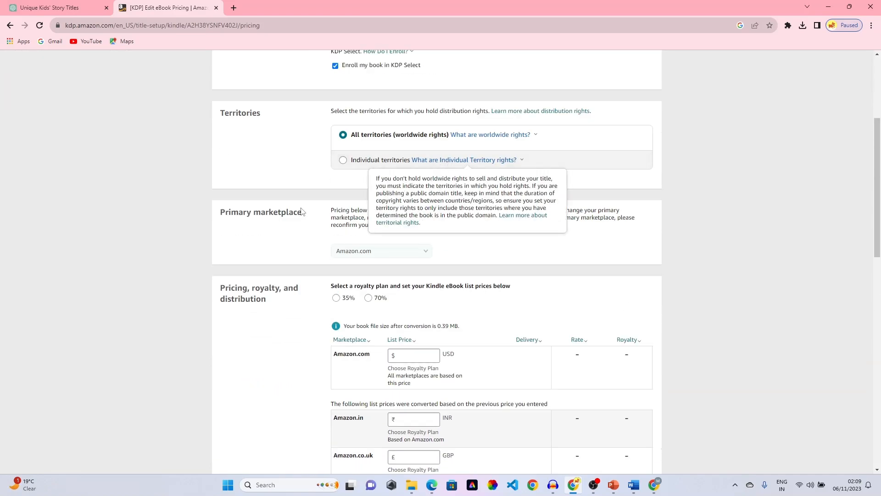
{"action": "scroll", "coordinate": [299, 237], "scroll_direction": "down", "scroll_amount": 3}
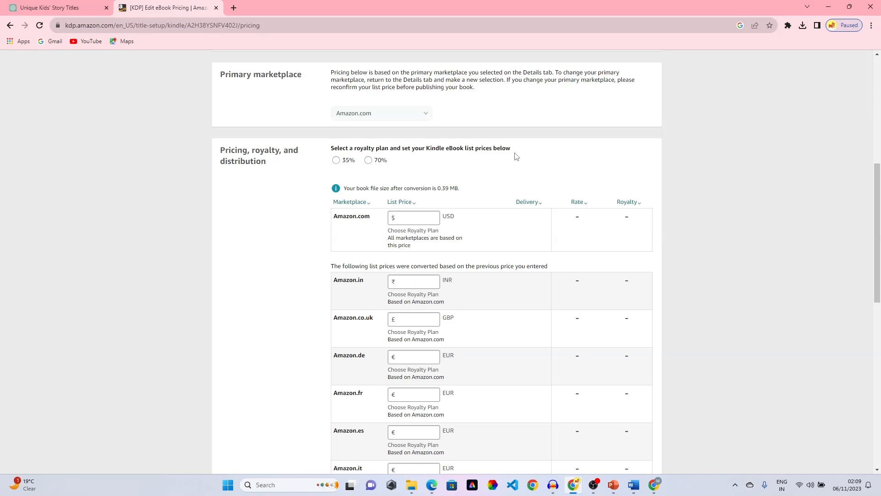
- Enter a 12 USD Amazon.com list price and select the 70% royalty plan
{"action": "left_click", "coordinate": [336, 162]}
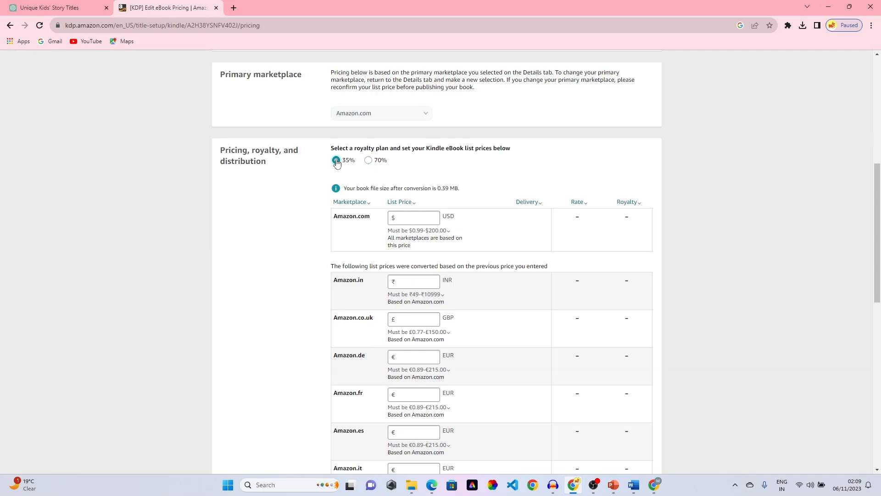
{"action": "left_click", "coordinate": [421, 217]}
{"action": "left_click", "coordinate": [399, 284]}
{"action": "left_click", "coordinate": [416, 294]}
{"action": "left_click", "coordinate": [410, 218]}
{"action": "type", "text": "12"}
{"action": "left_click", "coordinate": [454, 237]}
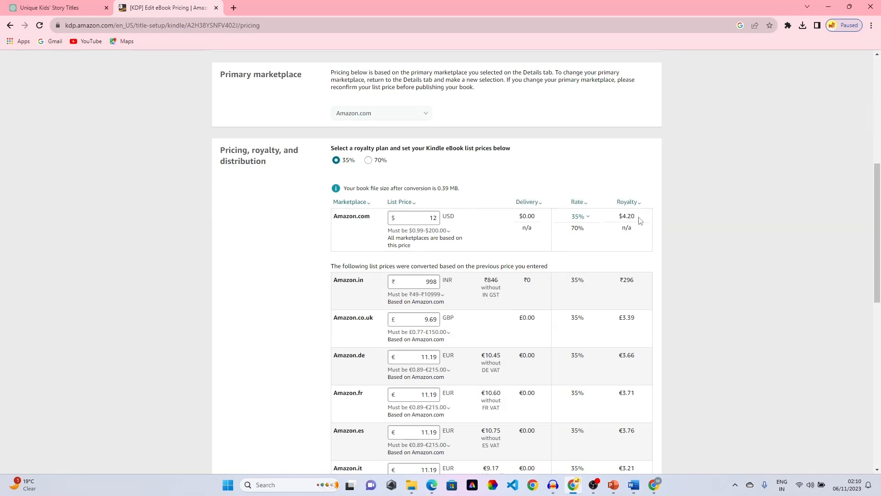
{"action": "left_click", "coordinate": [369, 160]}
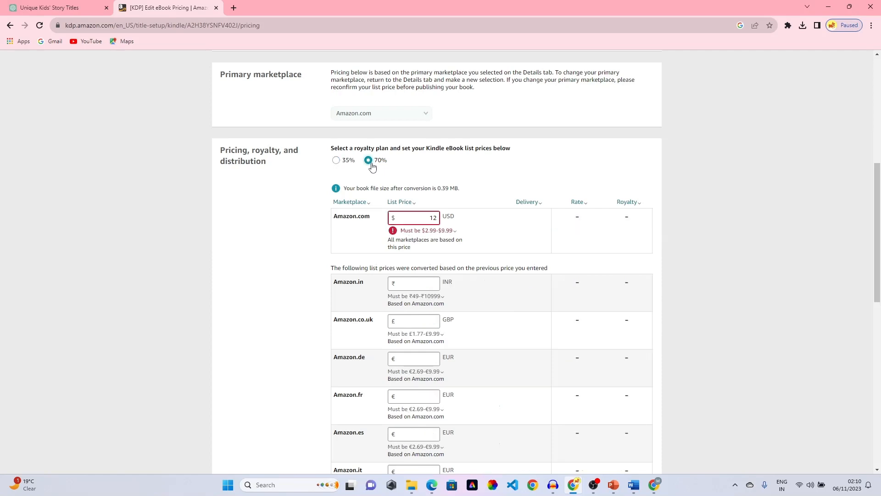
- Change the Amazon.com list price to $8.00 so other marketplaces reconvert
{"action": "mouse_move", "coordinate": [436, 232]}
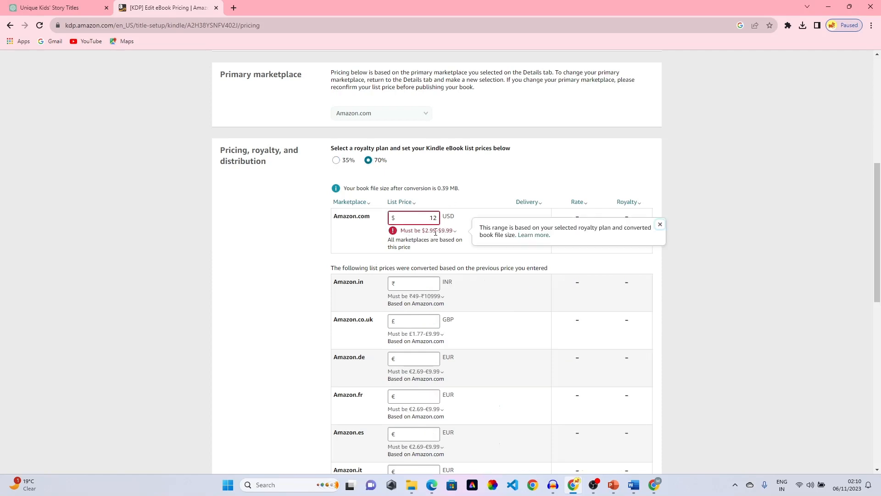
{"action": "left_click", "coordinate": [437, 216]}
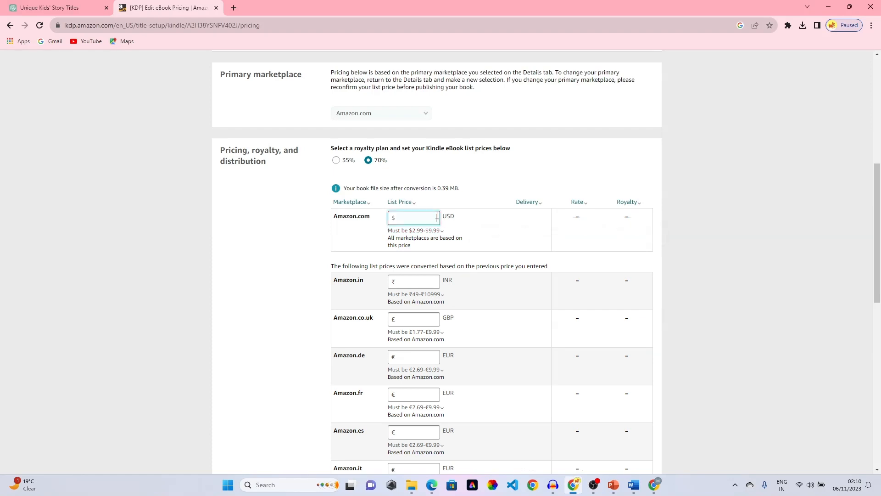
{"action": "type", "text": "8"}
{"action": "left_click", "coordinate": [473, 224]}
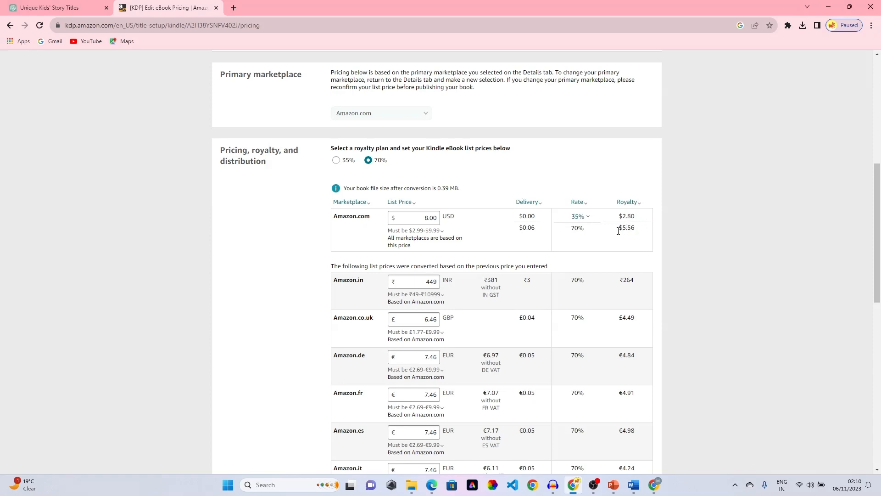
- Check the 35% rate explanation and review converted royalties, including ₹264 for Amazon.in
{"action": "left_click", "coordinate": [586, 218]}
{"action": "left_click", "coordinate": [669, 180]}
{"action": "scroll", "coordinate": [589, 240], "scroll_direction": "down", "scroll_amount": 1}
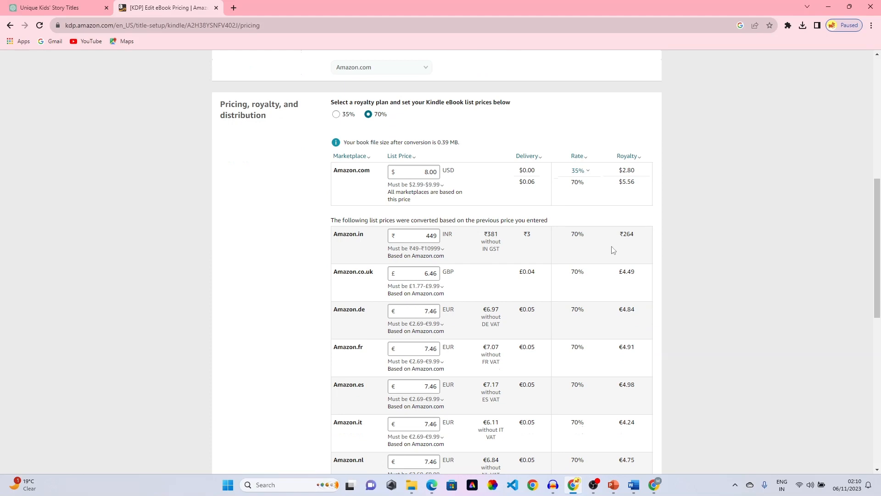
{"action": "scroll", "coordinate": [606, 275], "scroll_direction": "down", "scroll_amount": 1}
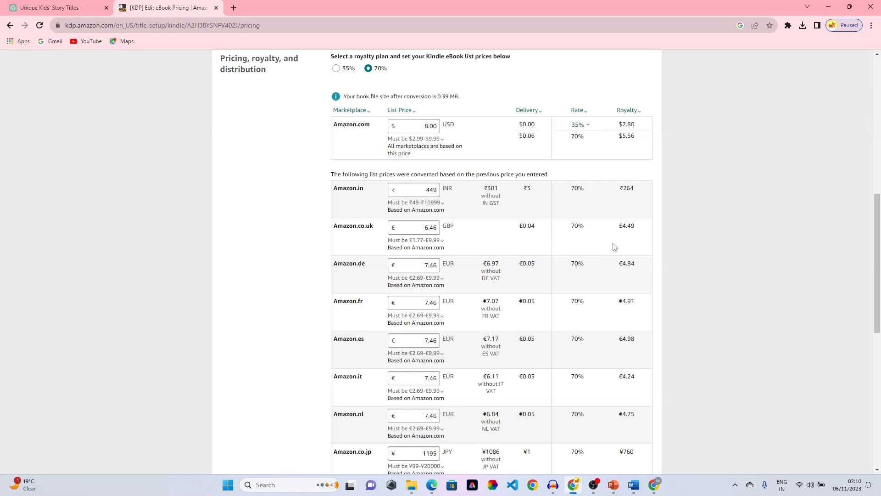
{"action": "scroll", "coordinate": [615, 243], "scroll_direction": "up", "scroll_amount": 1}
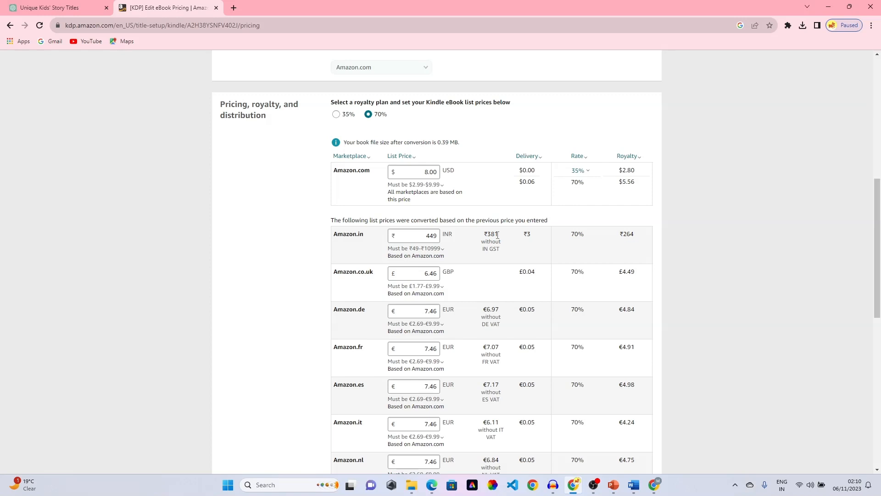
{"action": "left_click_drag", "start_coordinate": [643, 235], "coordinate": [605, 240]}
{"action": "left_click", "coordinate": [616, 248]}
{"action": "scroll", "coordinate": [492, 246], "scroll_direction": "down", "scroll_amount": 10}
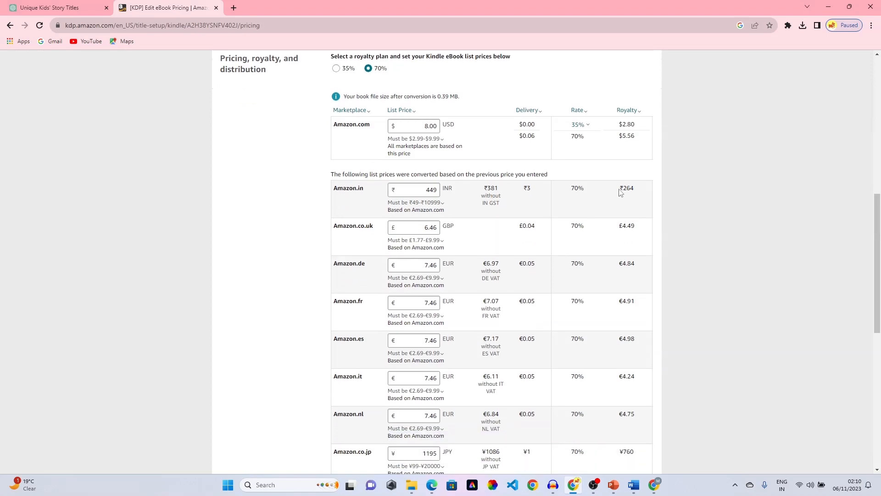
{"action": "scroll", "coordinate": [562, 224], "scroll_direction": "up", "scroll_amount": 11}
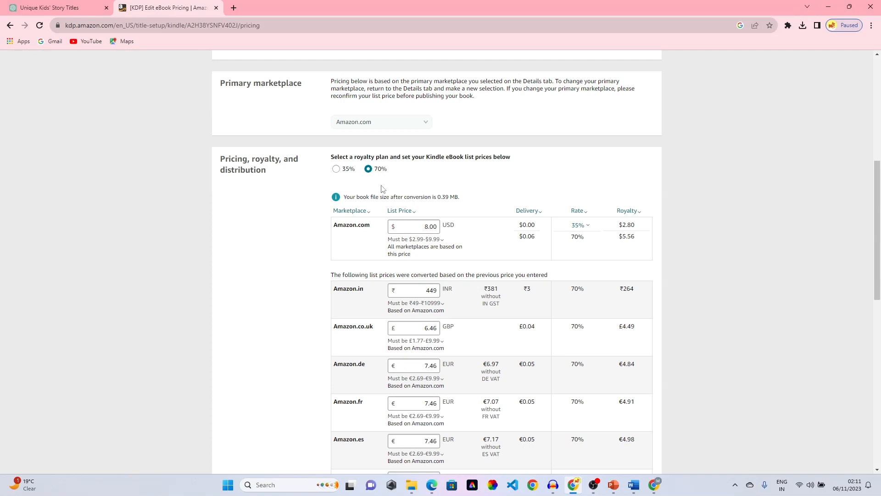
{"action": "left_click", "coordinate": [336, 169]}
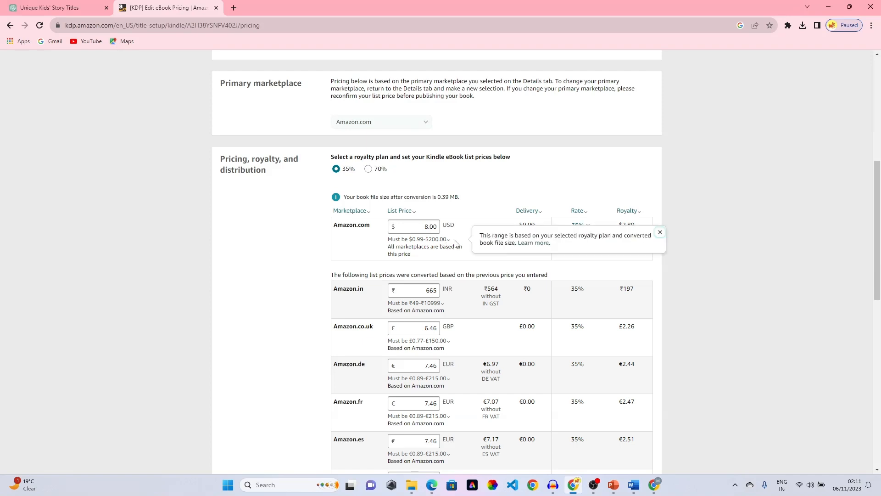
{"action": "left_click", "coordinate": [368, 169]}
{"action": "mouse_move", "coordinate": [417, 245]}
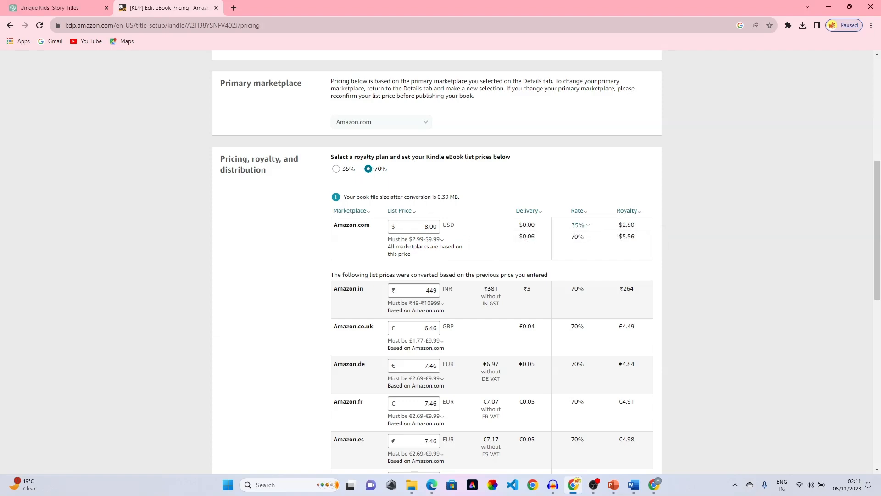
{"action": "scroll", "coordinate": [527, 235], "scroll_direction": "down", "scroll_amount": 7}
{"action": "scroll", "coordinate": [527, 235], "scroll_direction": "down", "scroll_amount": 4}
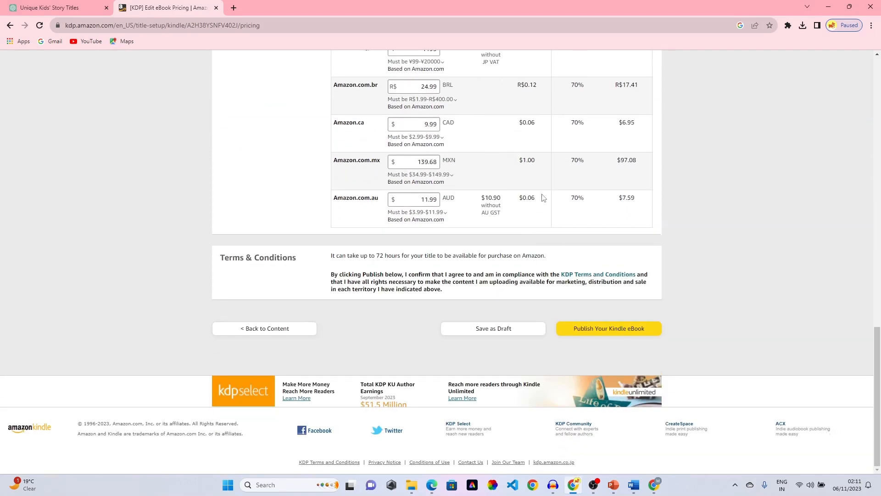
{"action": "scroll", "coordinate": [543, 197], "scroll_direction": "up", "scroll_amount": 9}
{"action": "scroll", "coordinate": [522, 272], "scroll_direction": "down", "scroll_amount": 5}
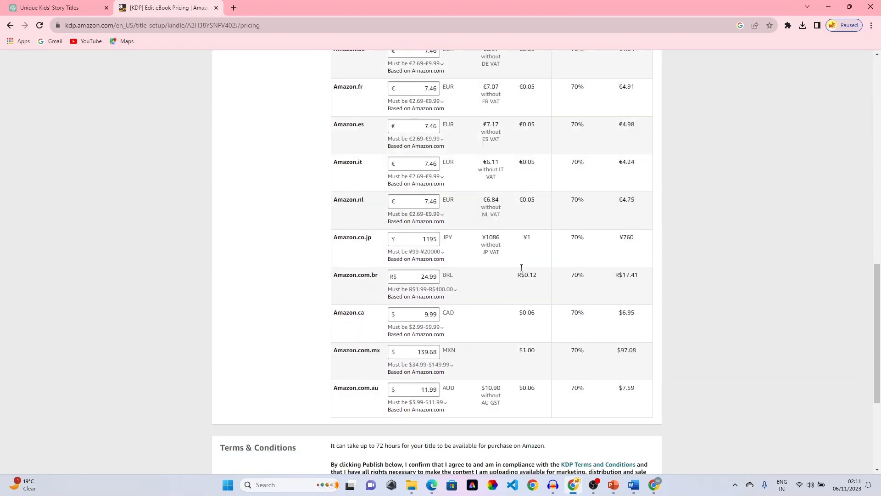
{"action": "scroll", "coordinate": [522, 272], "scroll_direction": "down", "scroll_amount": 5}
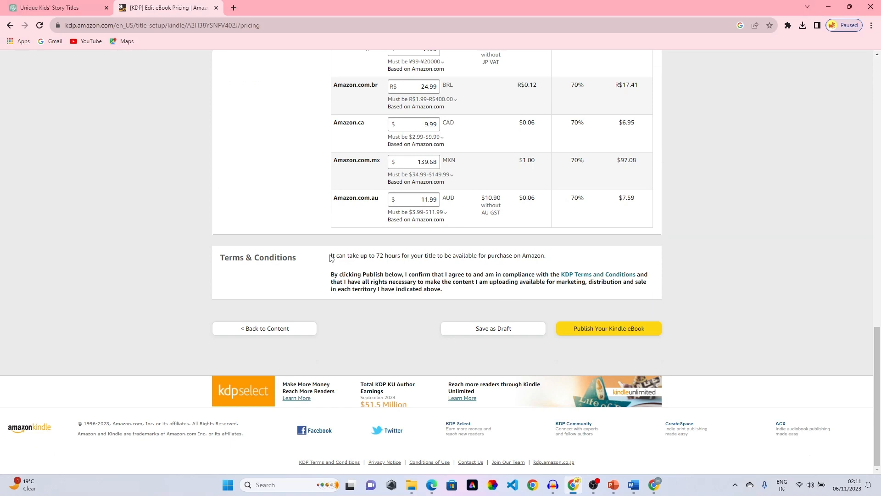
{"action": "left_click_drag", "start_coordinate": [327, 257], "coordinate": [581, 265]}
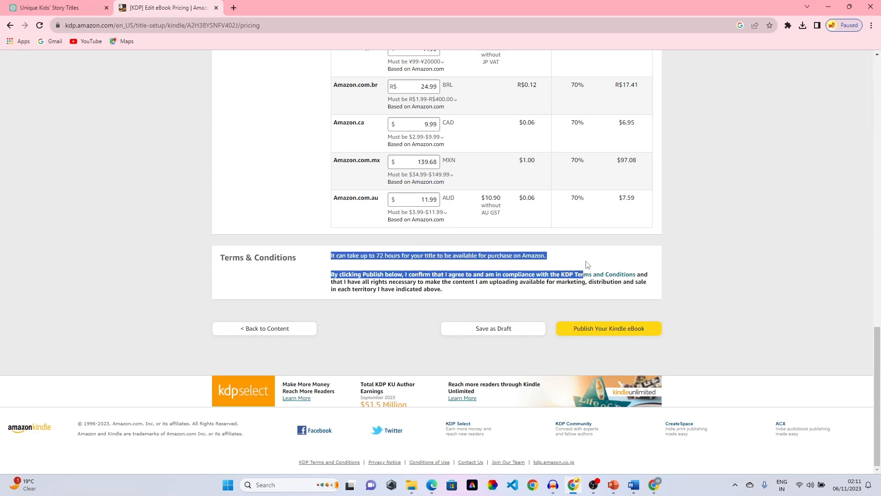
{"action": "left_click", "coordinate": [393, 265]}
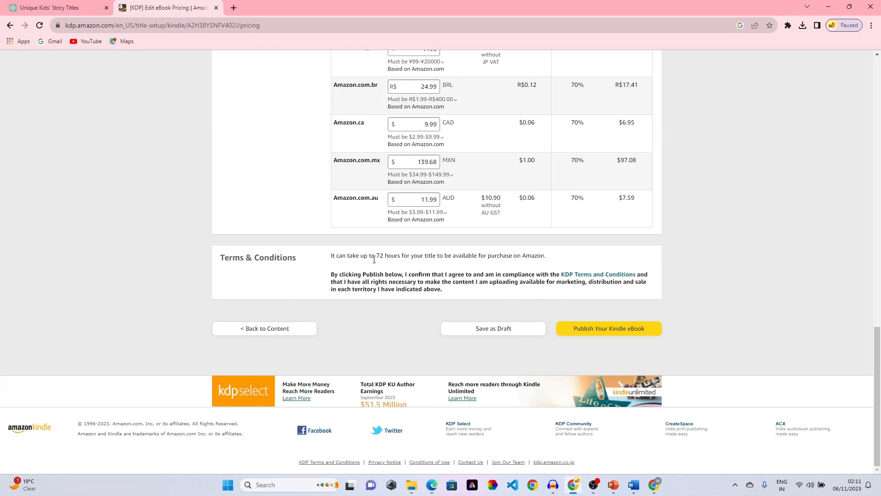
{"action": "left_click", "coordinate": [617, 332]}
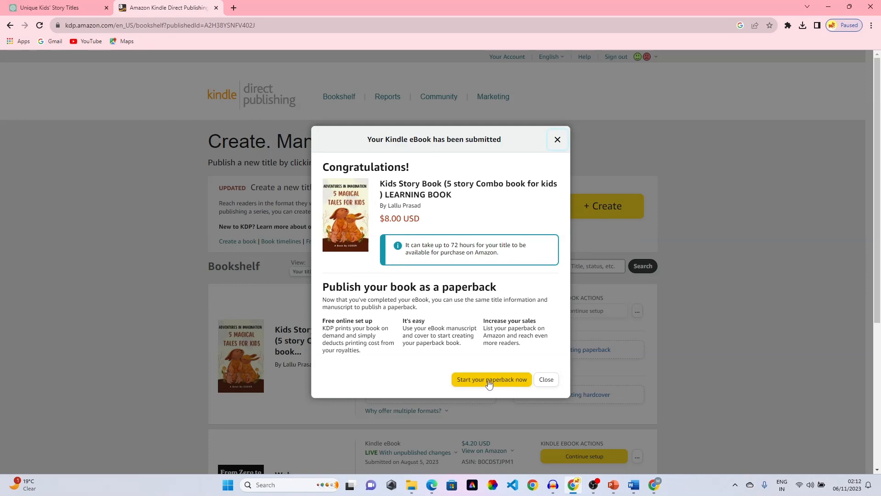
- Close the submission confirmation to see the eBook In Review on the Bookshelf
{"action": "left_click", "coordinate": [547, 380]}
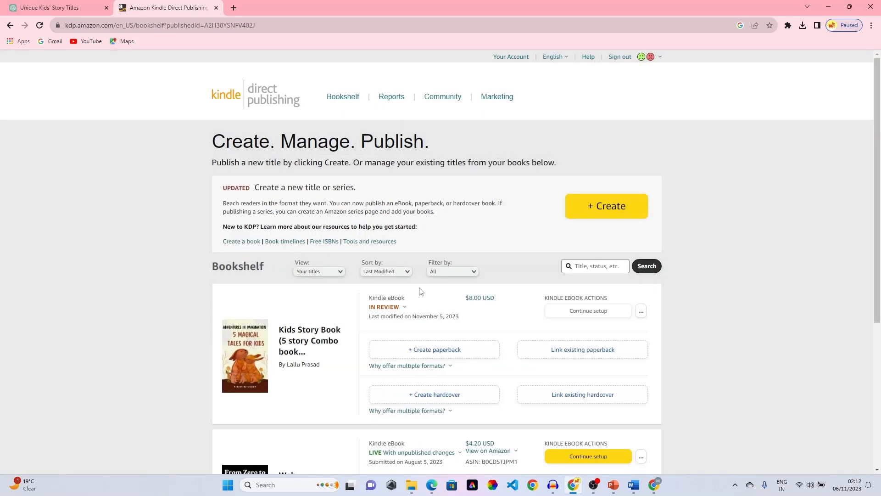
{"action": "left_click", "coordinate": [402, 310]}
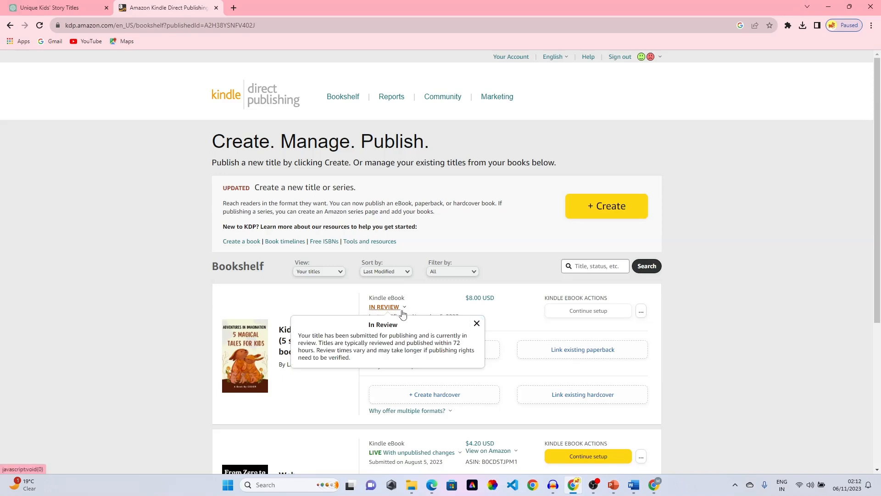
{"action": "left_click", "coordinate": [438, 302]}
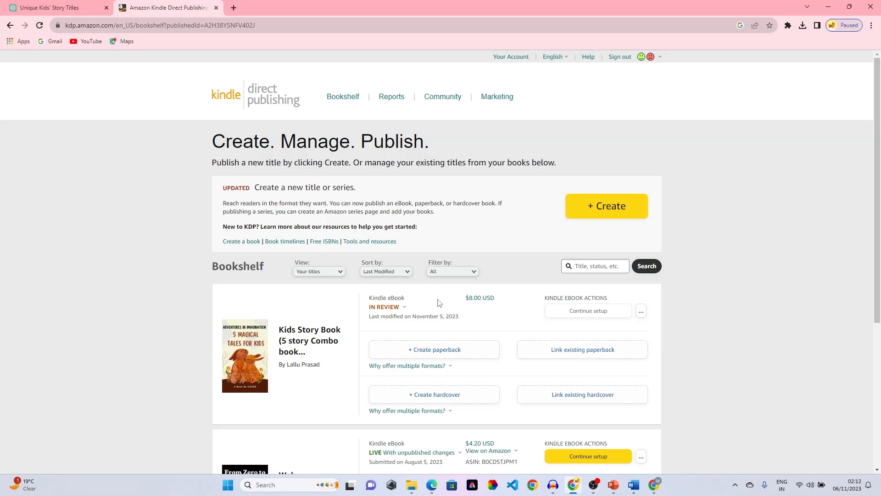
{"action": "left_click", "coordinate": [388, 309]}
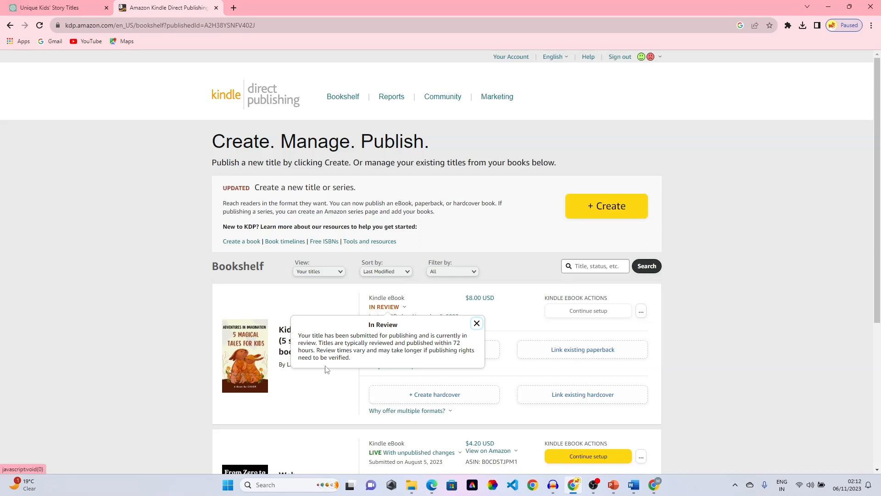
{"action": "left_click", "coordinate": [374, 421]}
{"action": "scroll", "coordinate": [413, 354], "scroll_direction": "down", "scroll_amount": 1}
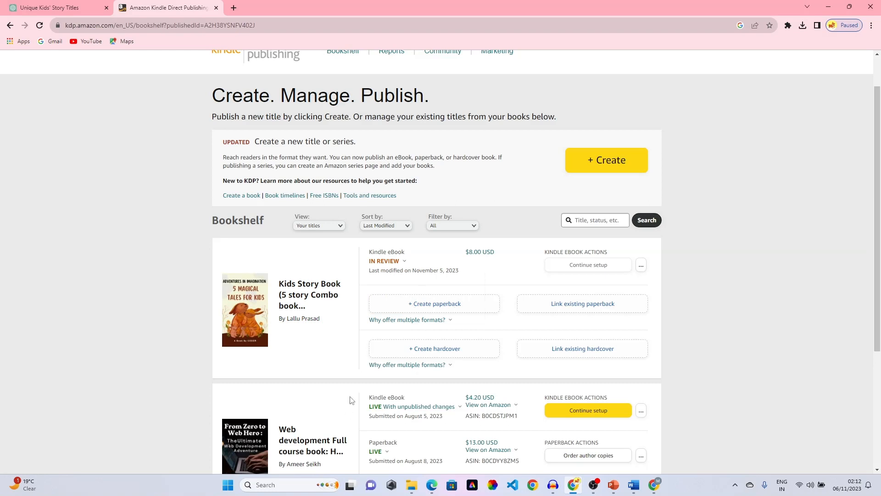
{"action": "scroll", "coordinate": [350, 404], "scroll_direction": "down", "scroll_amount": 2}
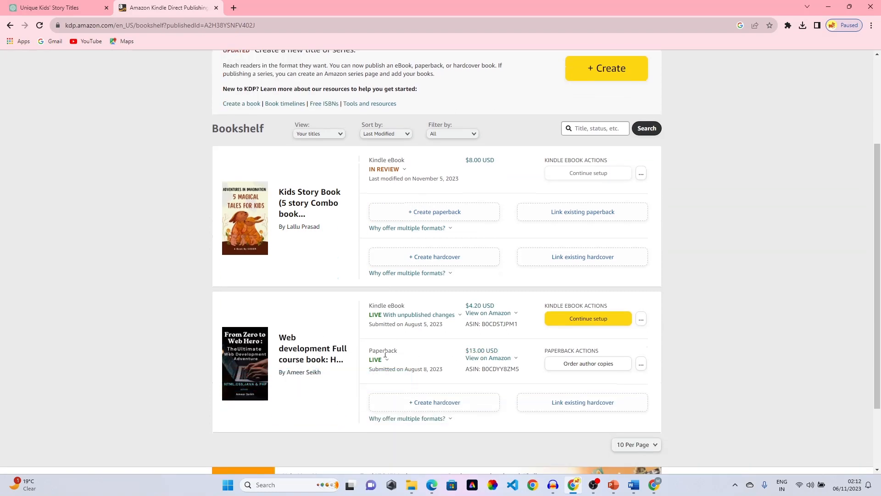
{"action": "scroll", "coordinate": [376, 349], "scroll_direction": "up", "scroll_amount": 2}
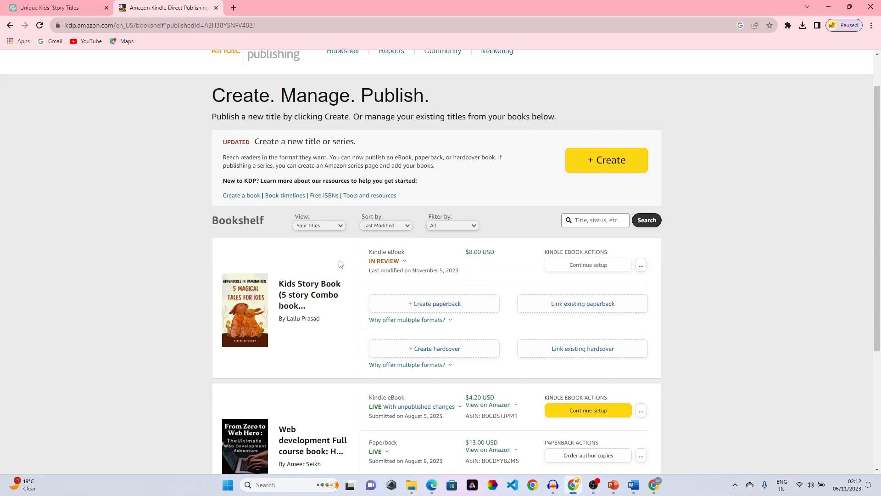
{"action": "scroll", "coordinate": [385, 260], "scroll_direction": "down", "scroll_amount": 4}
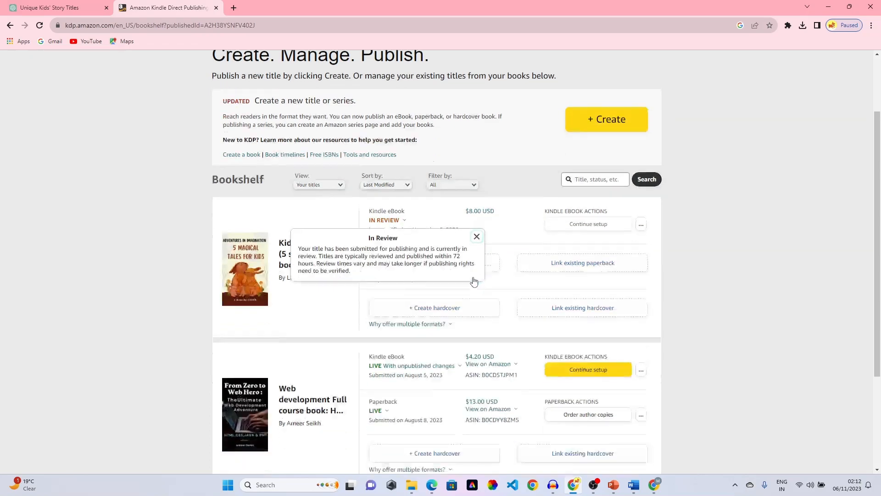
{"action": "scroll", "coordinate": [349, 257], "scroll_direction": "up", "scroll_amount": 4}
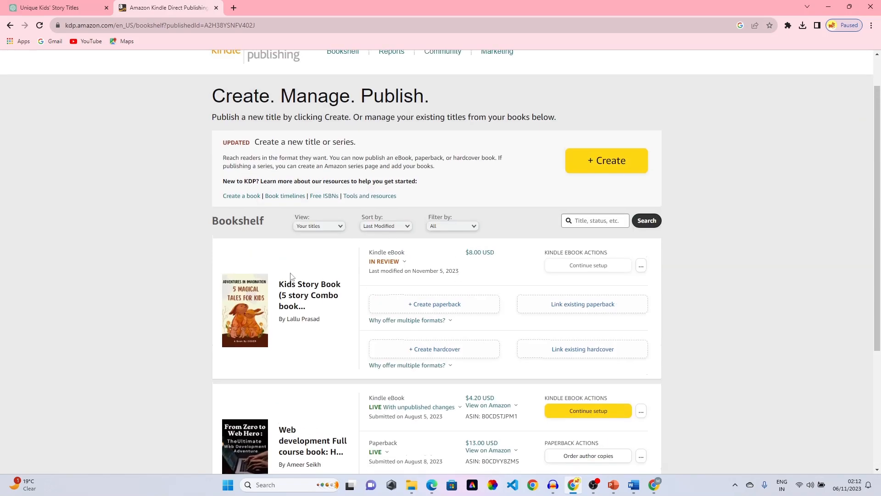